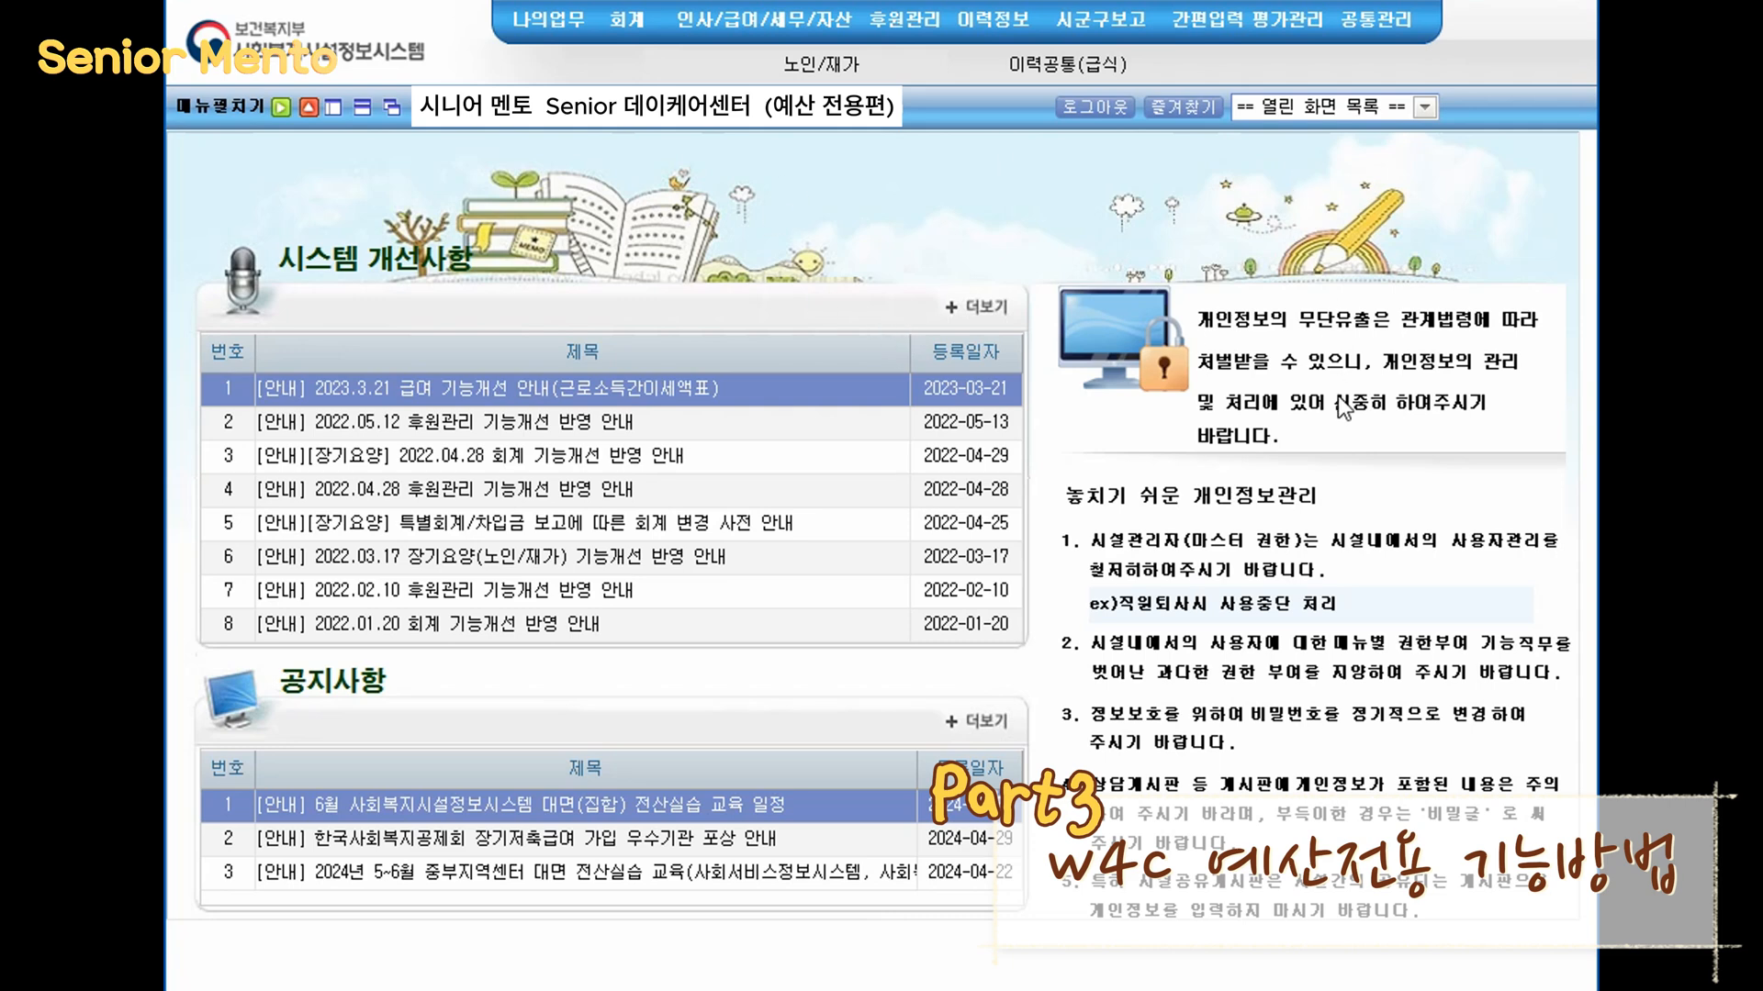
# - Open the 예산전용 (budget transfer) screen under 예산관리 in the accounting module
pyautogui.moveTo(617, 31)
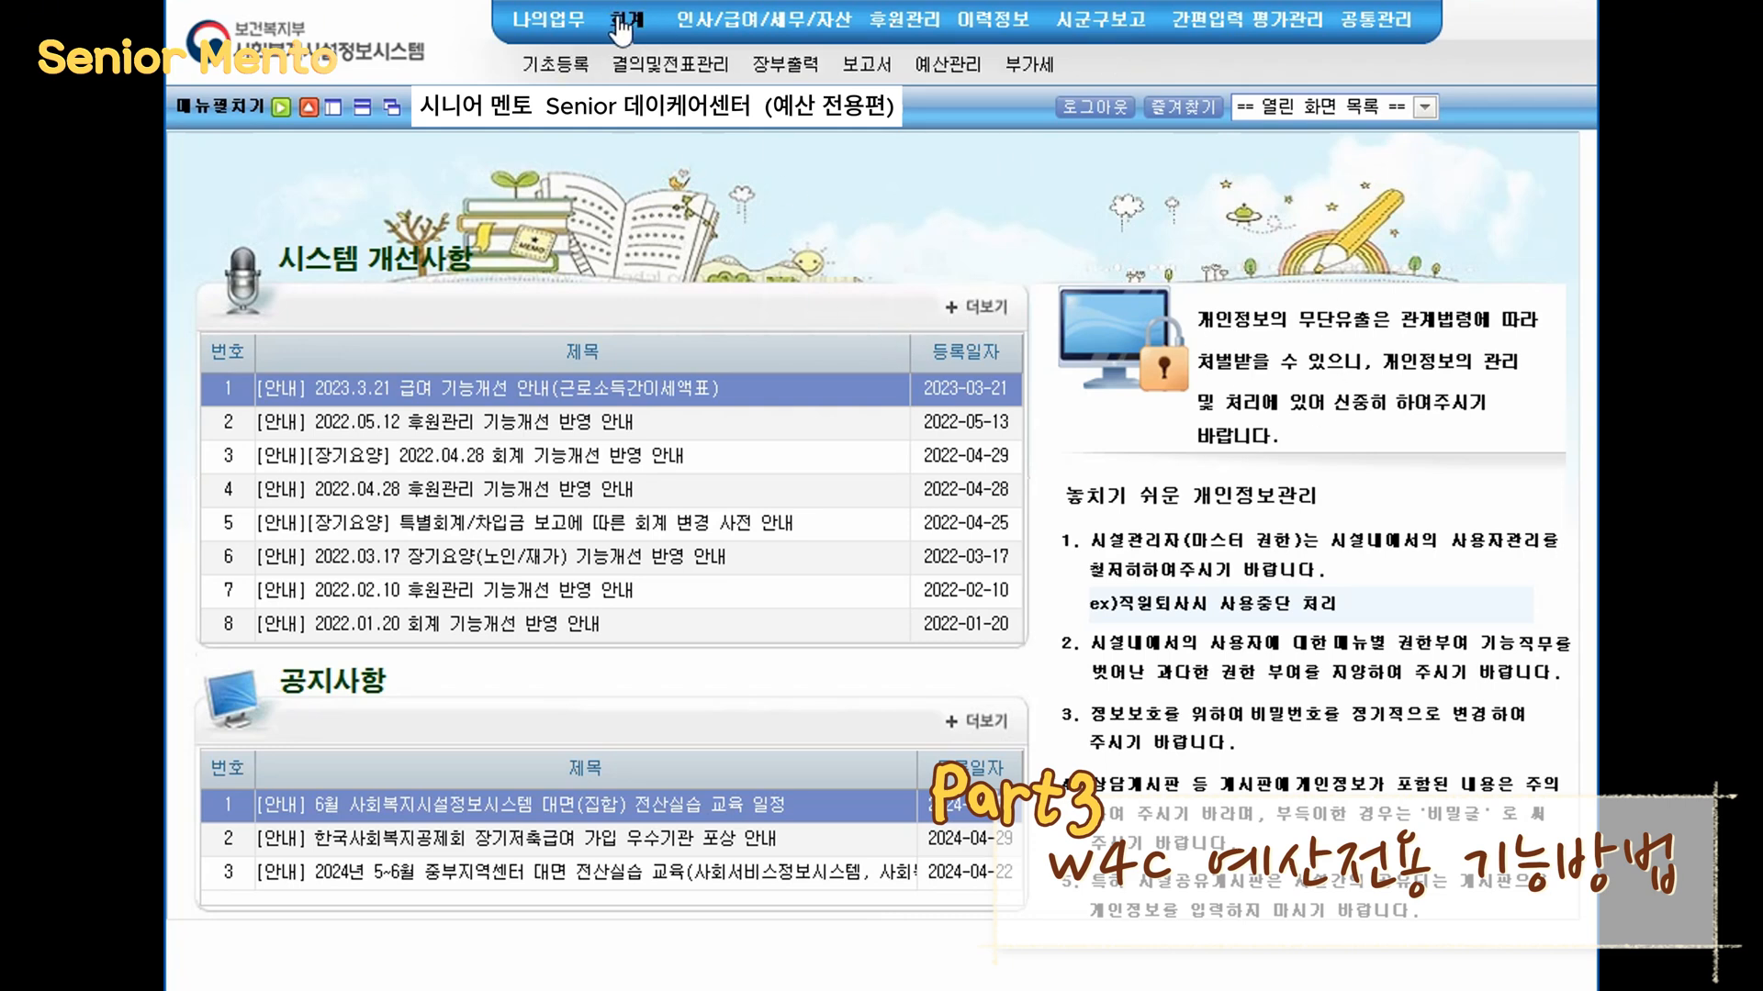
pyautogui.click(966, 66)
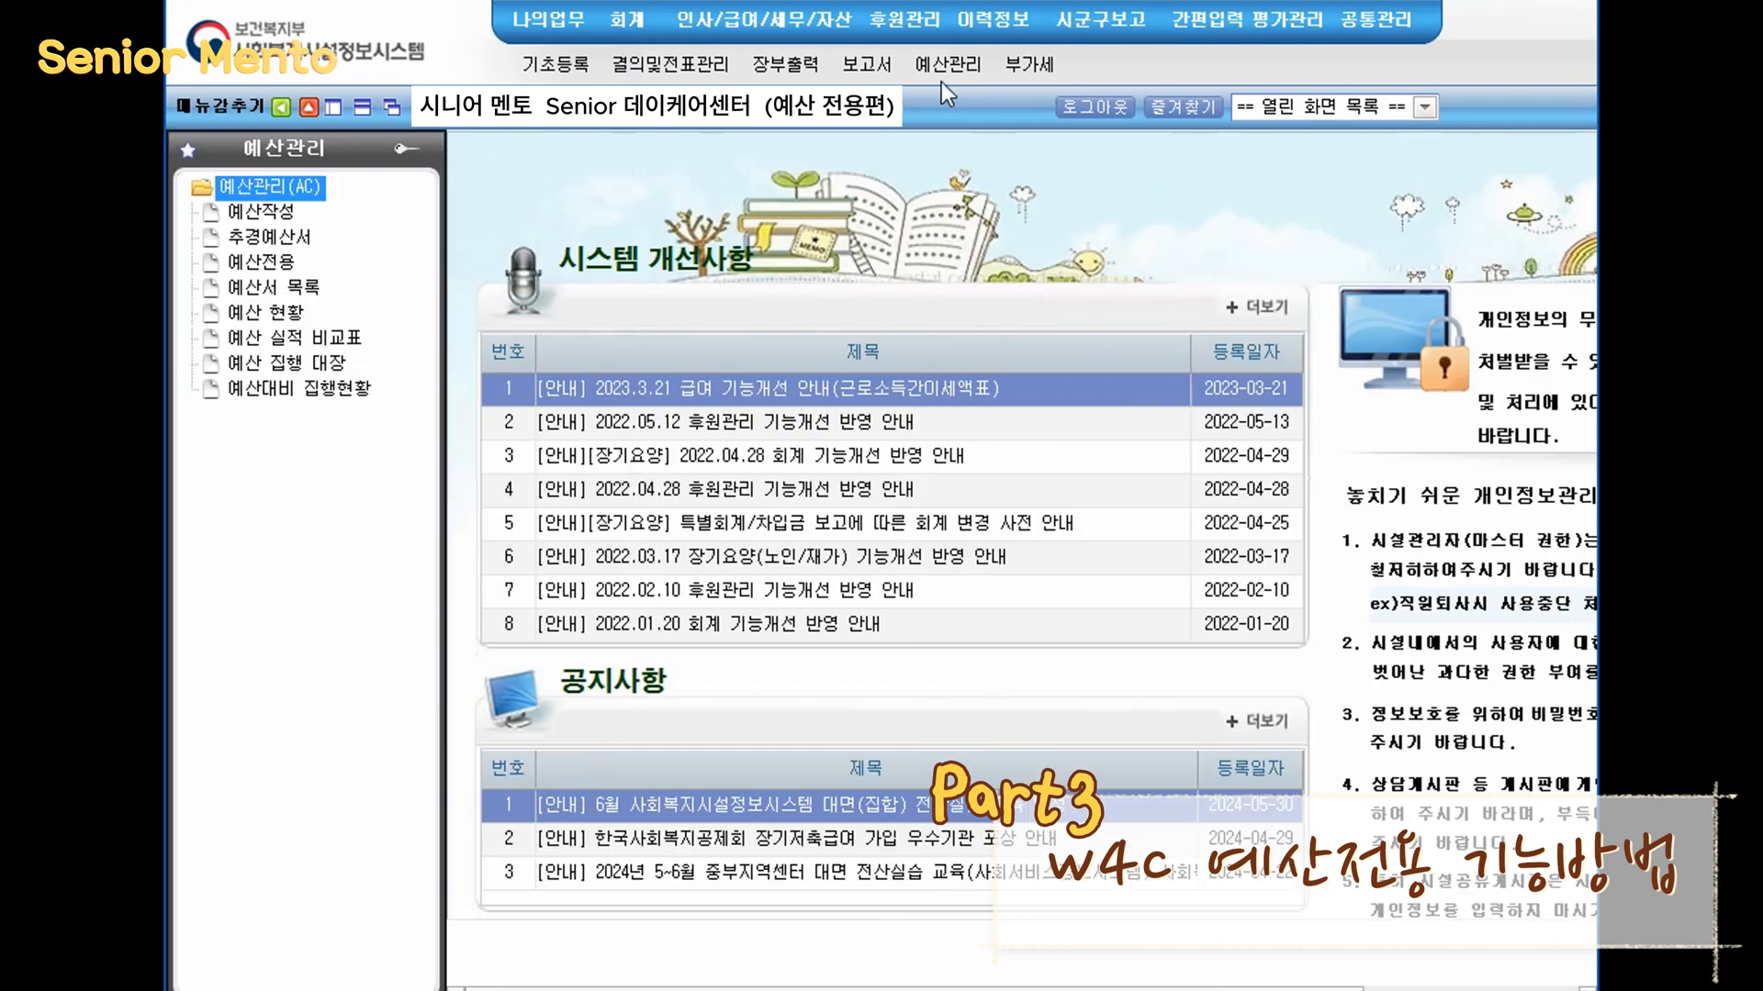
pyautogui.click(287, 268)
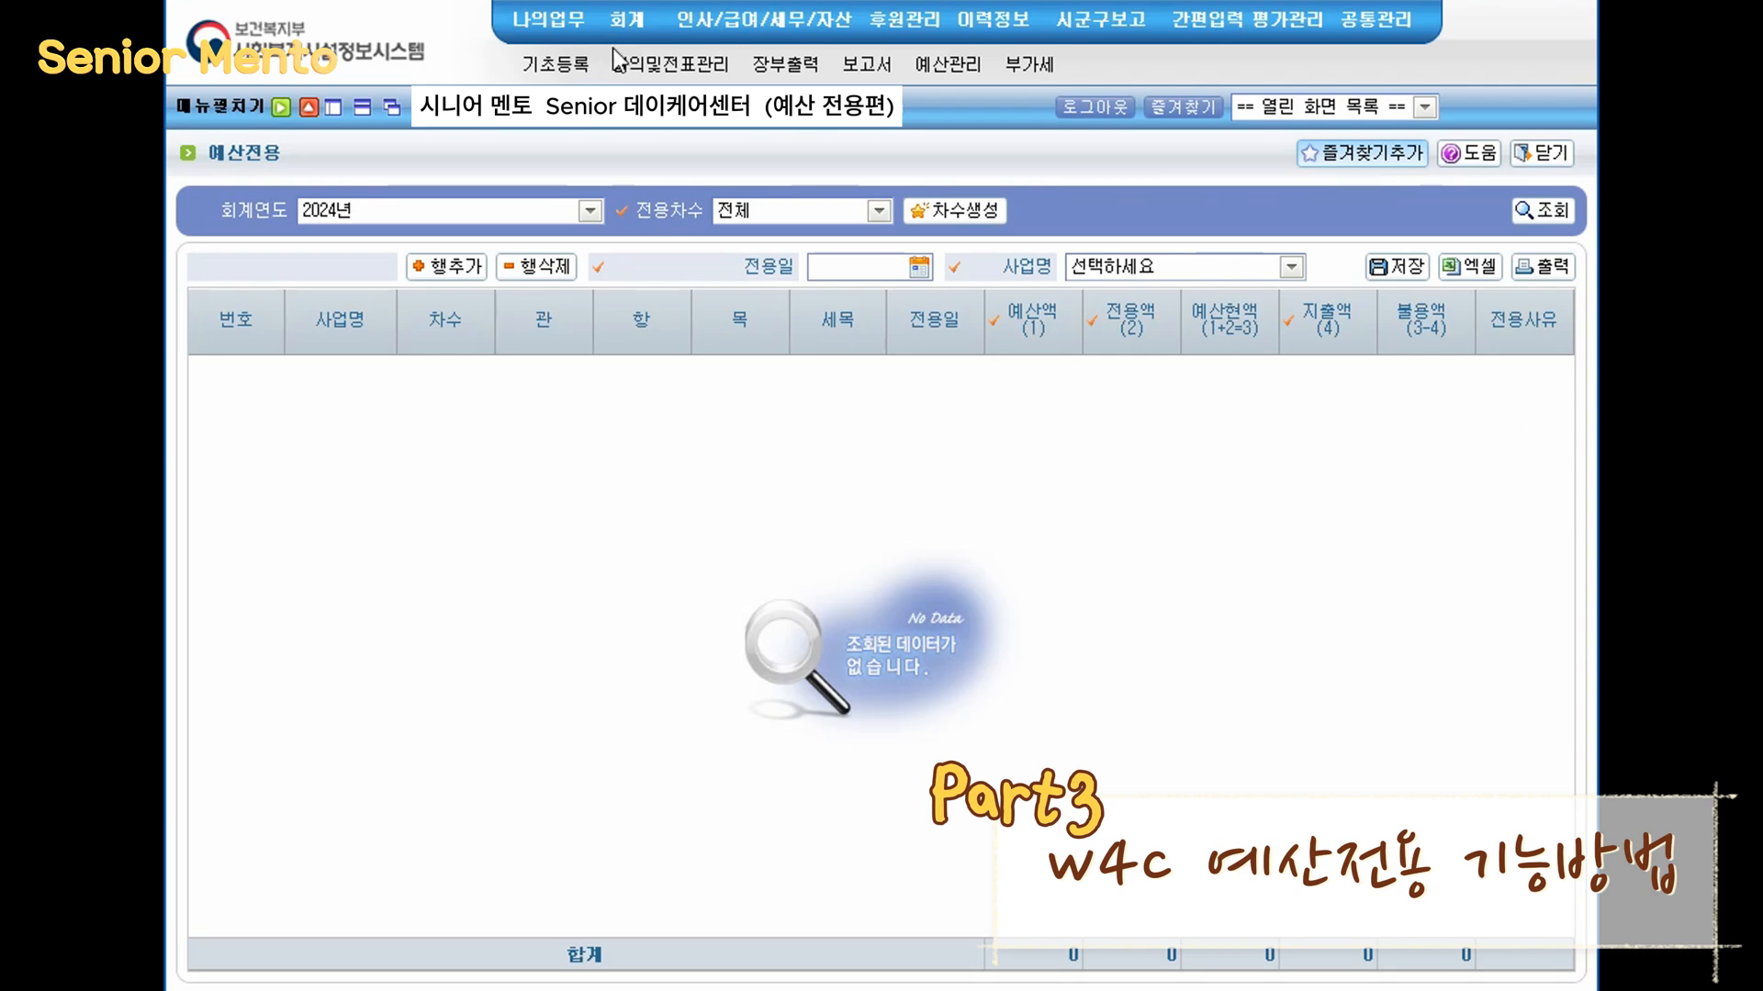
# - Open the 예산 실적 비교표 and query 2024 budget versus actuals for months 01월 to 12월
pyautogui.click(947, 64)
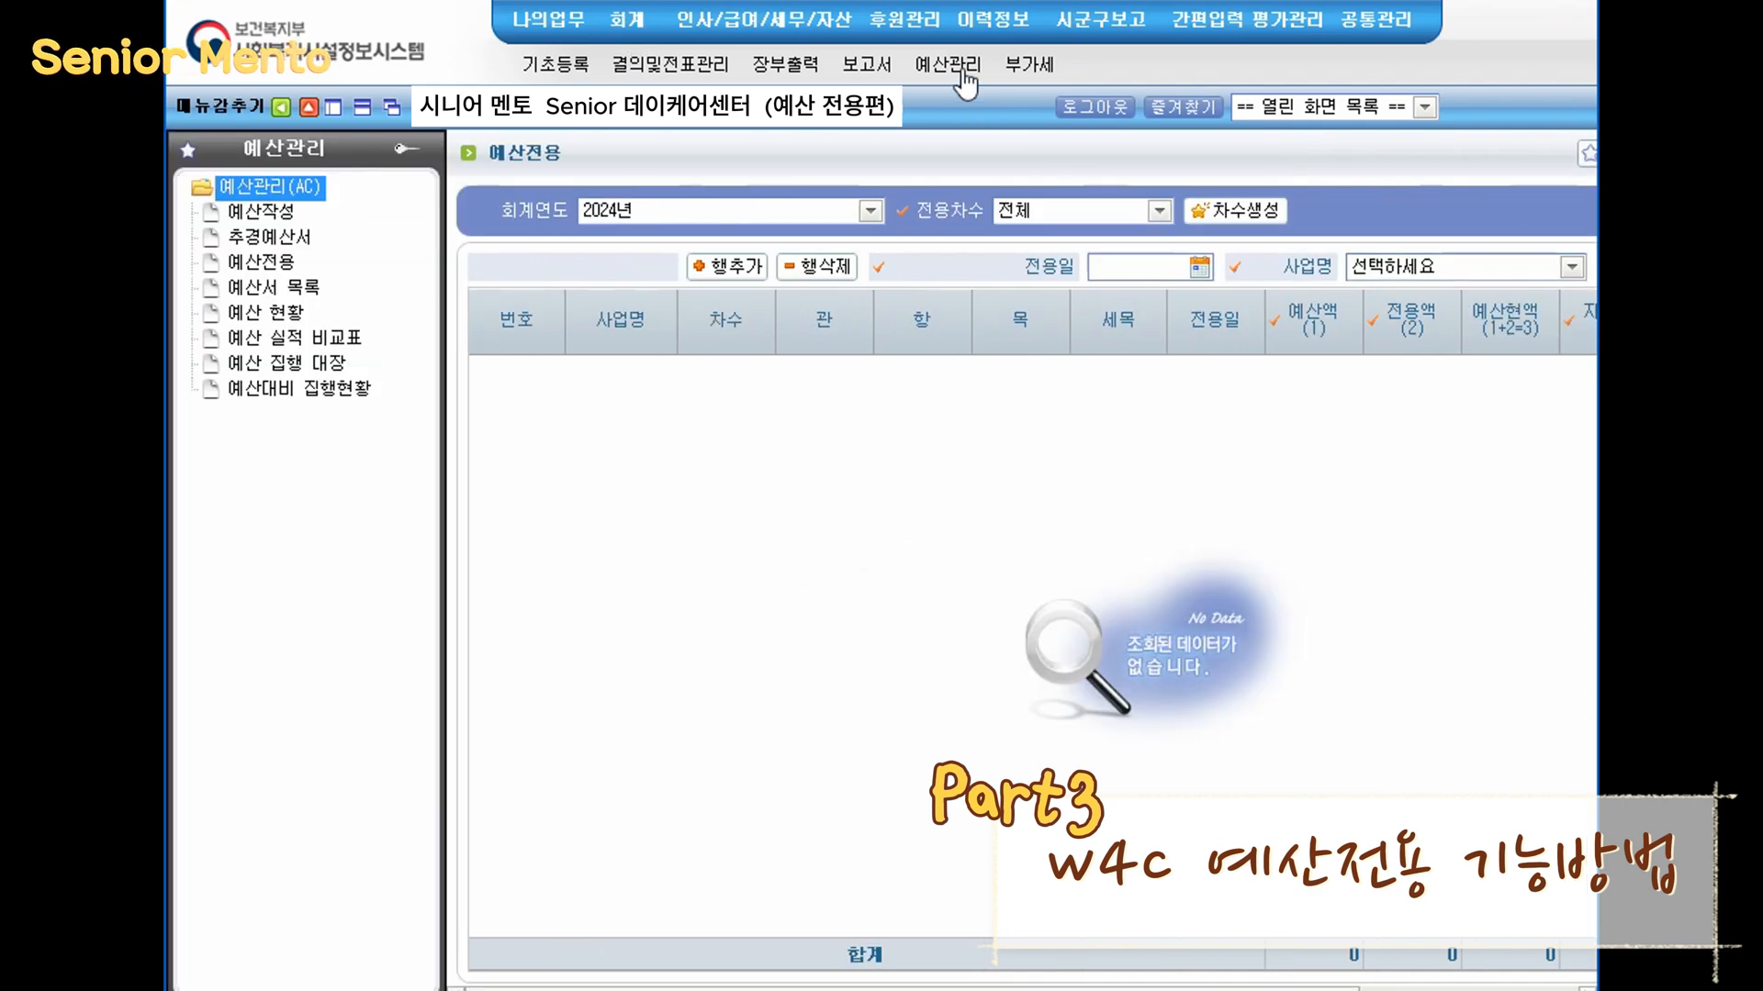
pyautogui.click(282, 340)
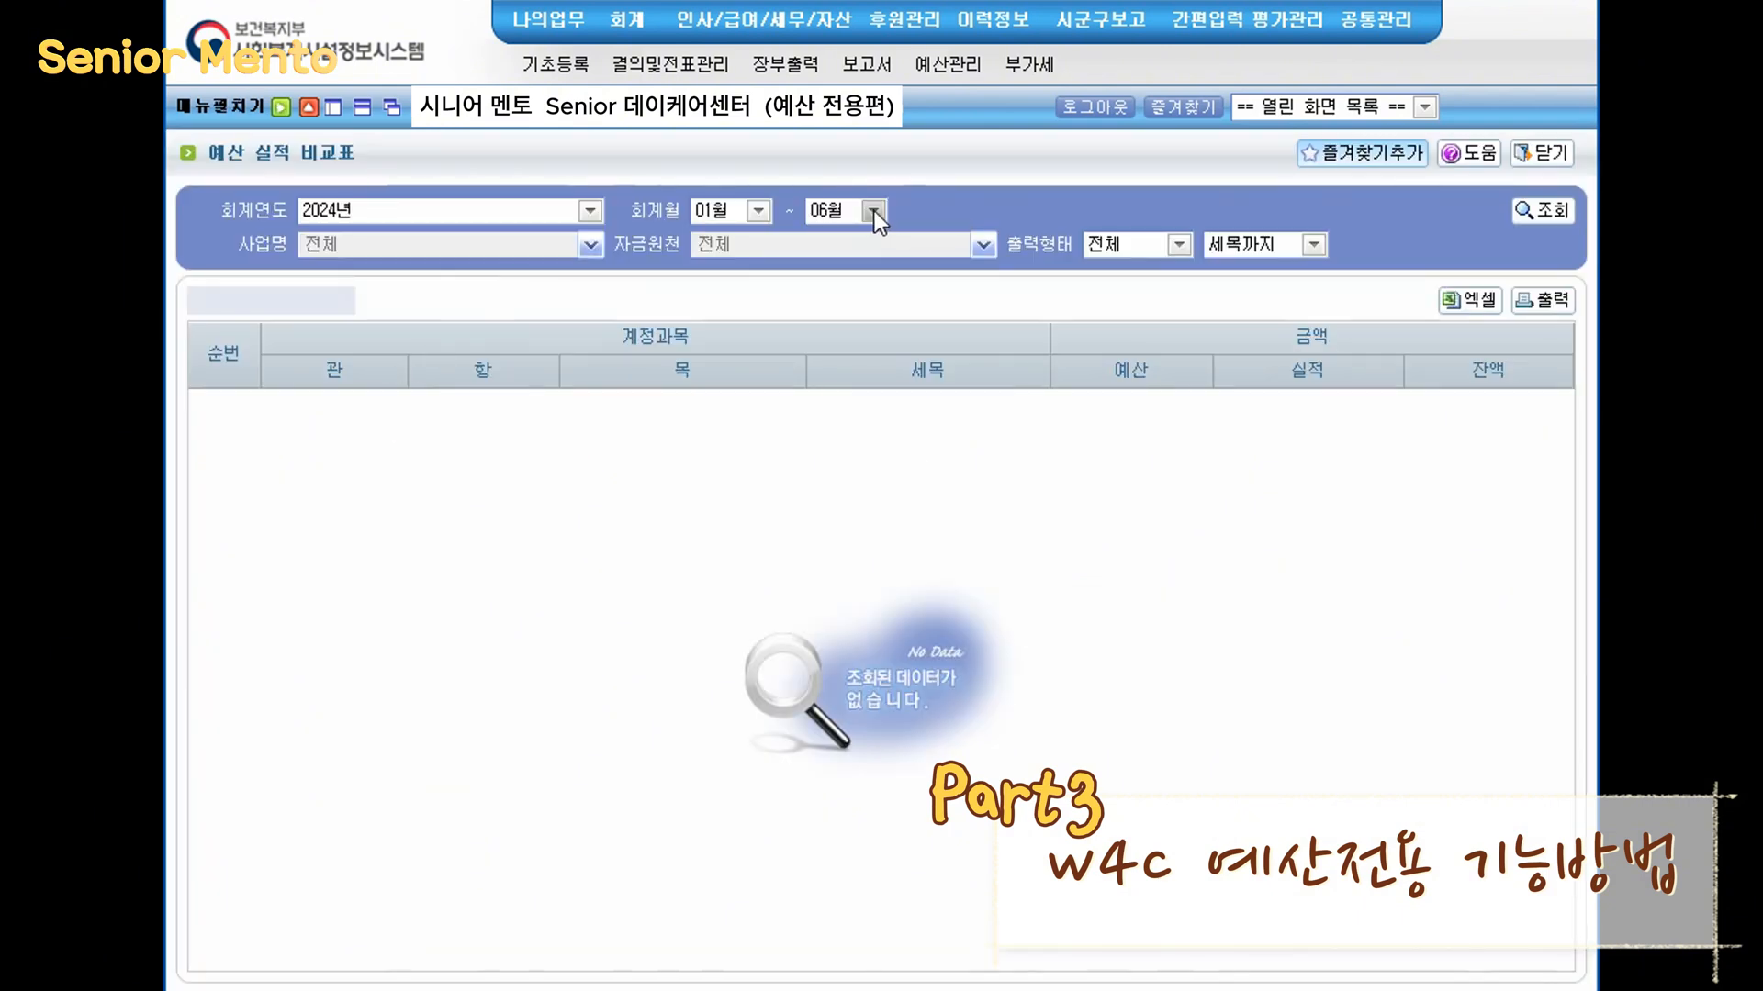
pyautogui.click(874, 211)
pyautogui.click(854, 586)
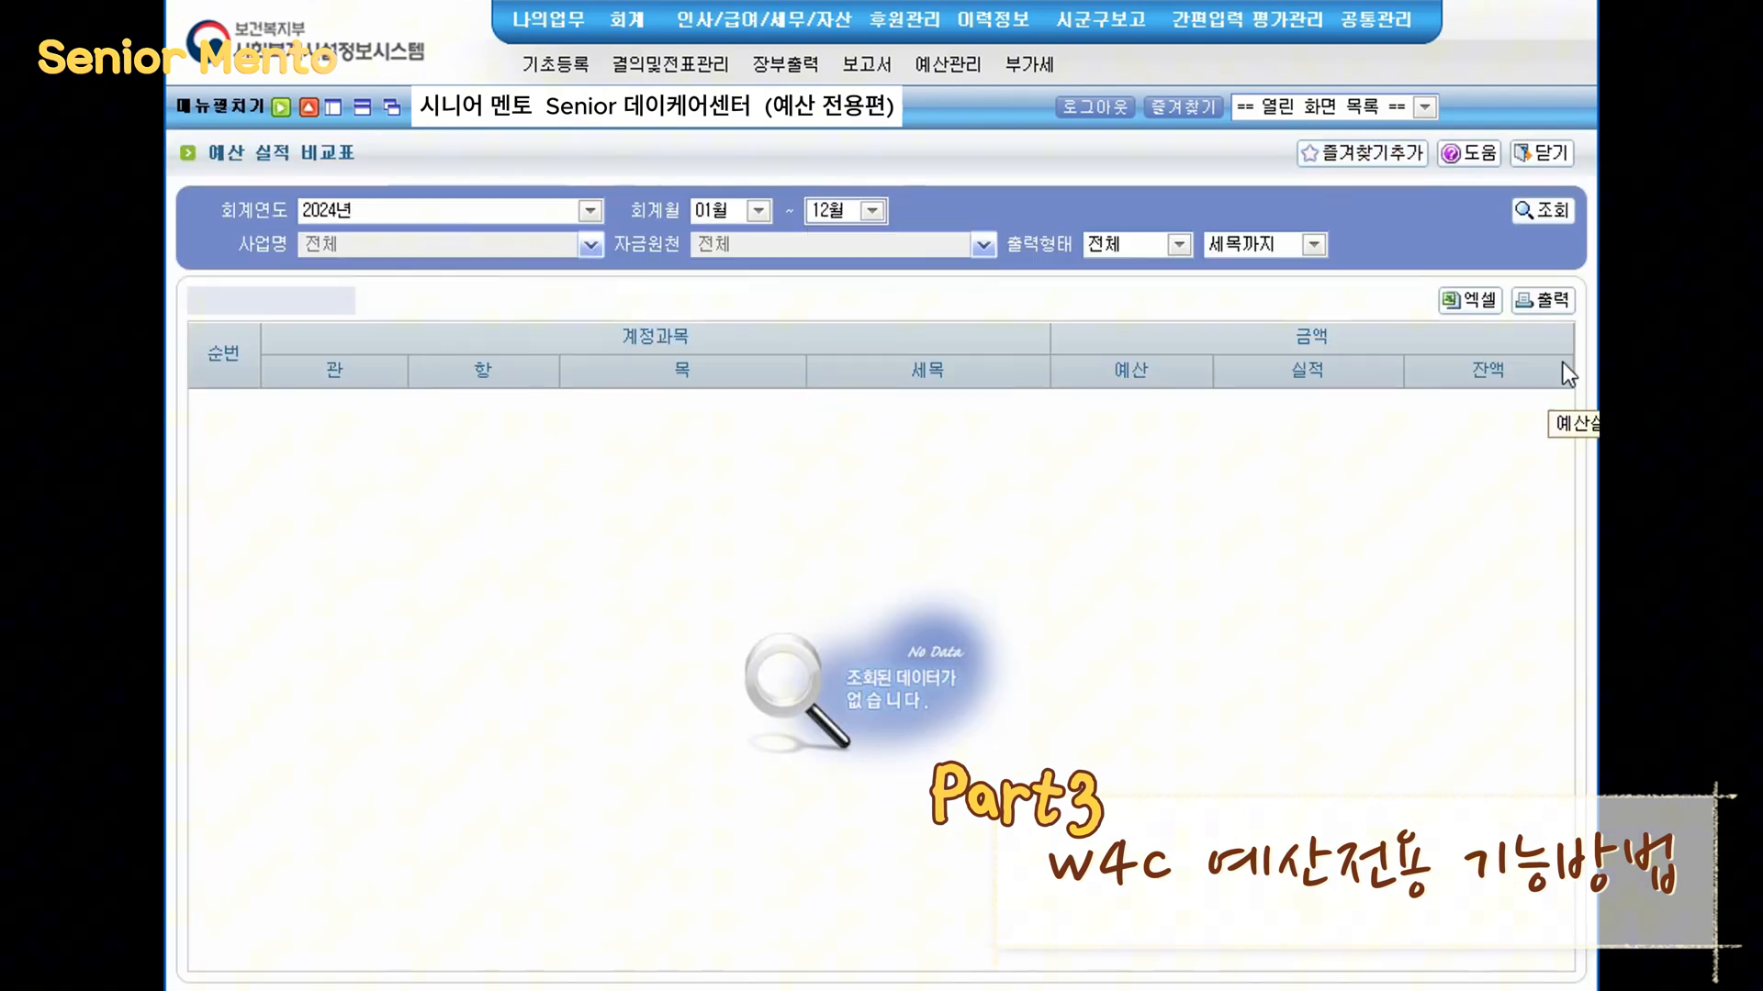
pyautogui.click(1557, 218)
# - Review the comparison table's 사업비 and 운영비 account rows, including 수용기관경비 and 의료비
pyautogui.moveTo(1568, 384); pyautogui.dragTo(1546, 678)
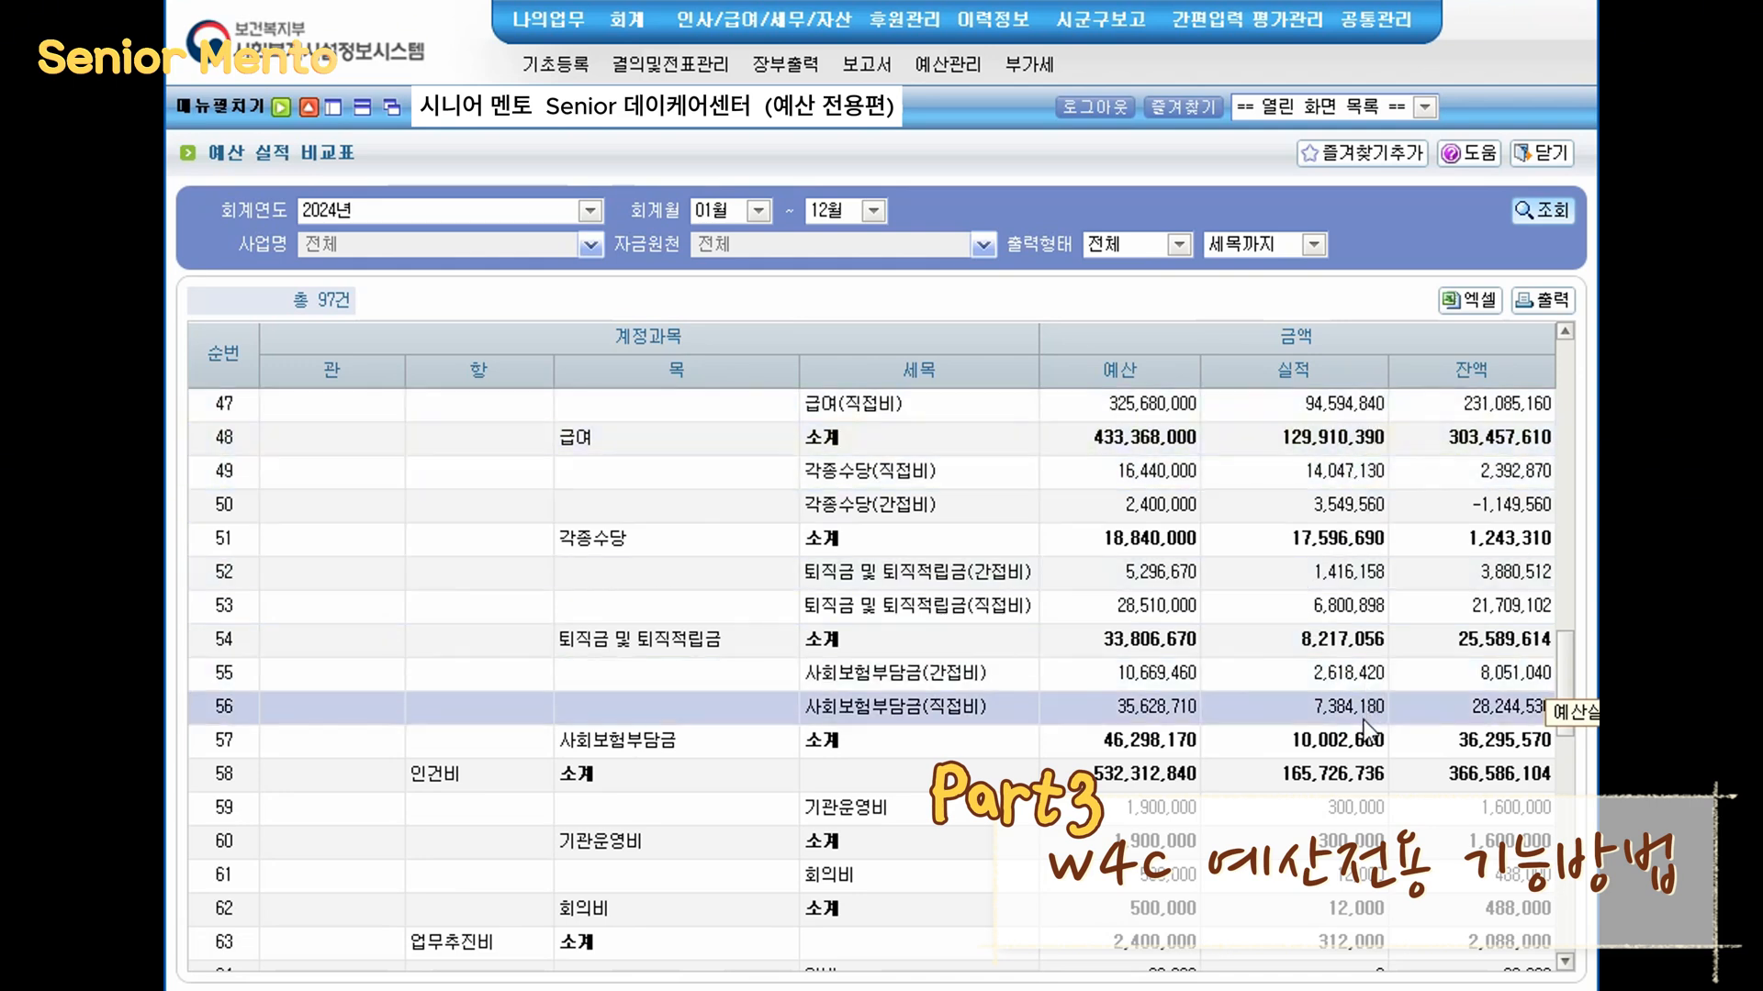
pyautogui.scroll(-8, 1363, 718)
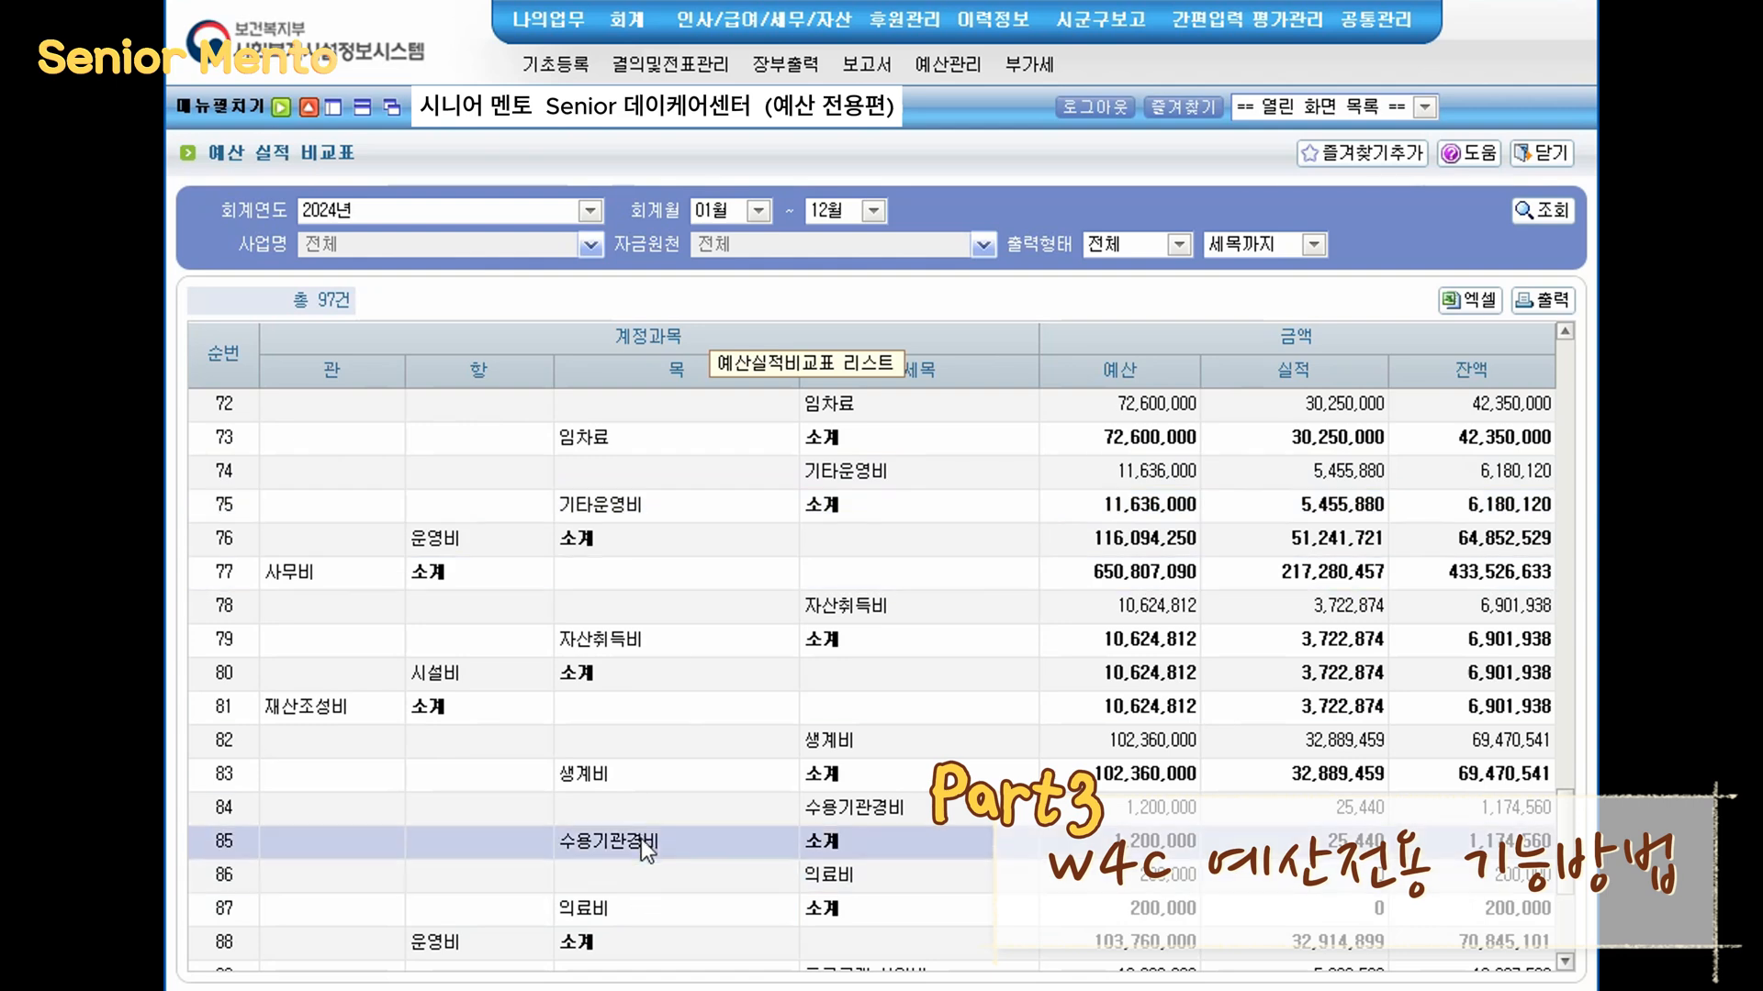
pyautogui.scroll(-2, 652, 798)
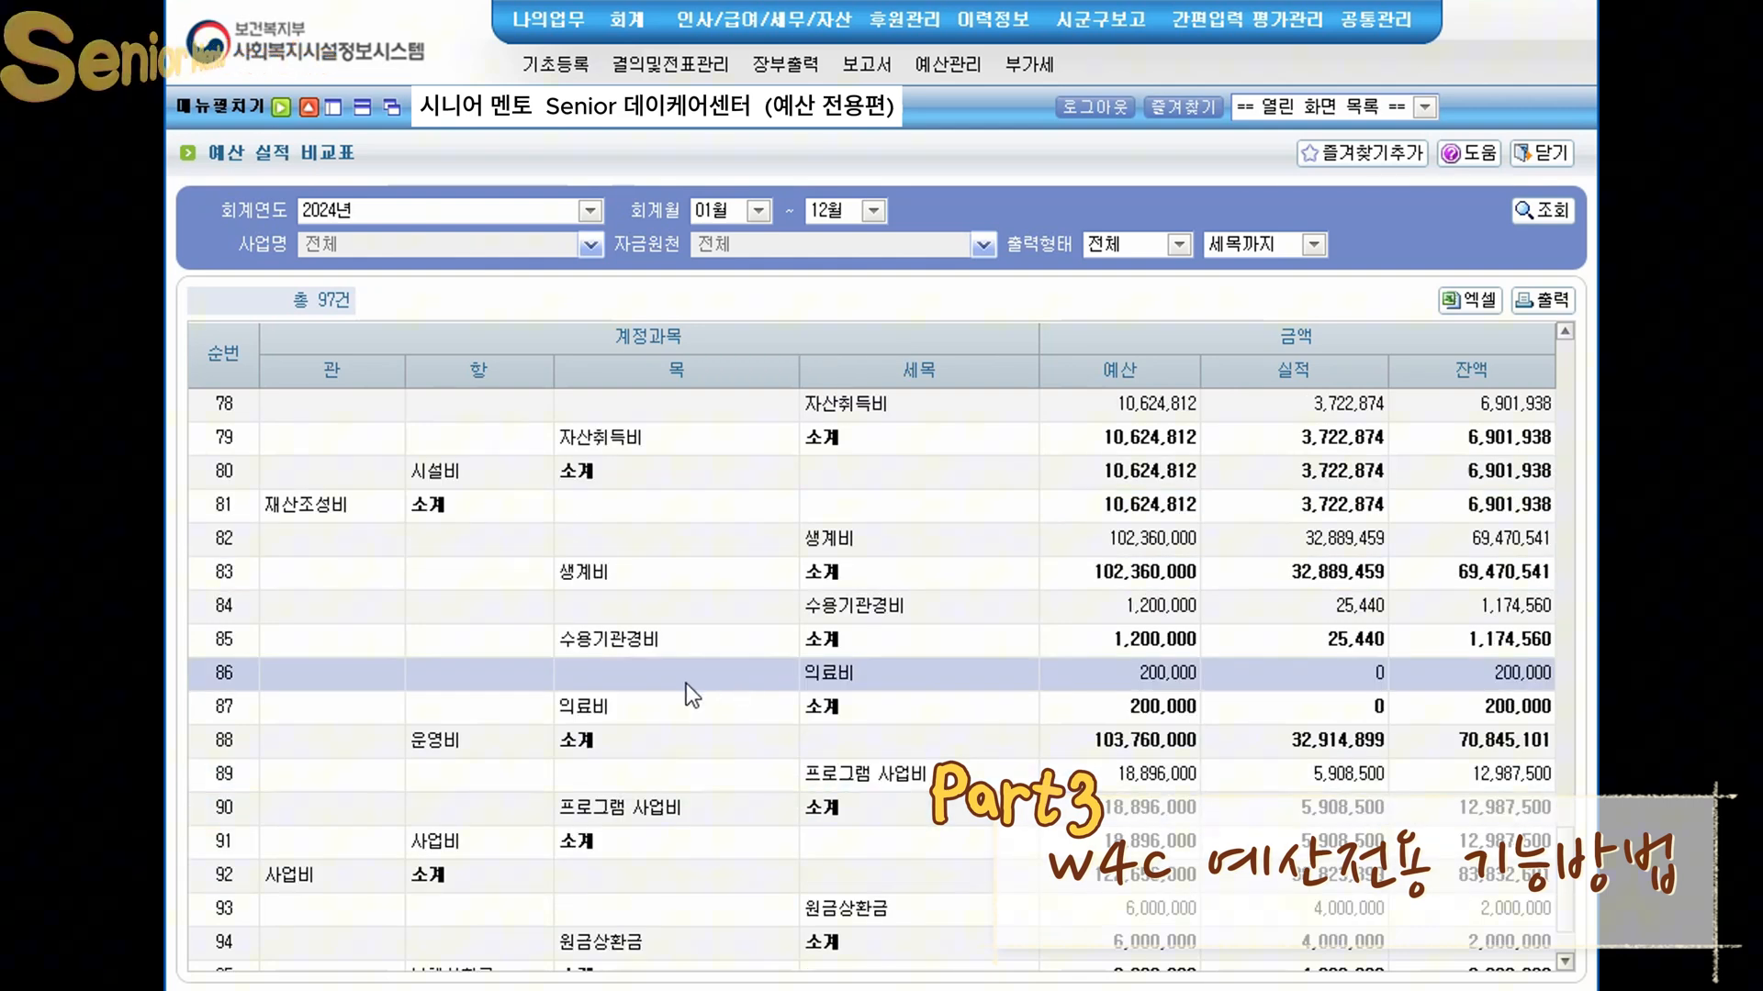
pyautogui.click(329, 870)
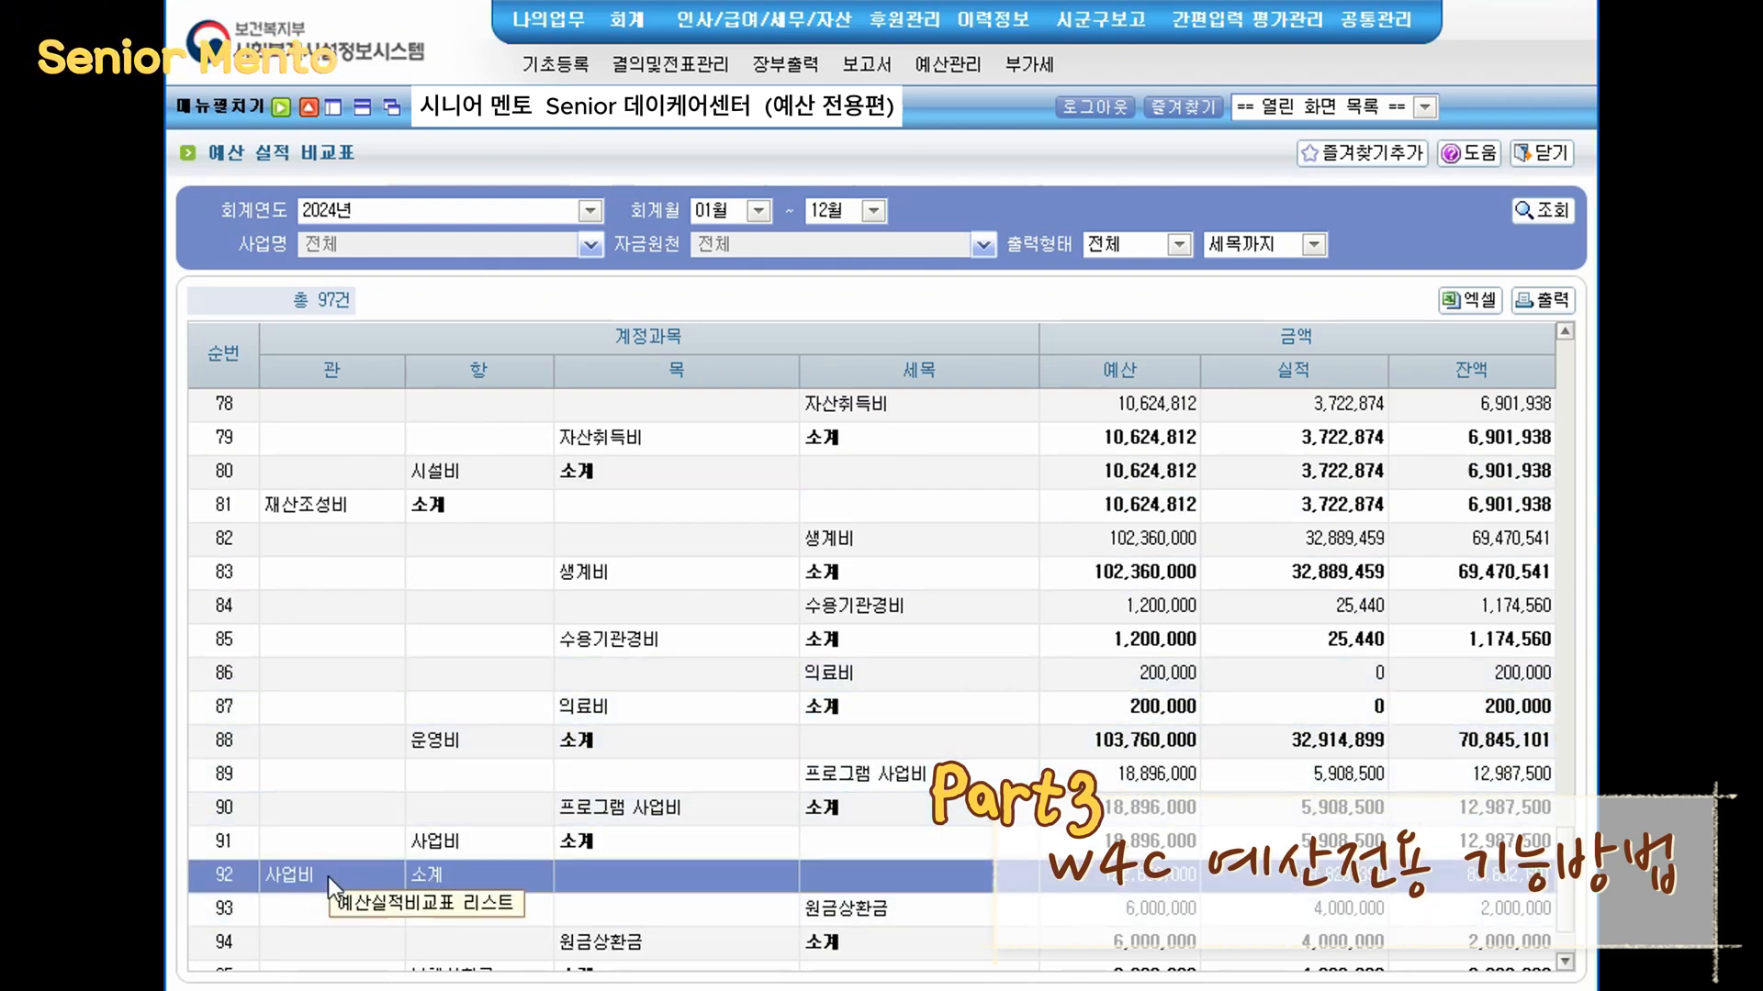
pyautogui.click(558, 746)
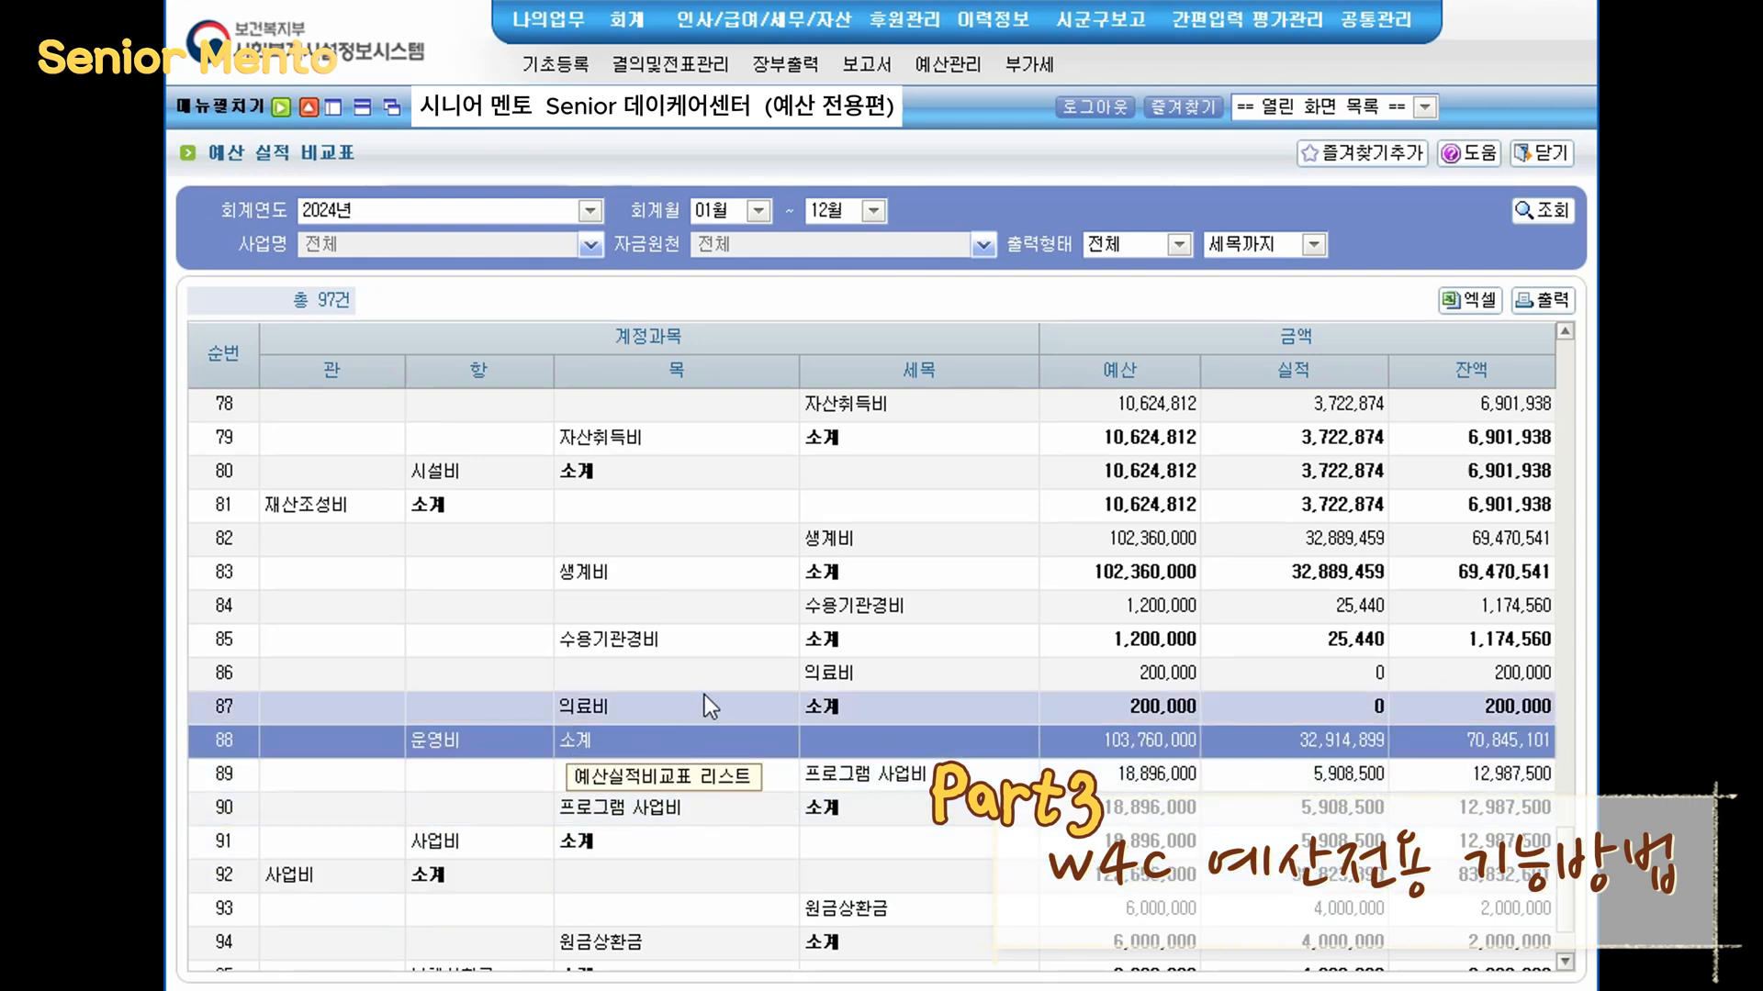
pyautogui.click(754, 704)
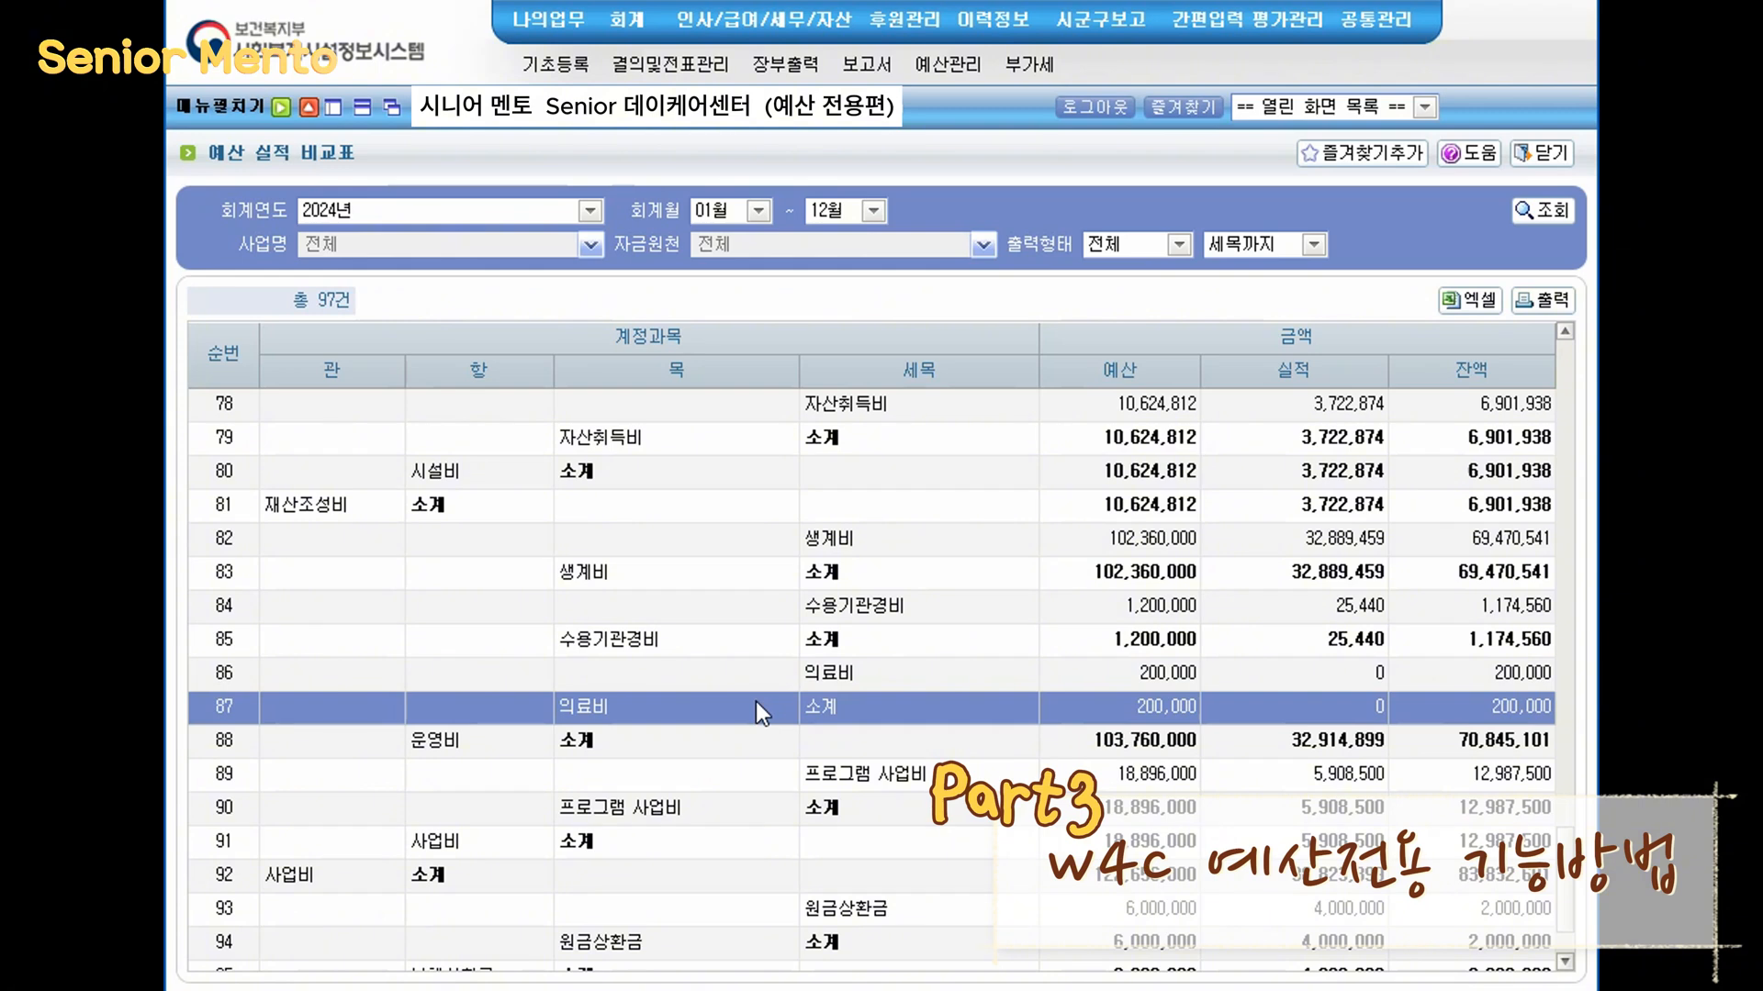
pyautogui.click(783, 639)
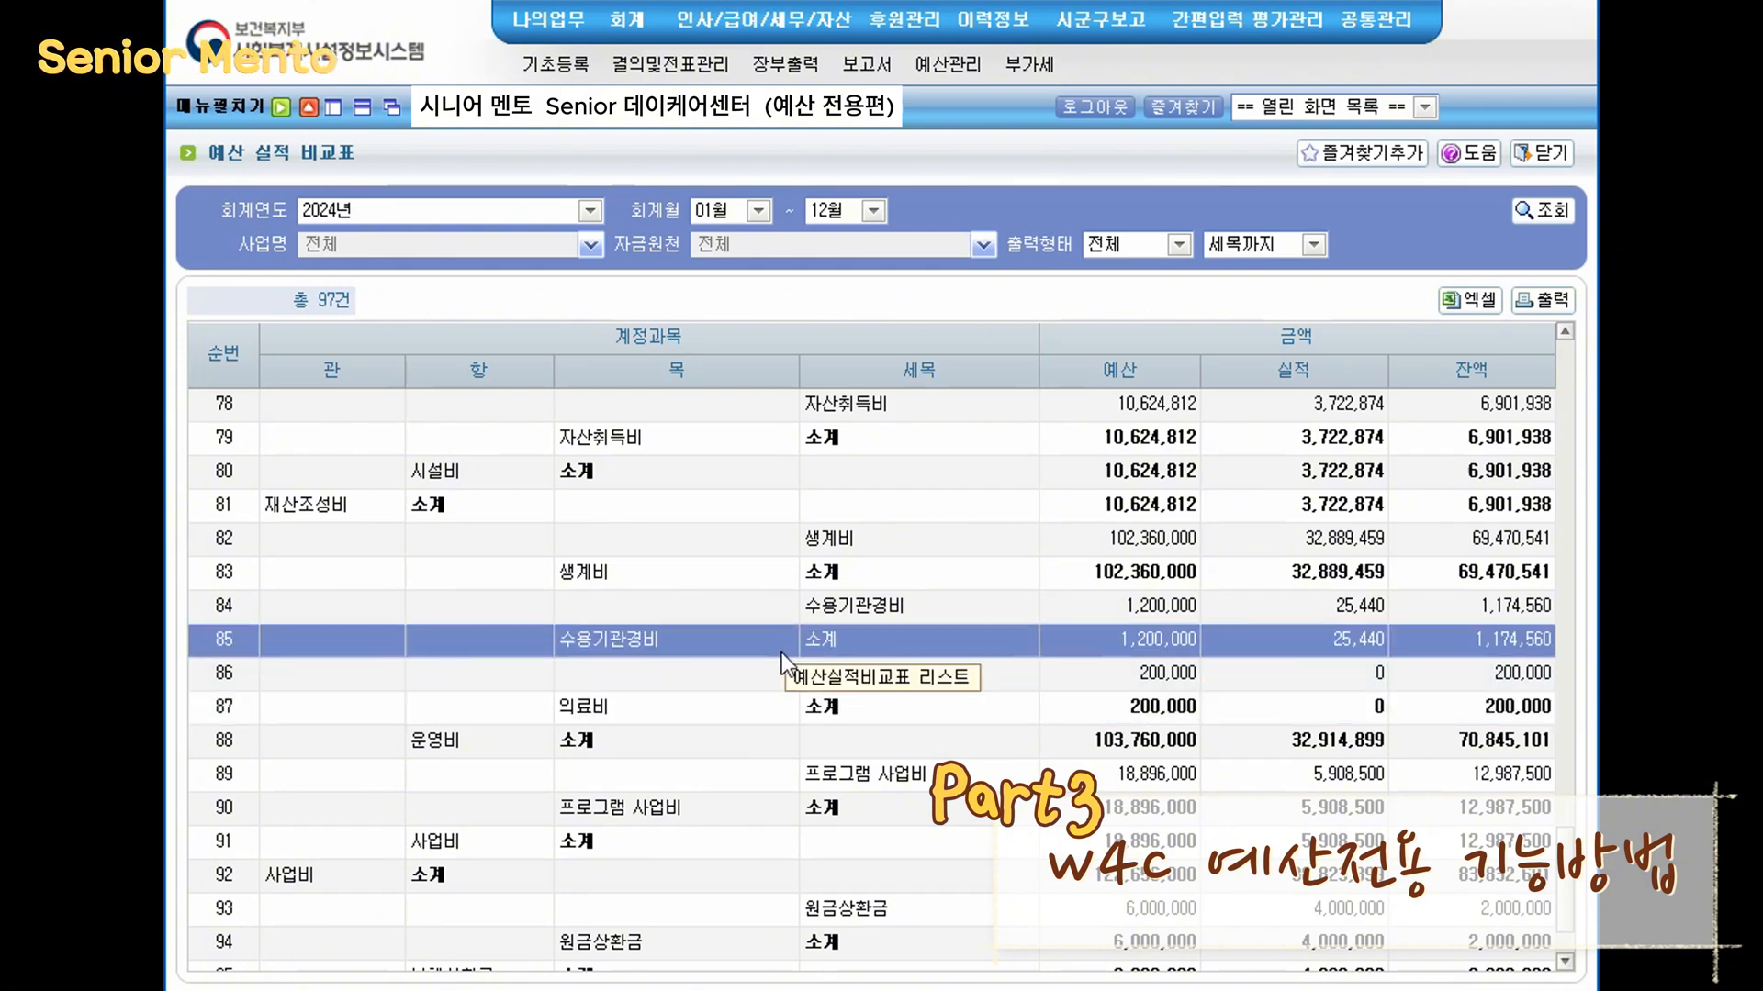
pyautogui.click(811, 610)
pyautogui.click(834, 665)
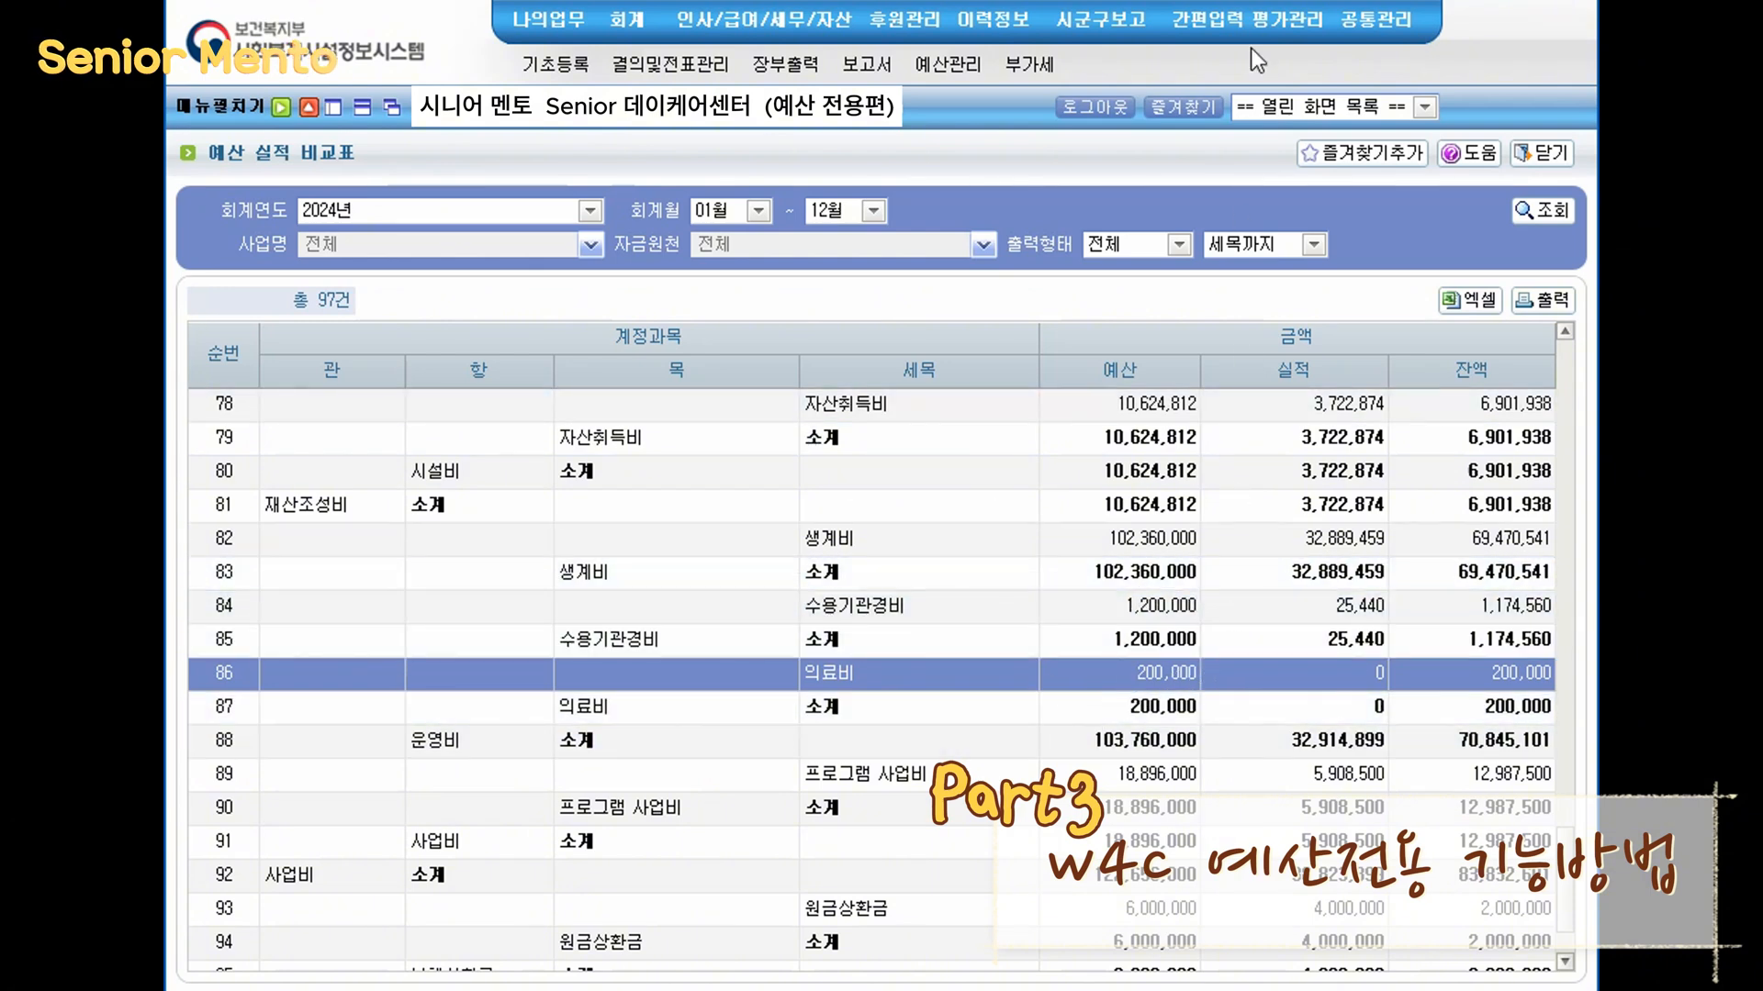
# - Switch back to the 예산전용 screen and generate transfer round 1차
pyautogui.click(1299, 106)
pyautogui.click(1278, 214)
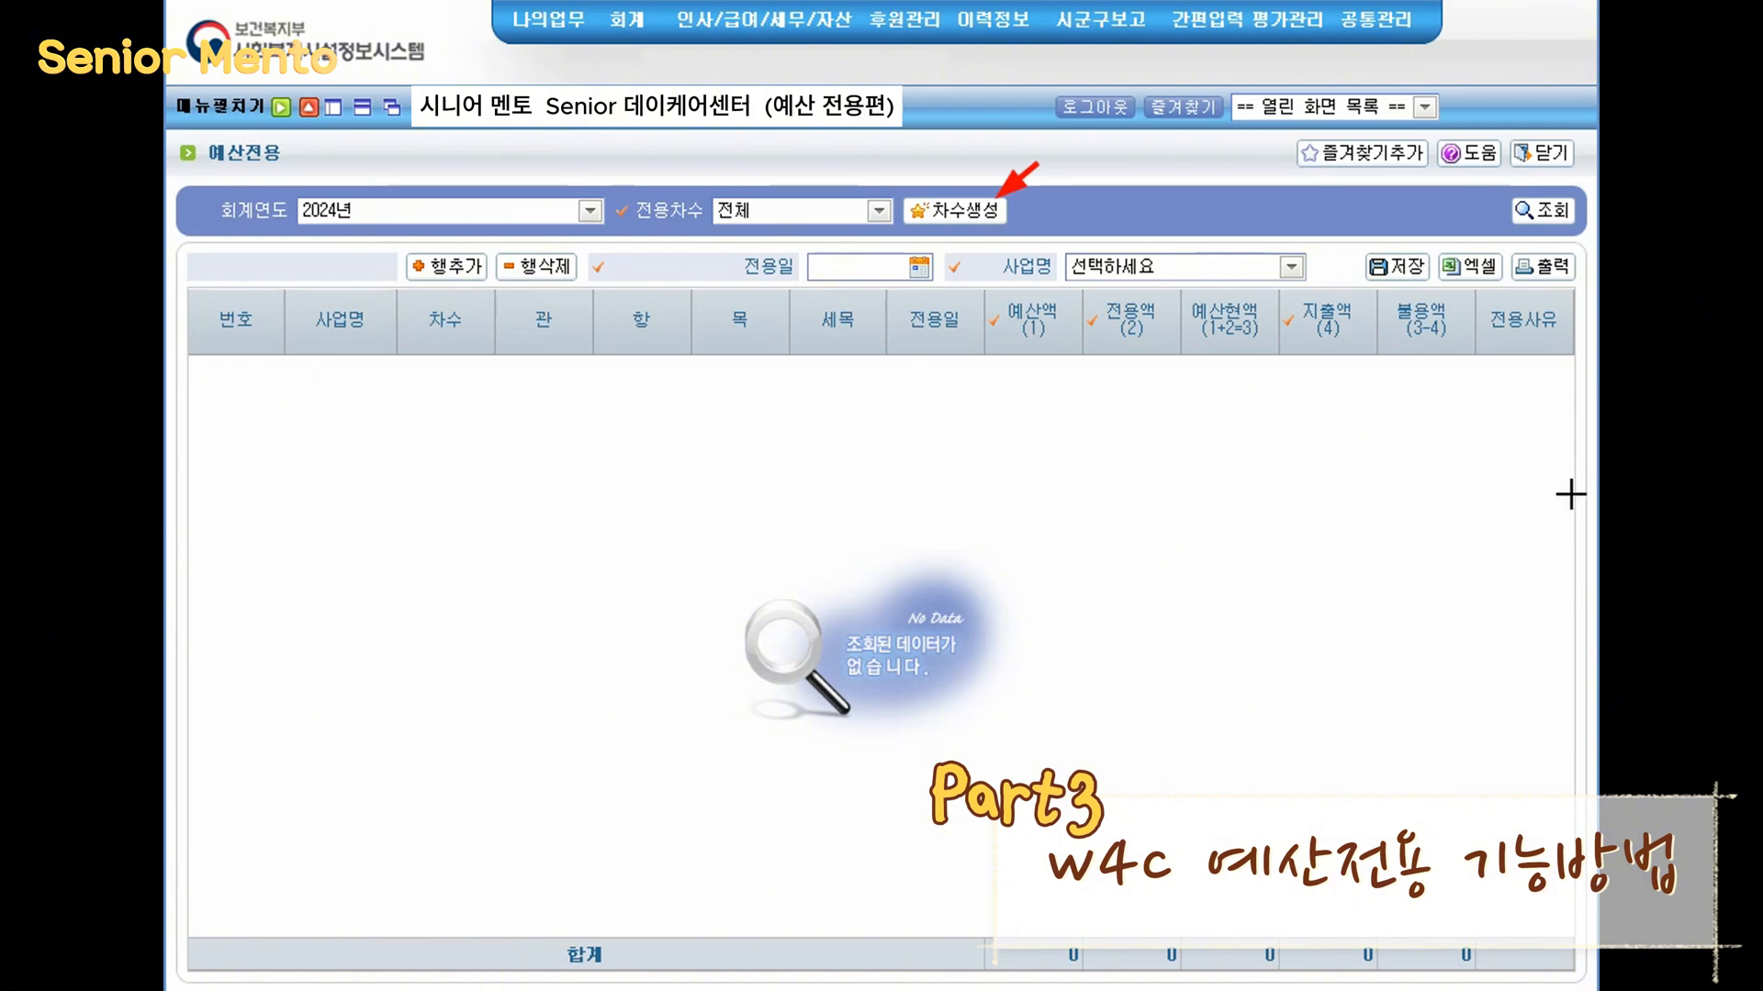
pyautogui.click(955, 210)
pyautogui.click(837, 573)
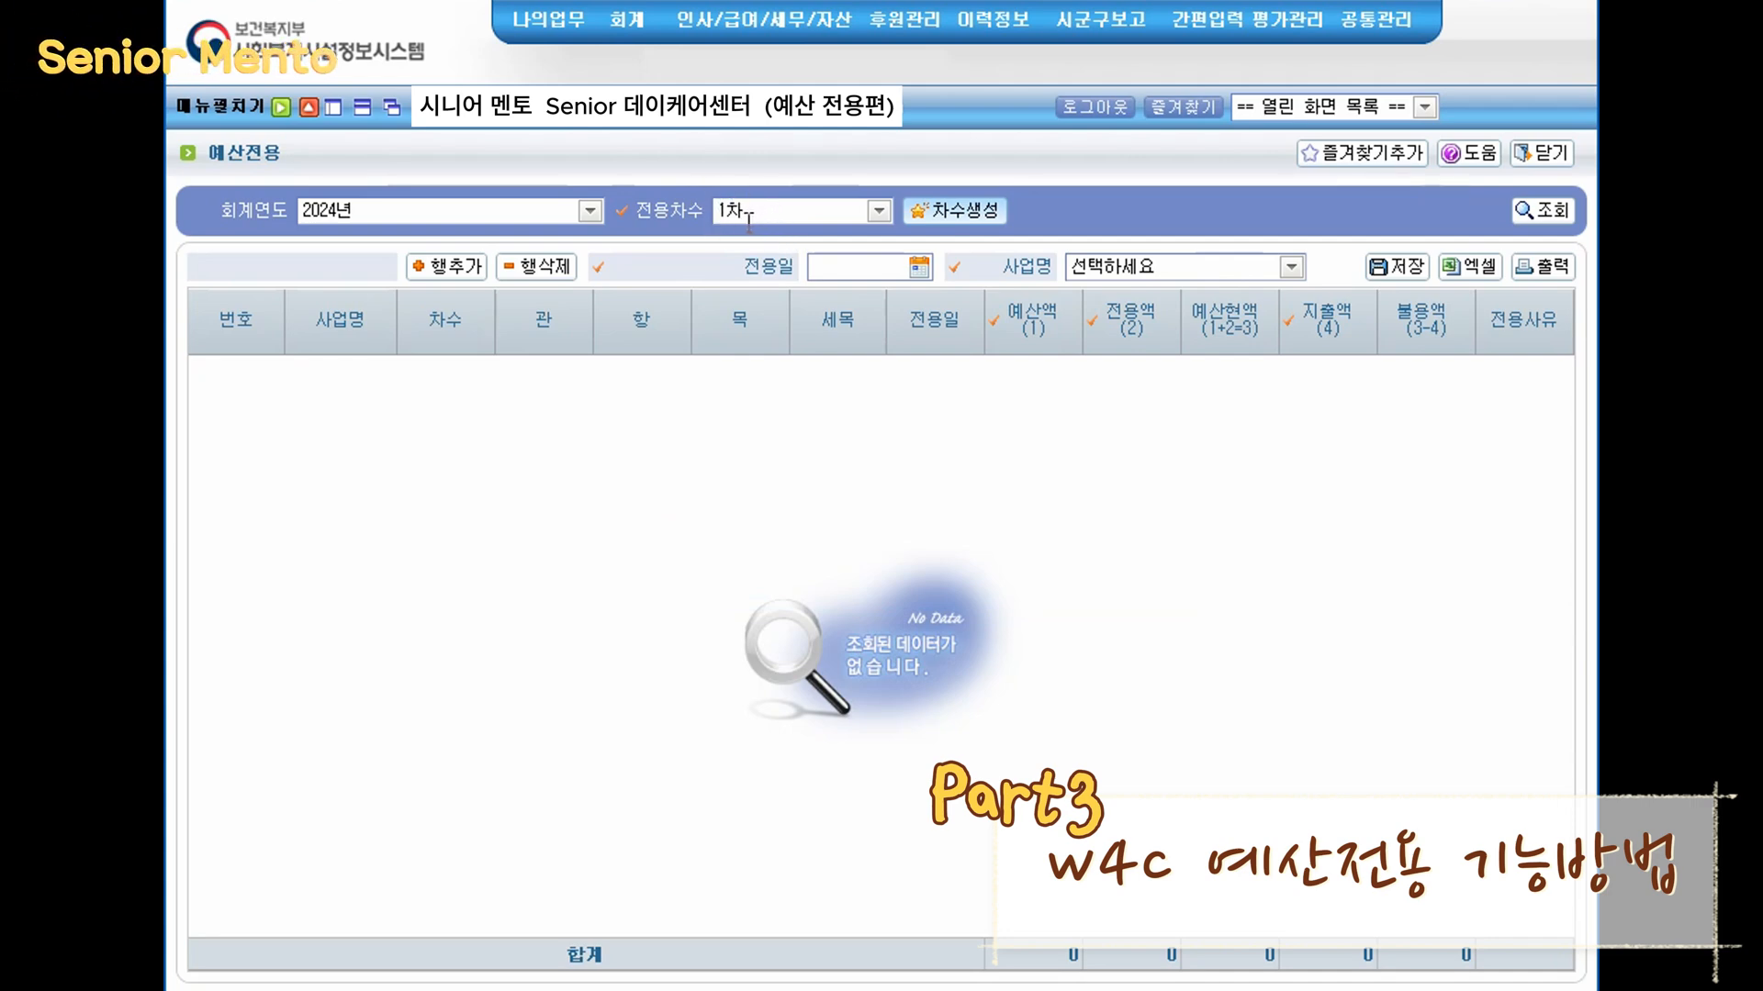
# - Set the transfer date to 2024-06-08 and the business name to [00]주야간보호
pyautogui.click(929, 267)
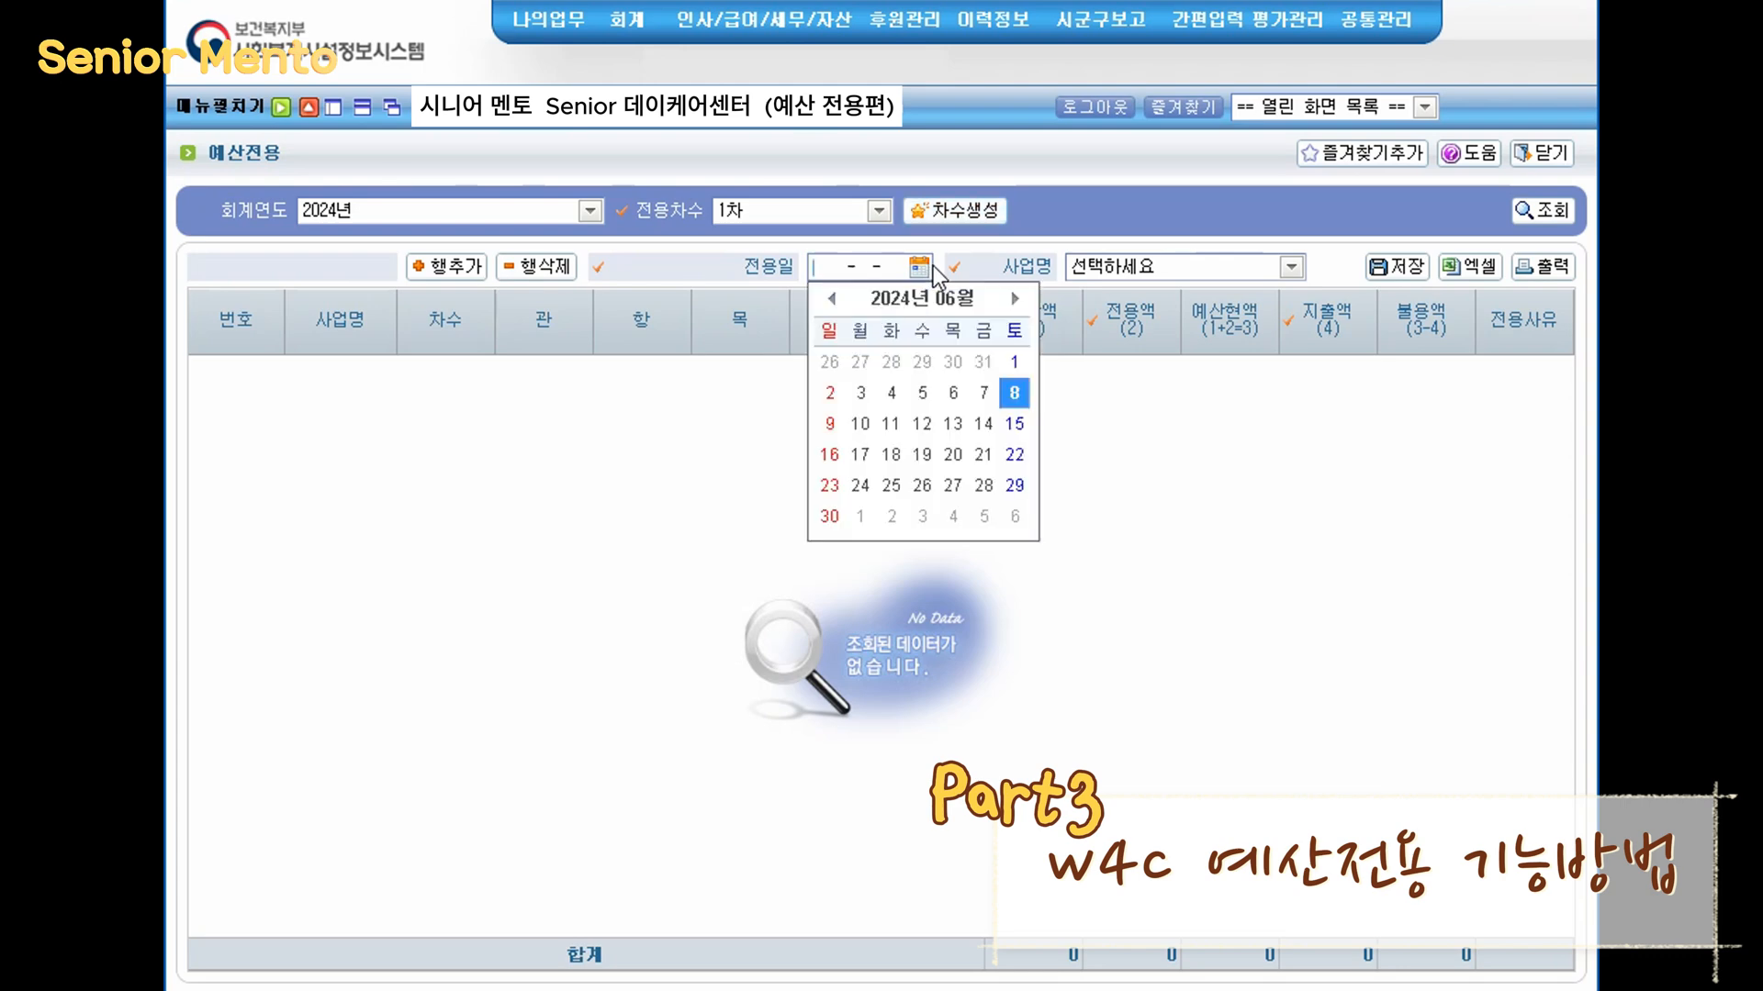
pyautogui.click(1015, 393)
pyautogui.click(1293, 267)
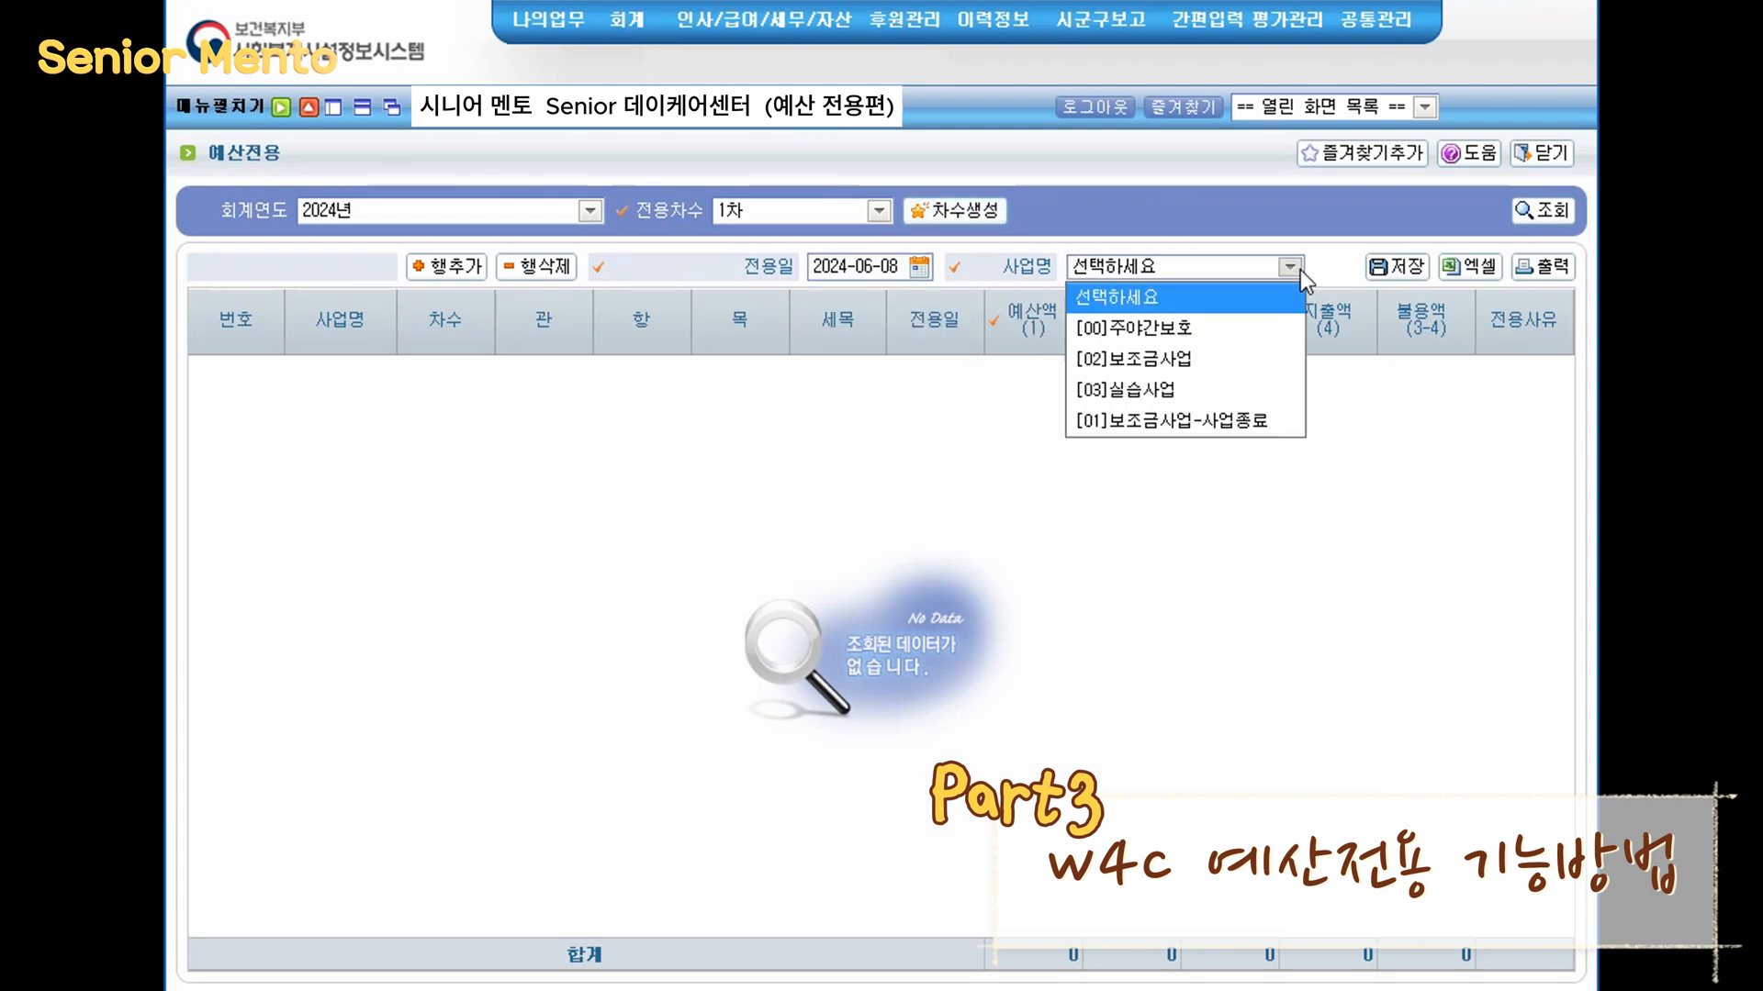
pyautogui.click(1268, 326)
# - Add transfer rows for the 수용기관경비 and 의료비 expenditure (세출) accounts
pyautogui.click(445, 267)
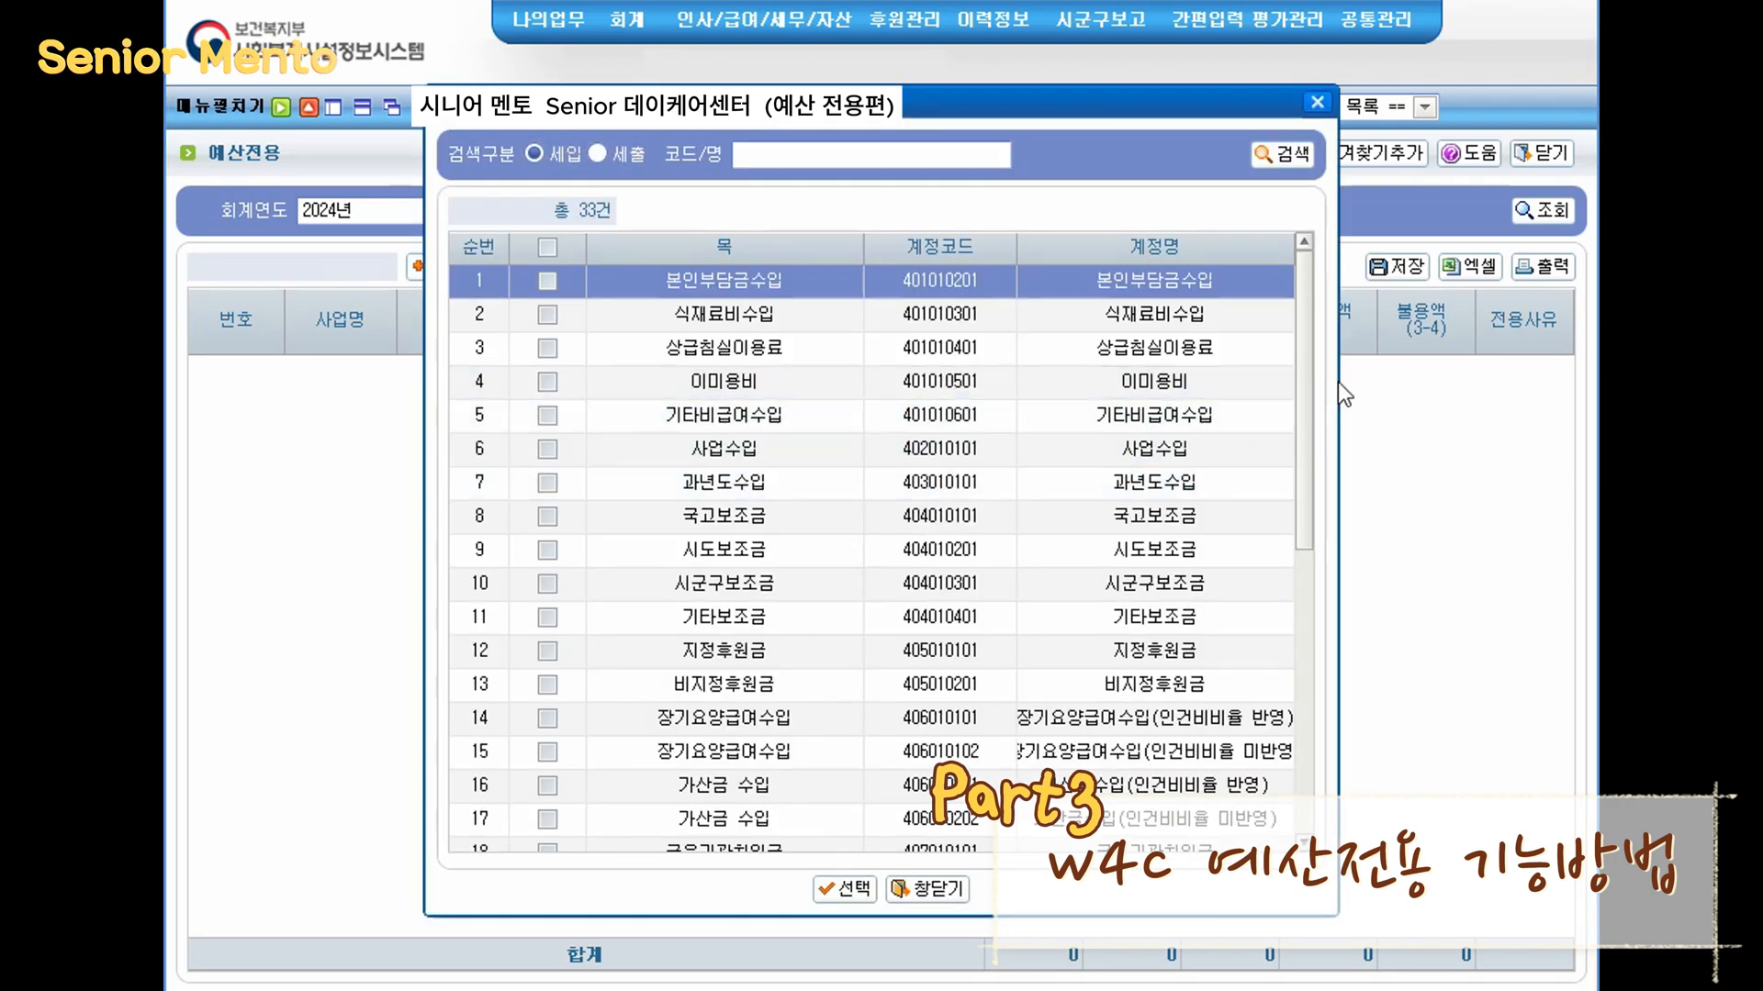
pyautogui.click(642, 156)
pyautogui.scroll(-8, 1284, 680)
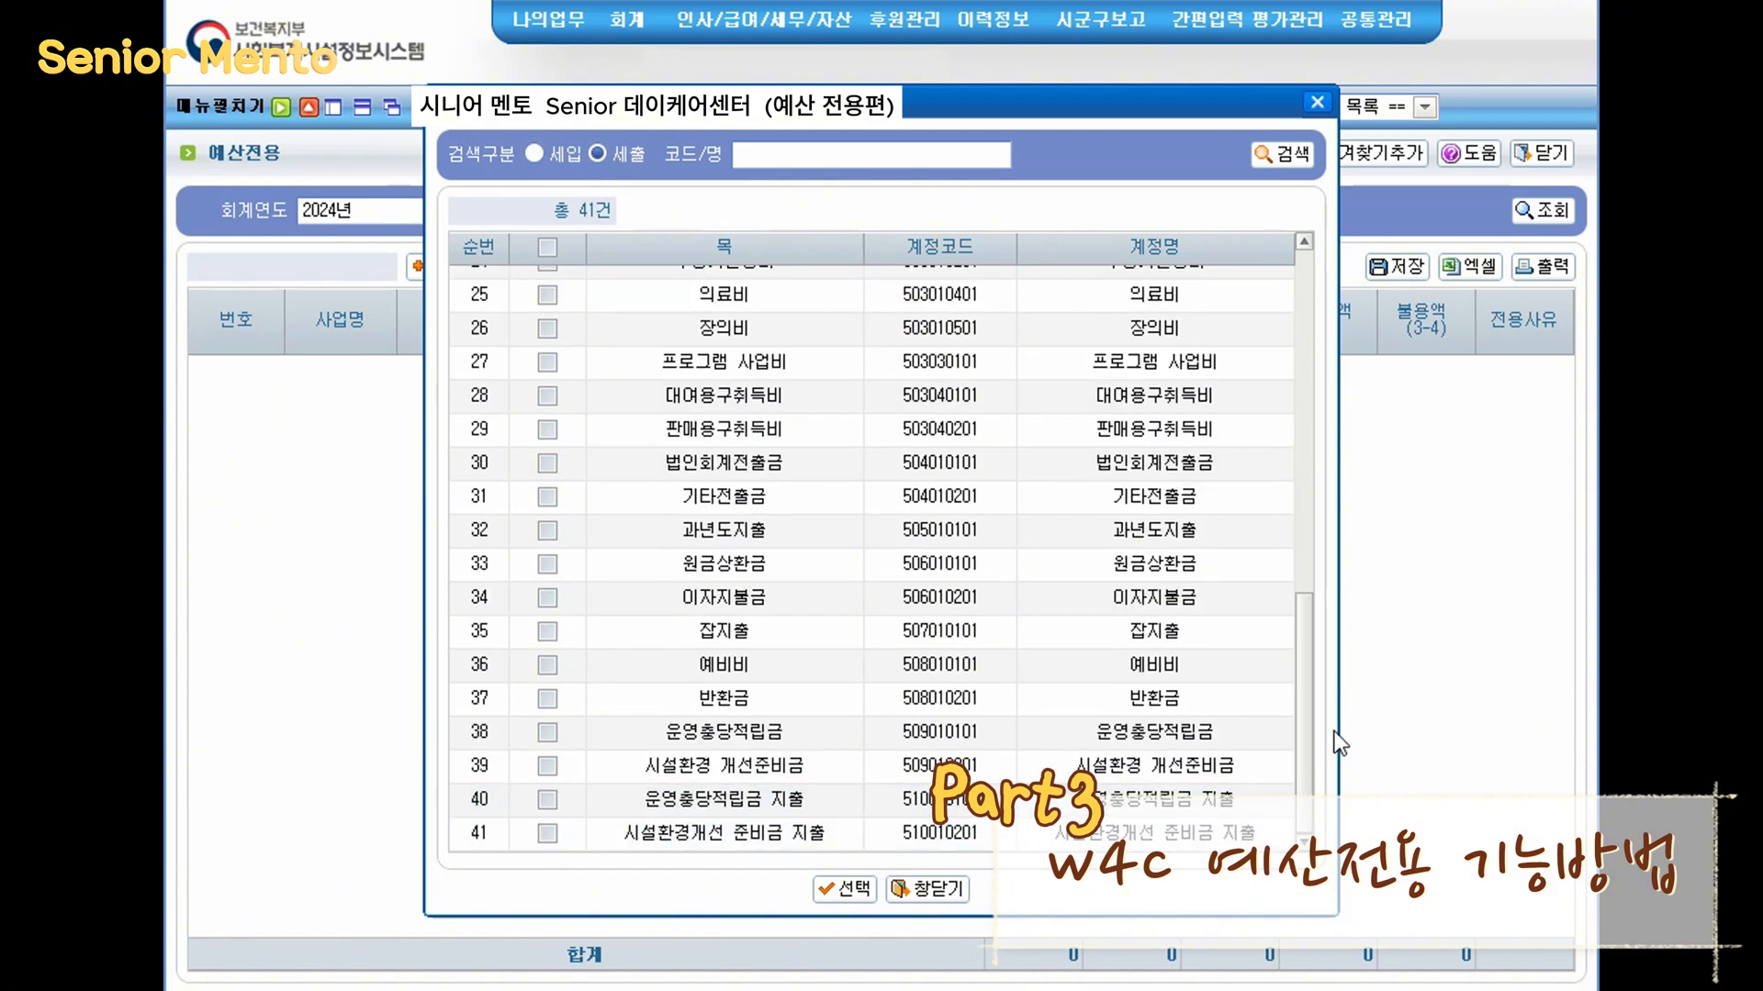
pyautogui.moveTo(1313, 671); pyautogui.dragTo(1239, 521)
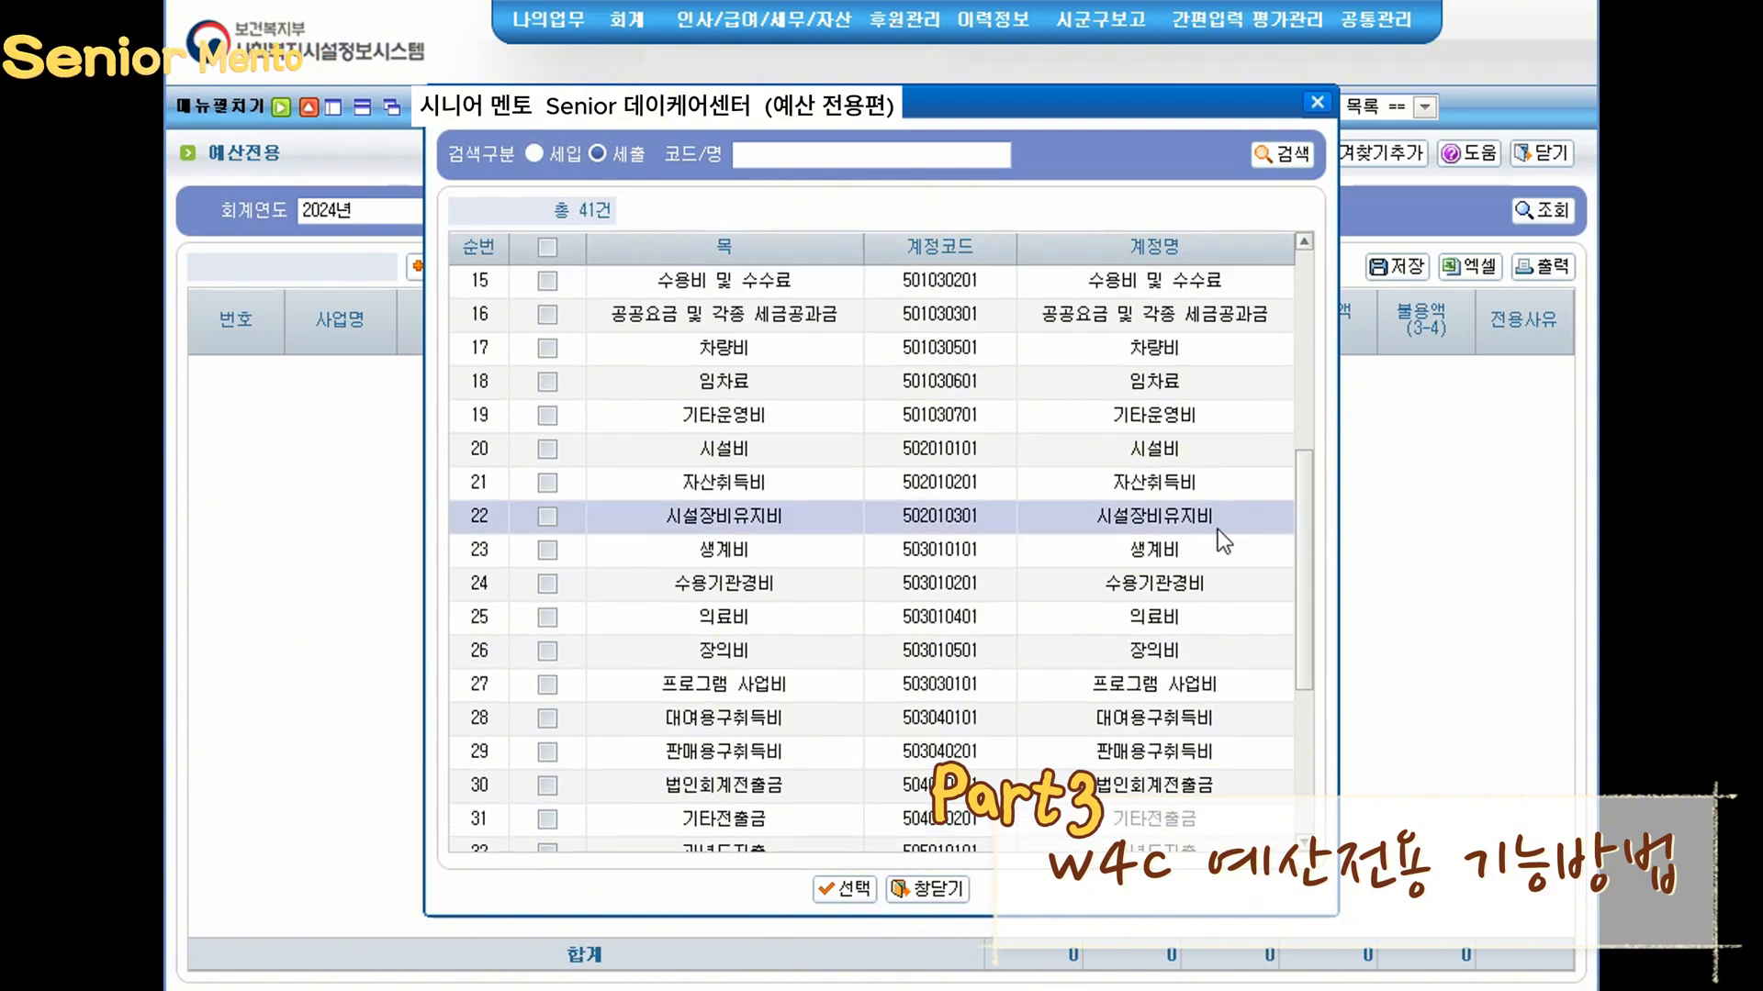
pyautogui.click(1186, 626)
pyautogui.click(547, 617)
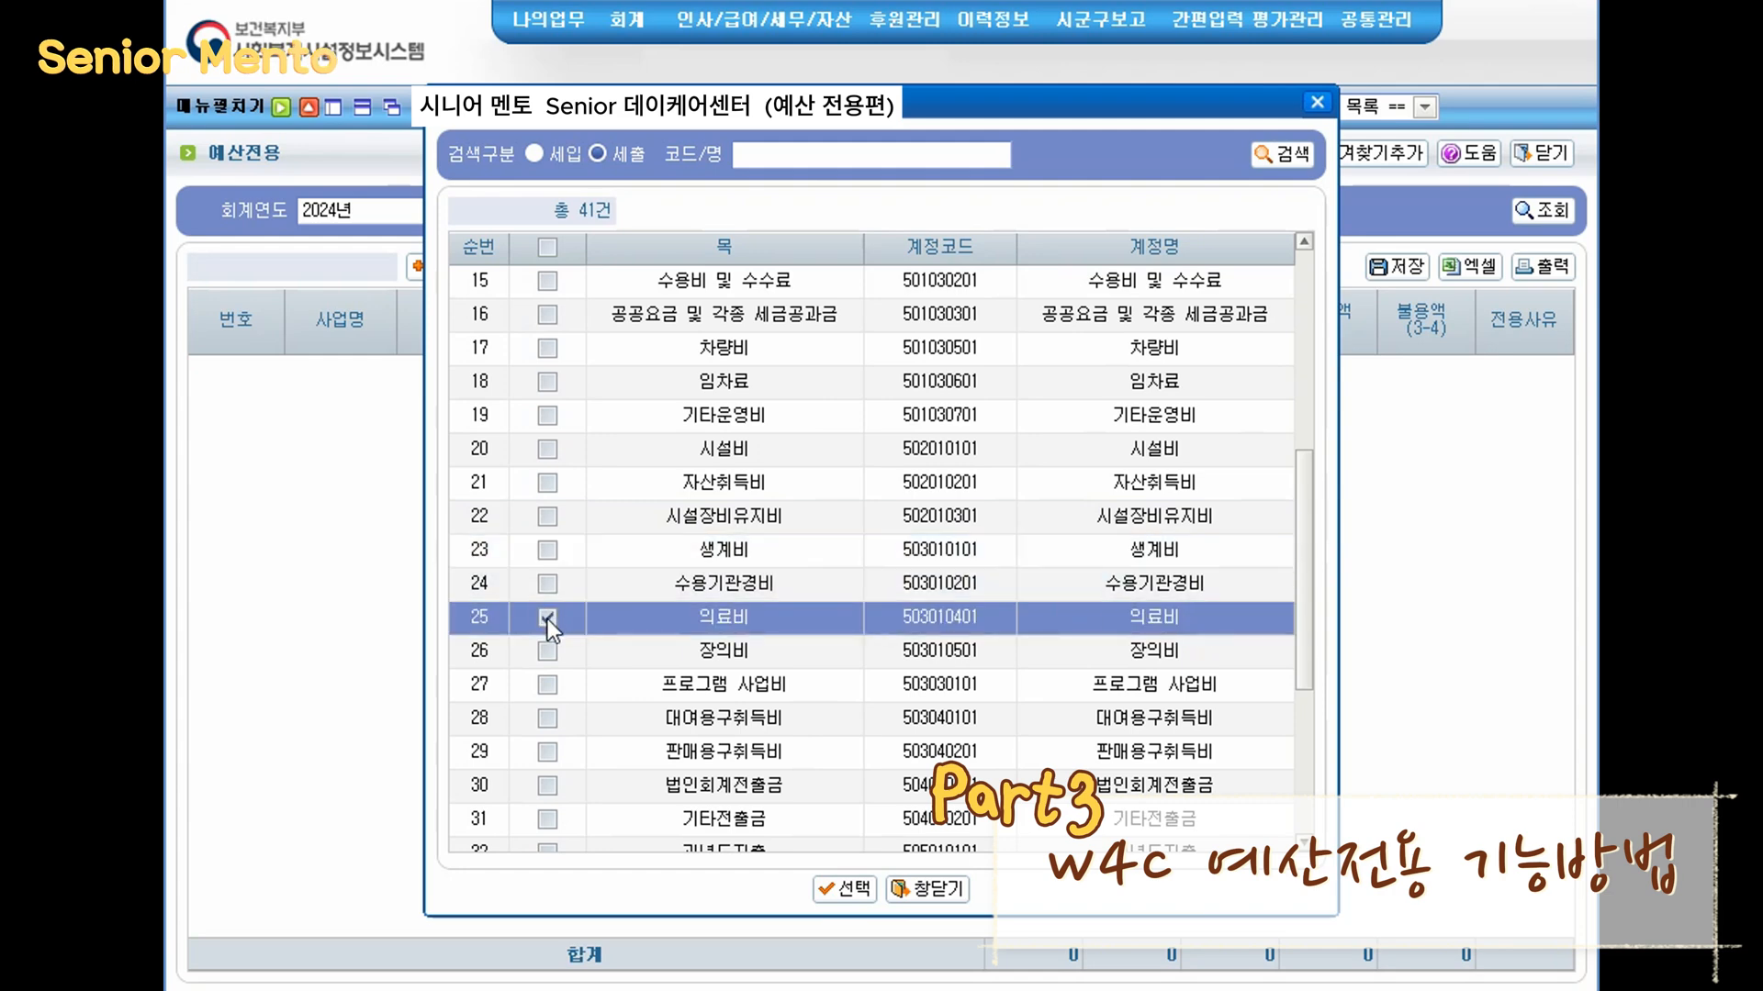
pyautogui.click(546, 584)
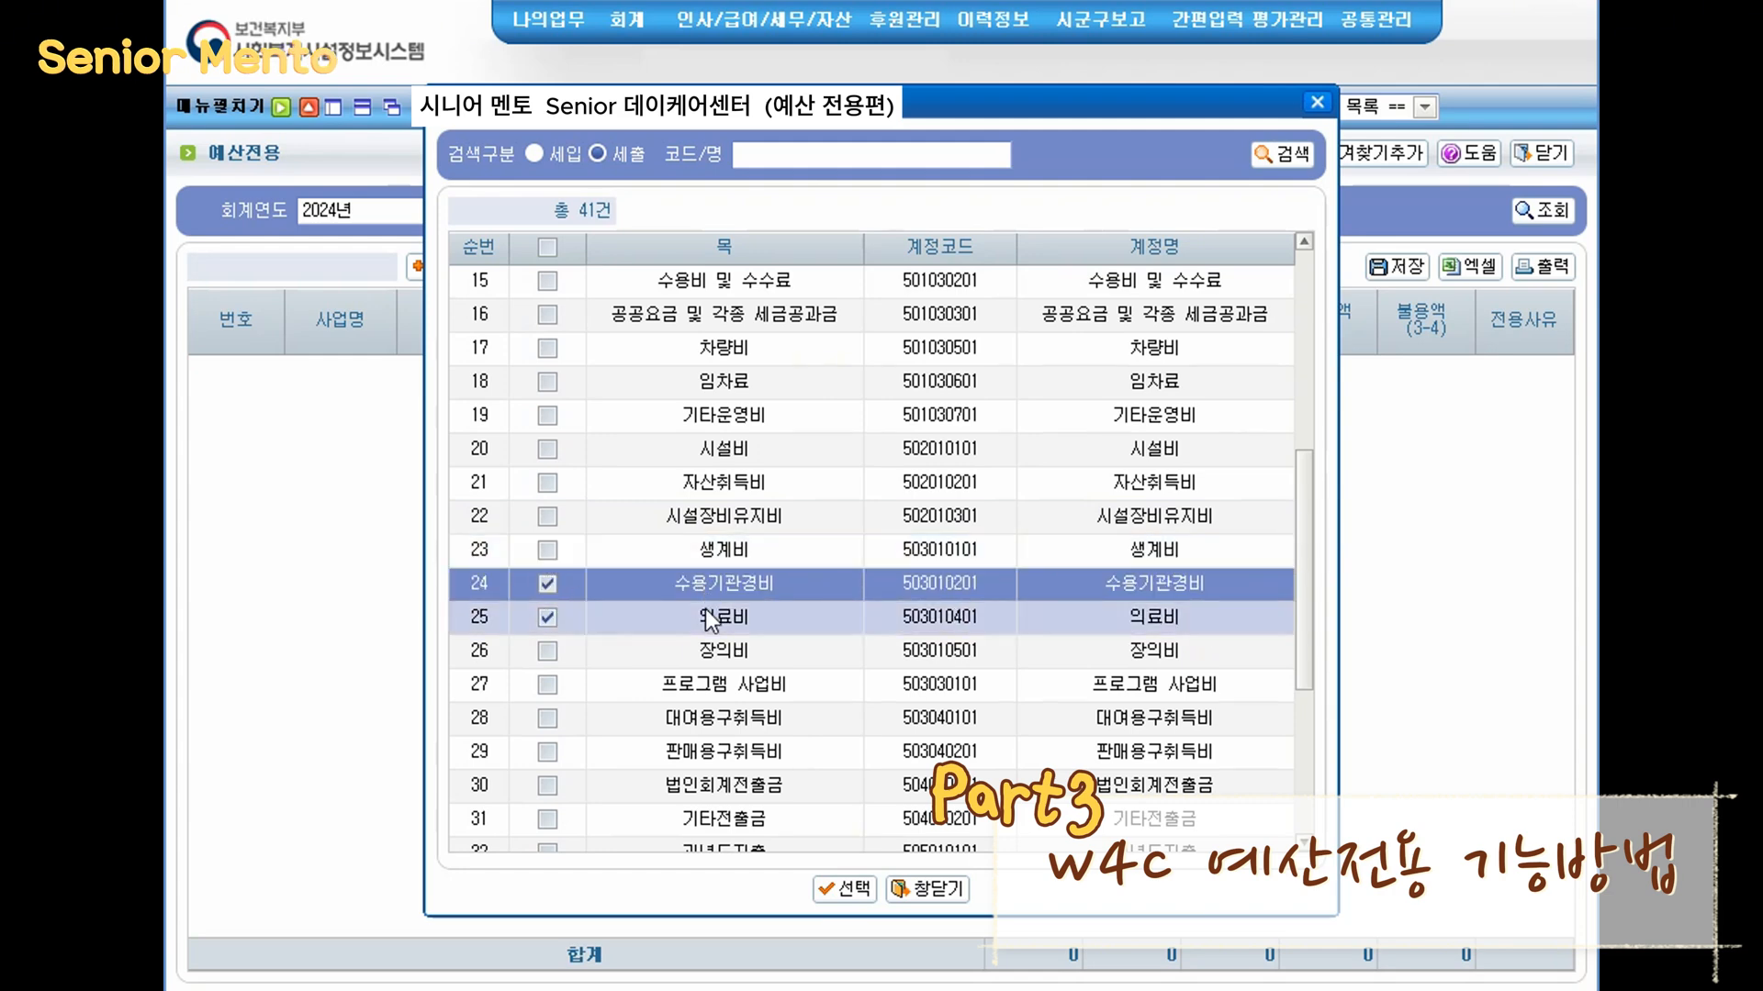
pyautogui.click(839, 891)
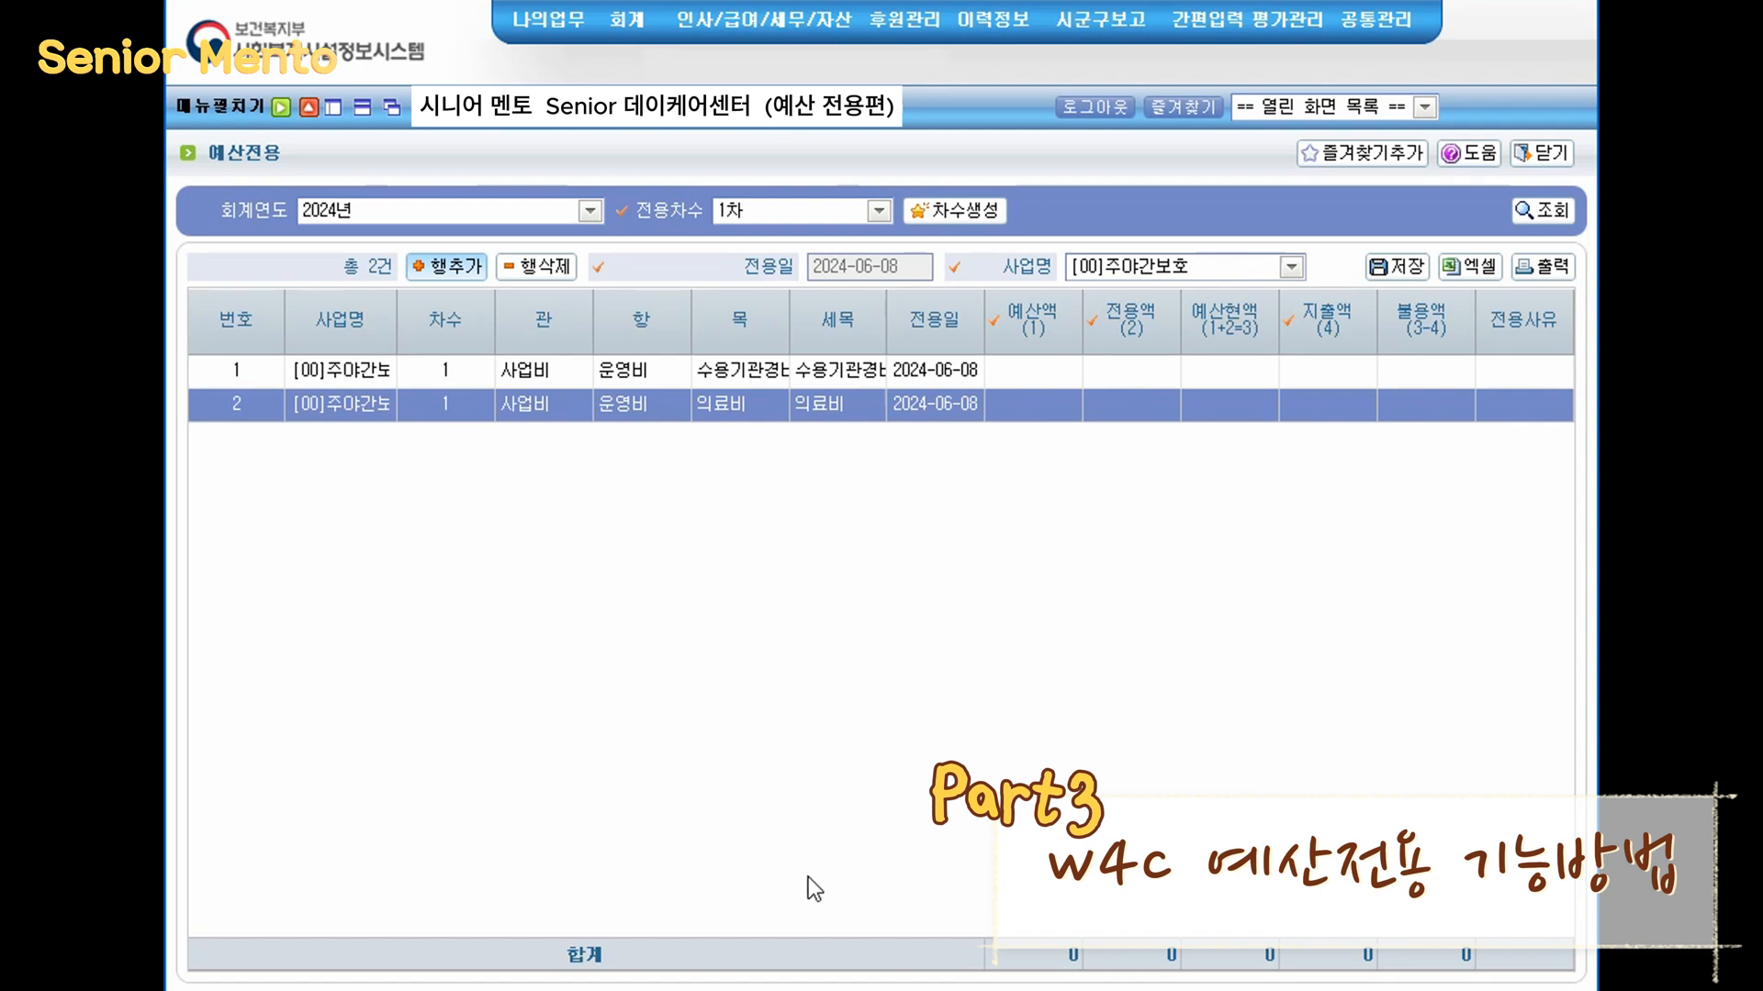
# - Add a transfer row for the 회의비 expenditure (세출) account
pyautogui.moveTo(501, 287); pyautogui.dragTo(688, 427)
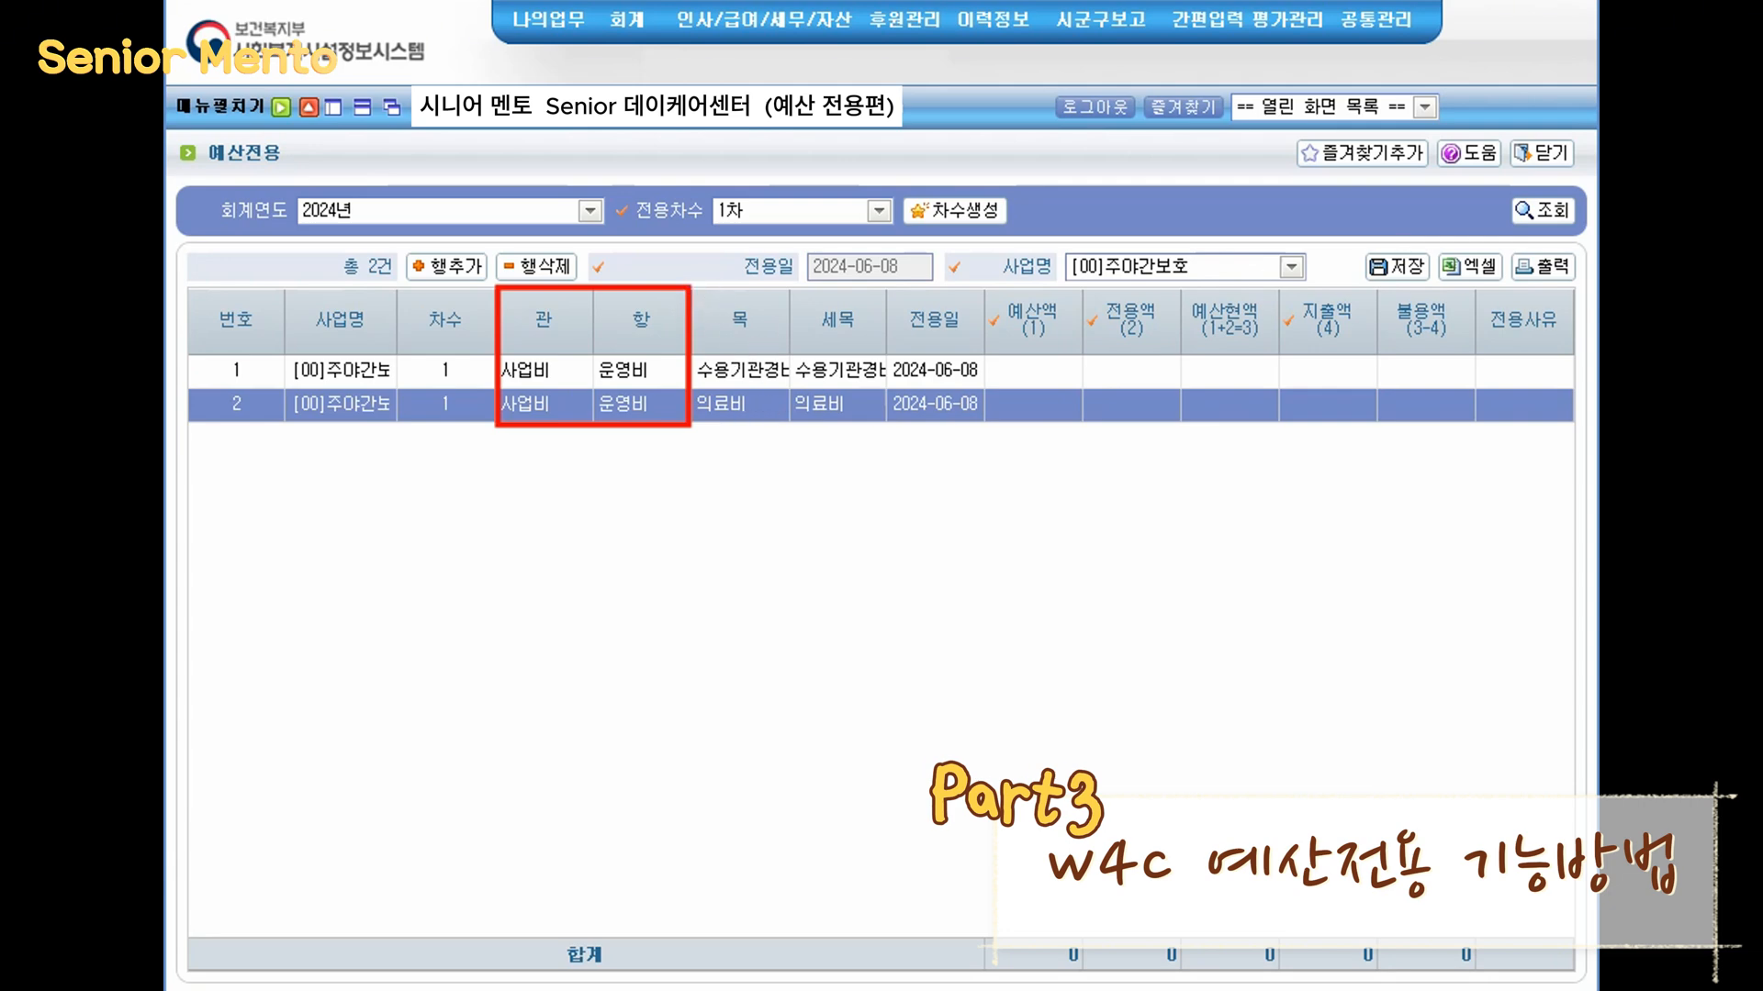
pyautogui.moveTo(785, 281); pyautogui.dragTo(768, 354)
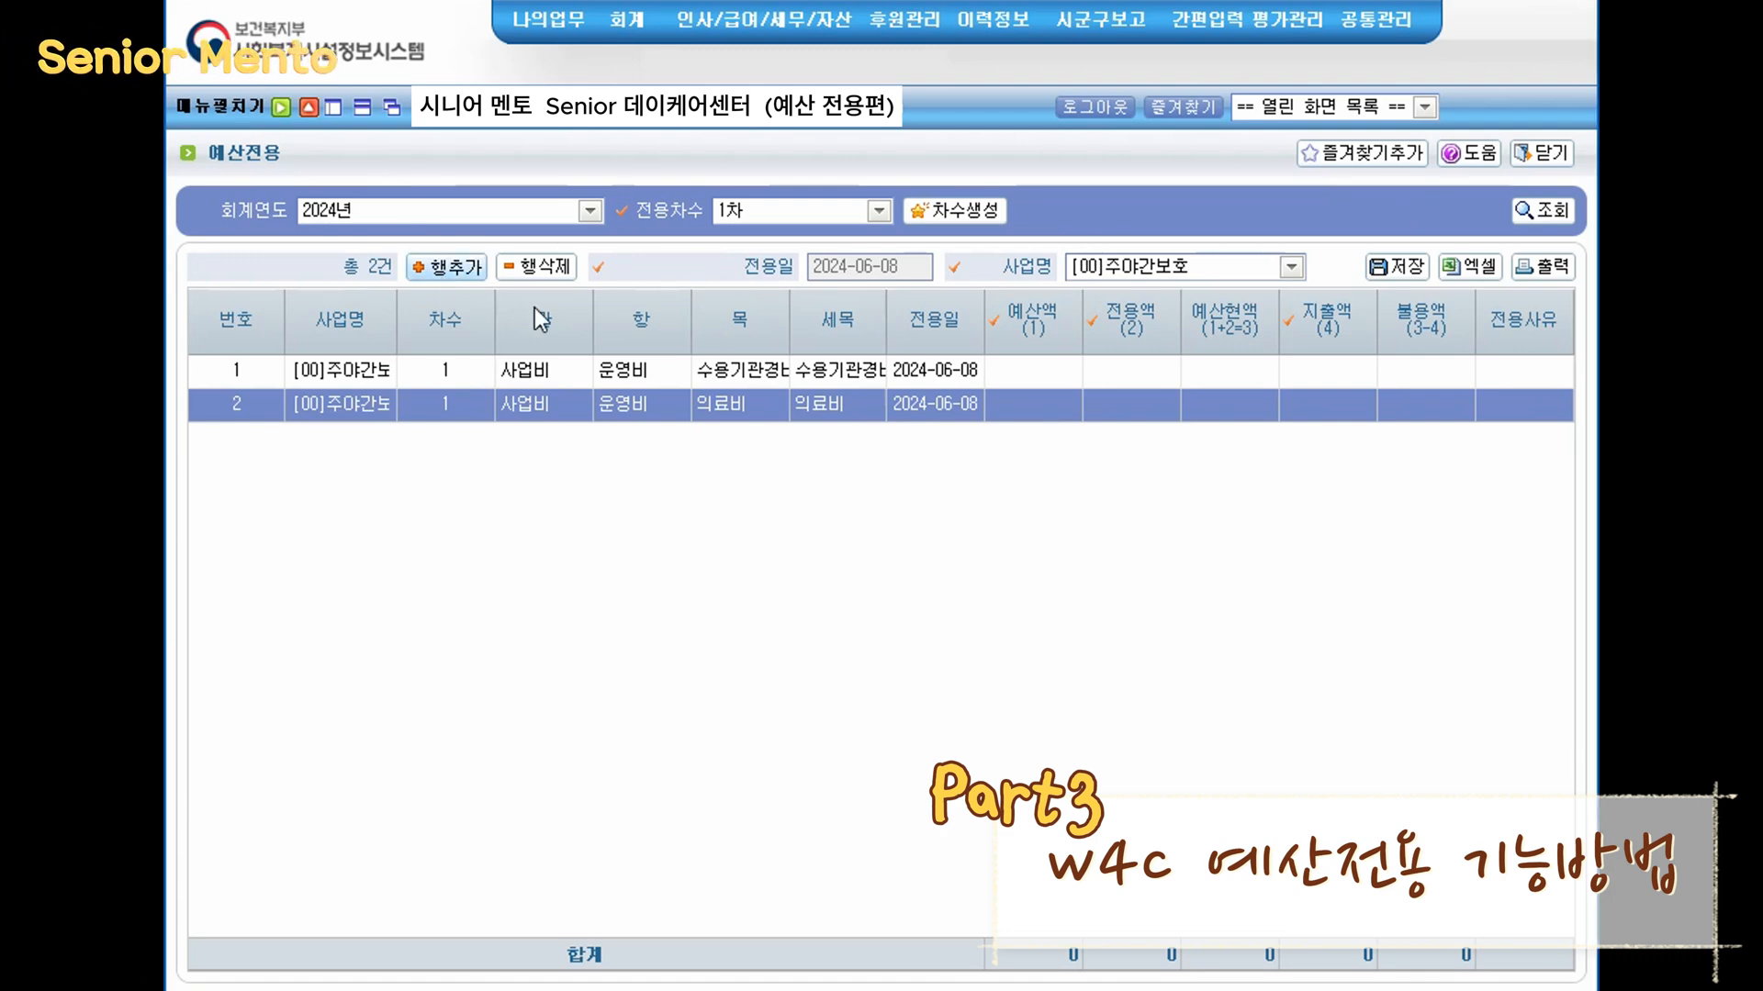
pyautogui.click(444, 280)
pyautogui.scroll(-5, 827, 633)
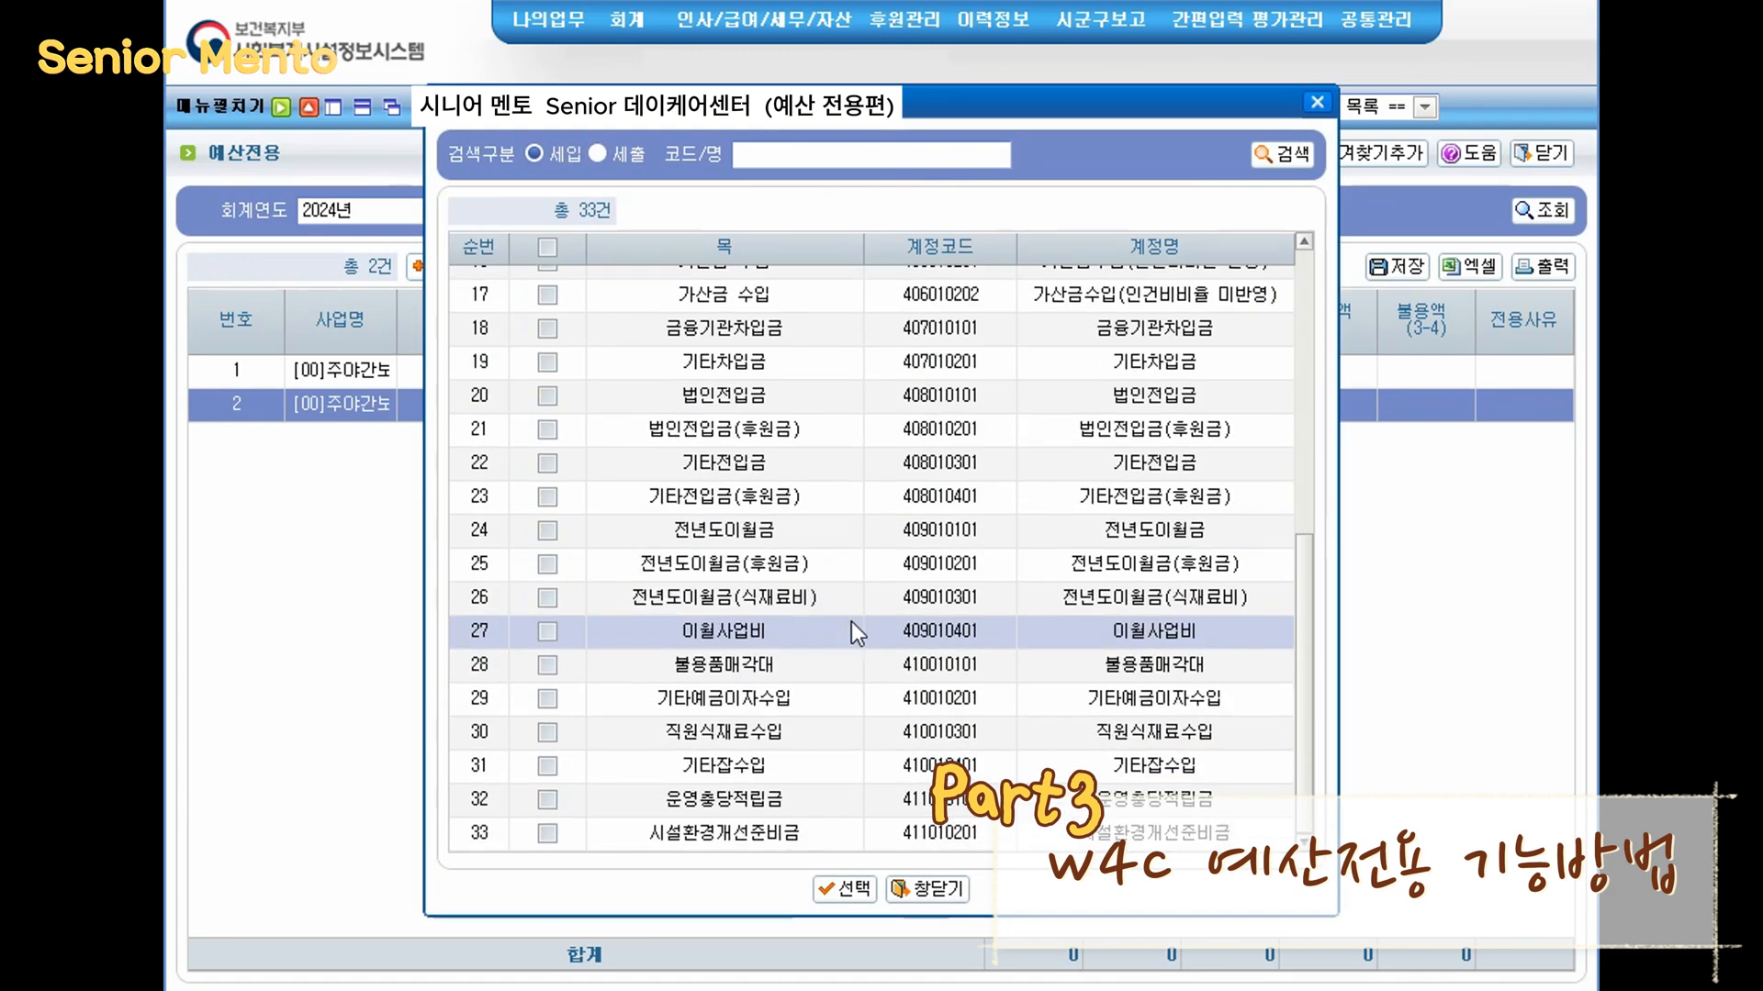
pyautogui.scroll(5, 840, 624)
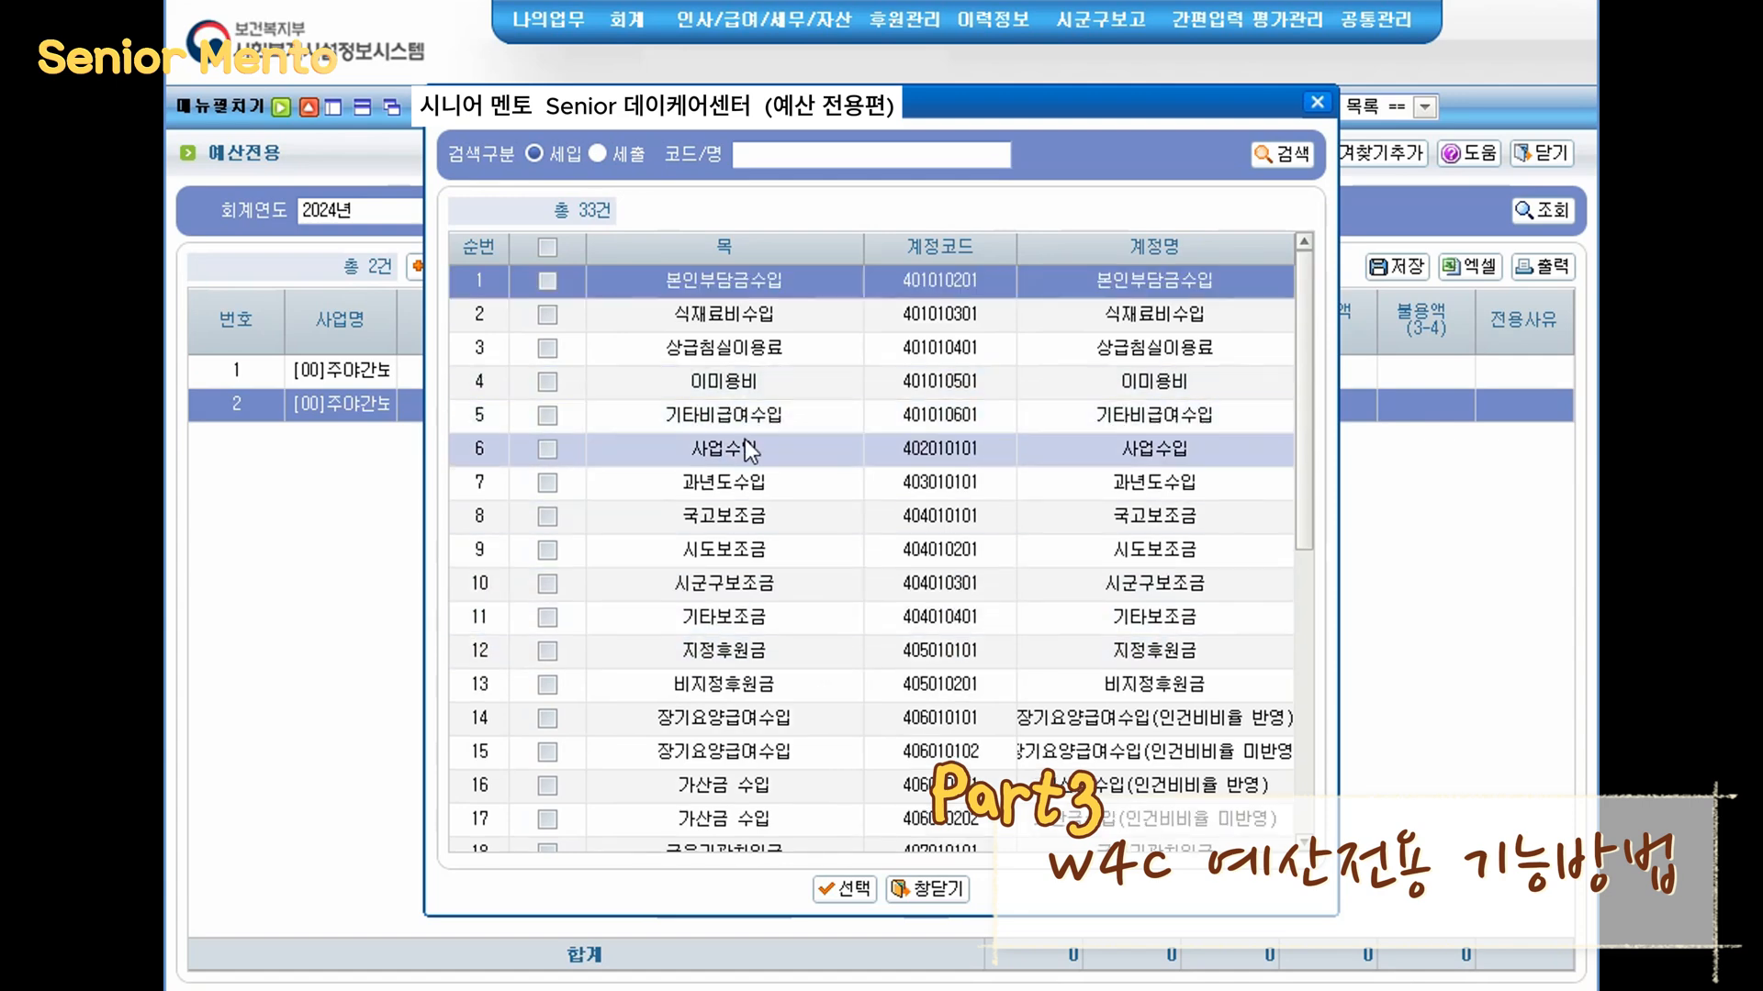
pyautogui.scroll(-3, 754, 451)
pyautogui.click(598, 153)
pyautogui.scroll(-2, 944, 661)
pyautogui.scroll(-4, 944, 661)
pyautogui.scroll(3, 857, 481)
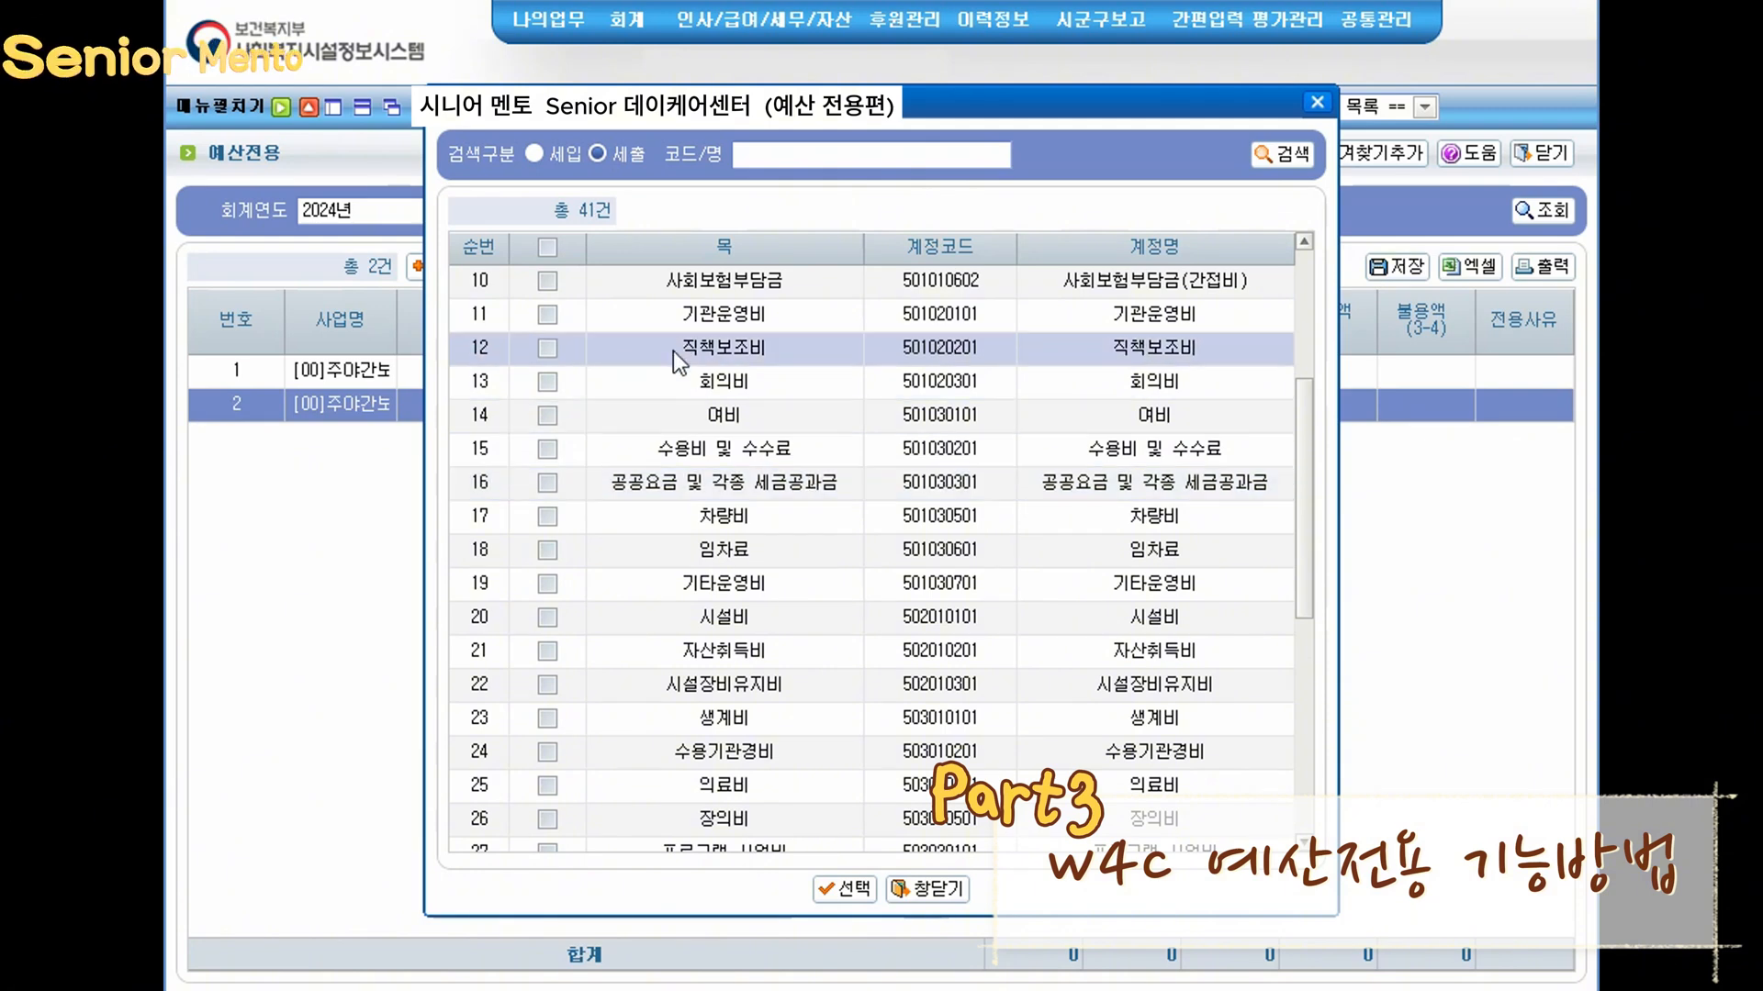
pyautogui.click(549, 381)
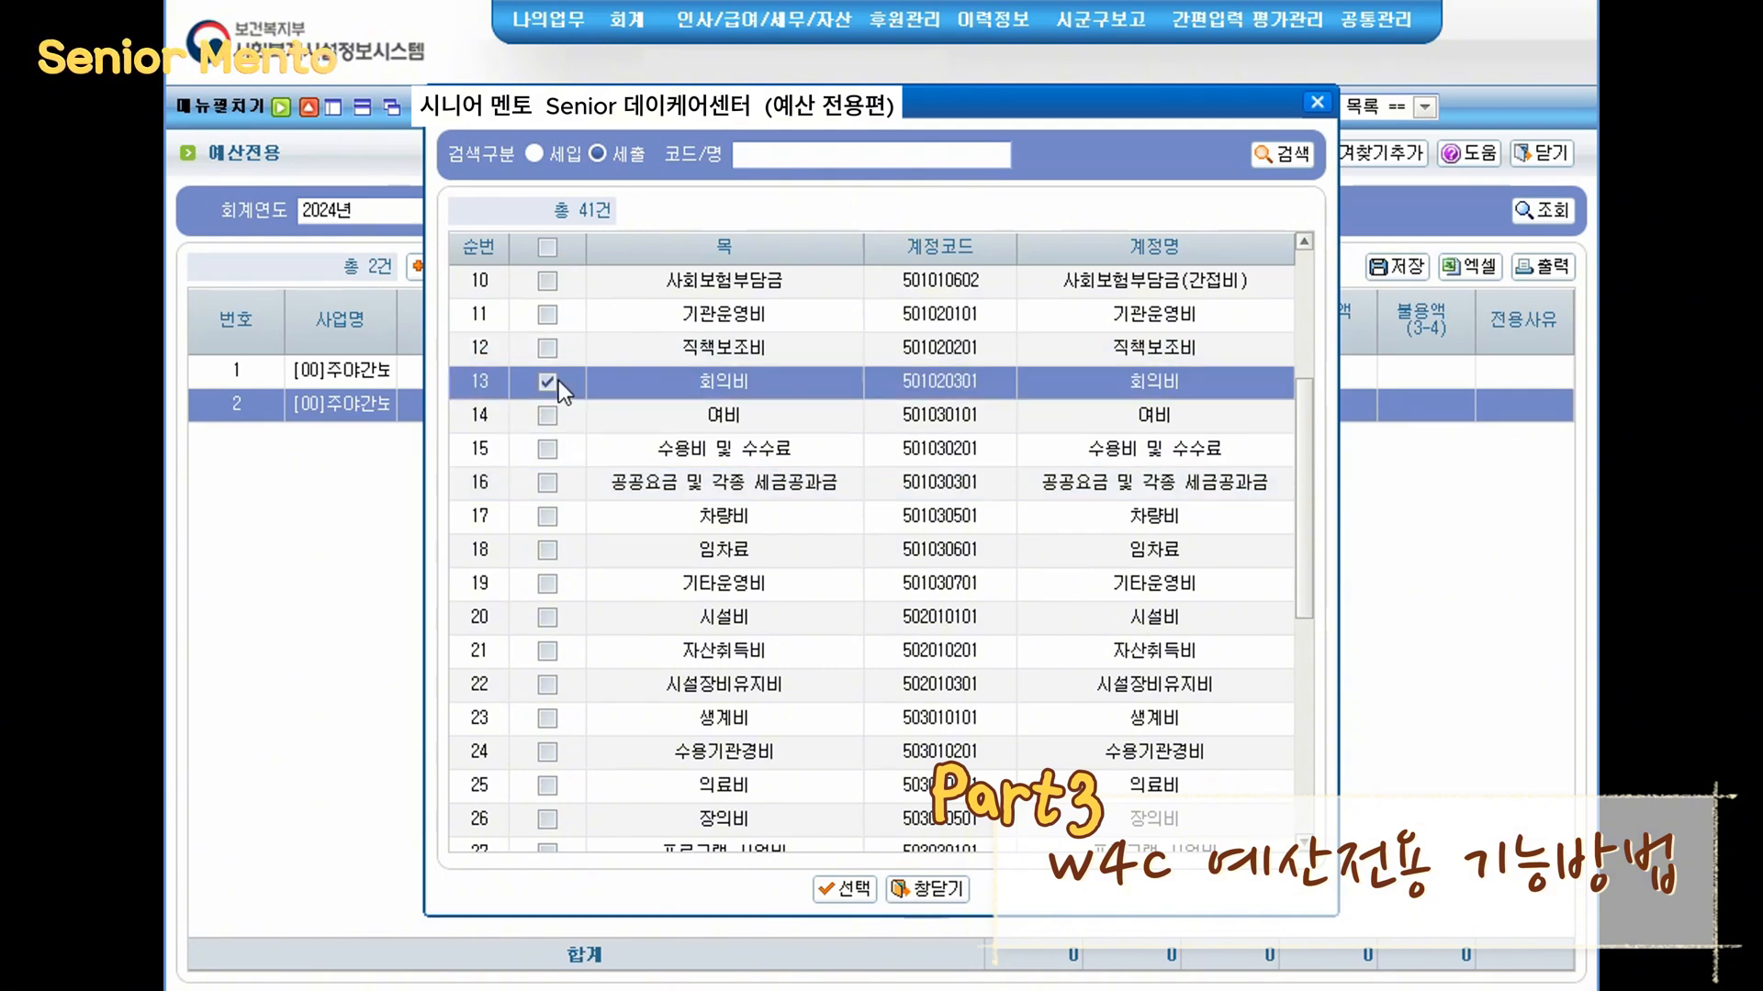
pyautogui.click(838, 889)
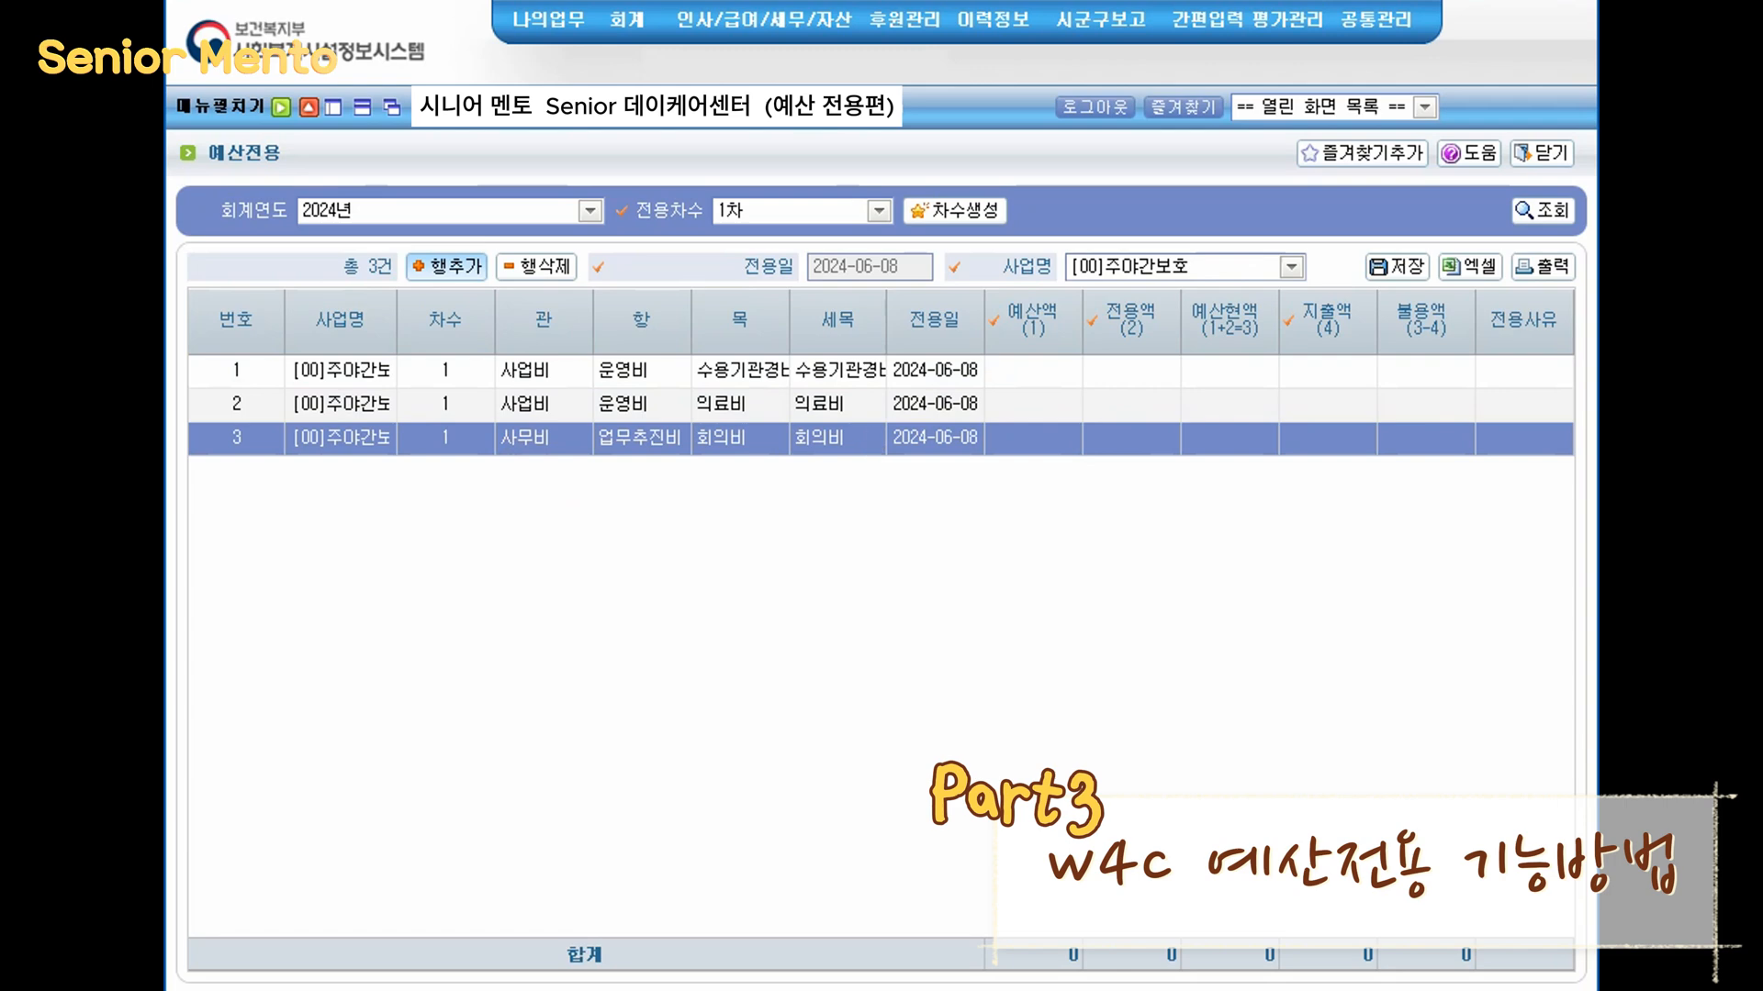
# - Delete the 회의비 row from the transfer list
pyautogui.moveTo(494, 423)
pyautogui.mouseDown()
pyautogui.moveTo(679, 467)
pyautogui.moveTo(789, 457)
pyautogui.mouseUp()
pyautogui.moveTo(489, 283); pyautogui.dragTo(787, 352)
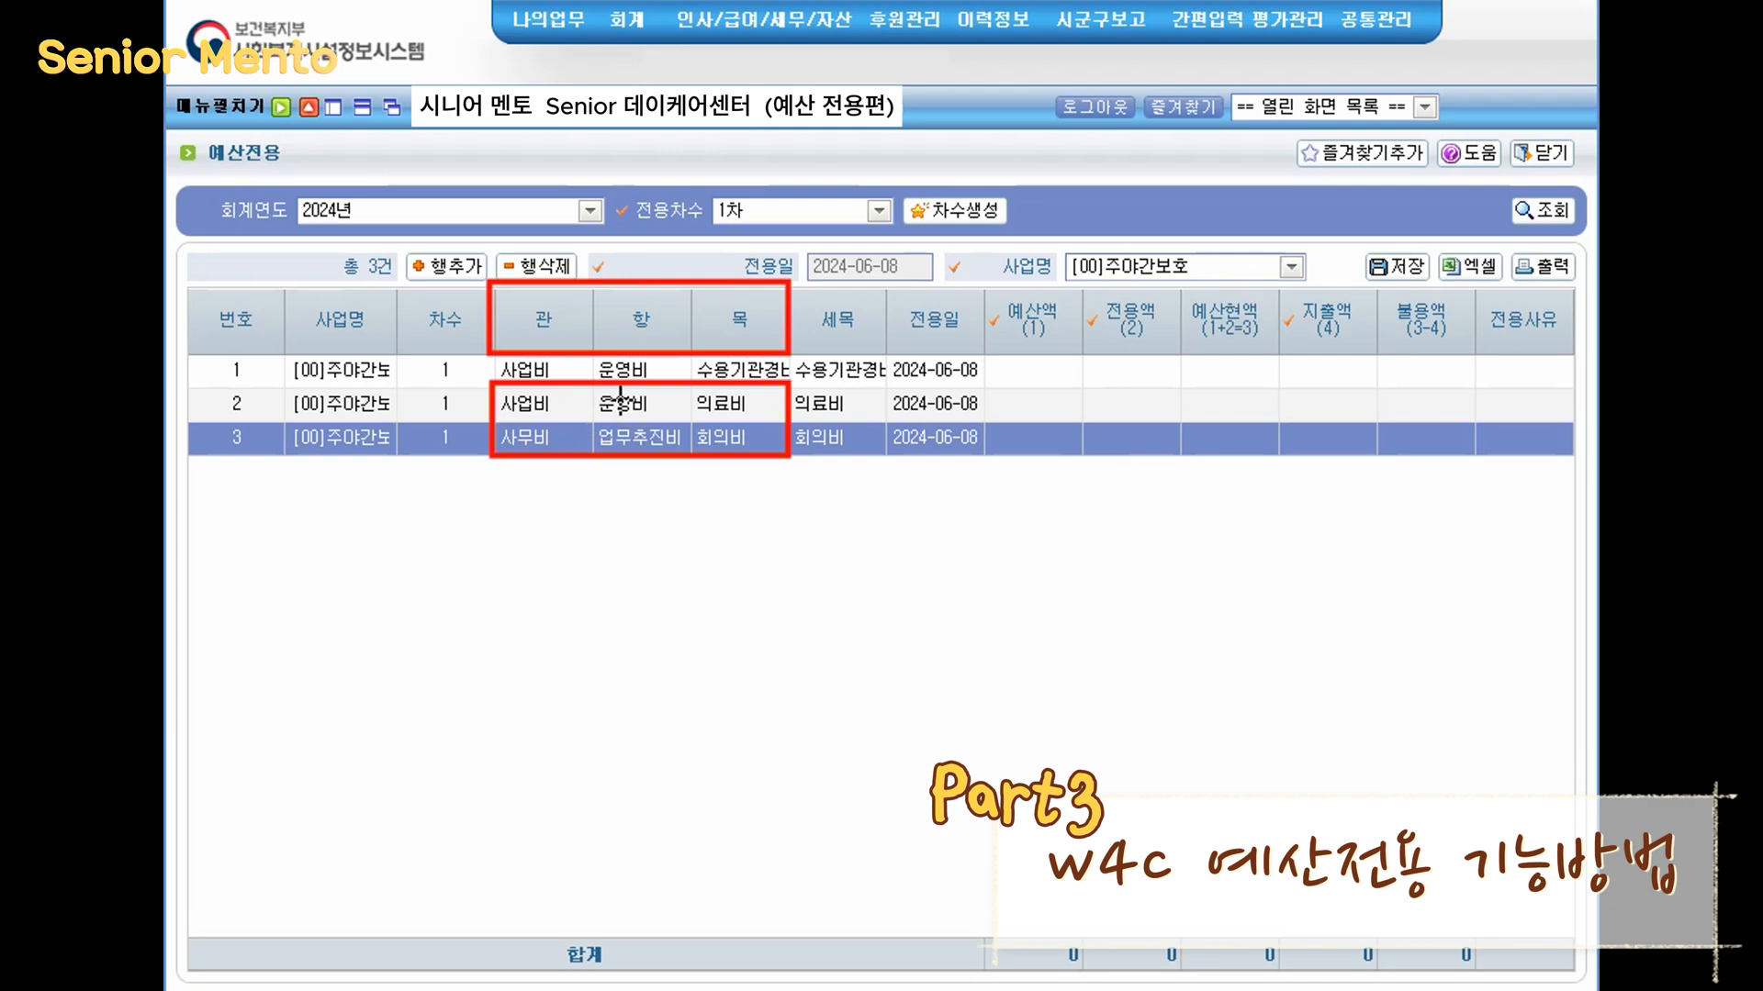
pyautogui.moveTo(578, 405); pyautogui.dragTo(560, 433)
pyautogui.moveTo(681, 397); pyautogui.dragTo(664, 425)
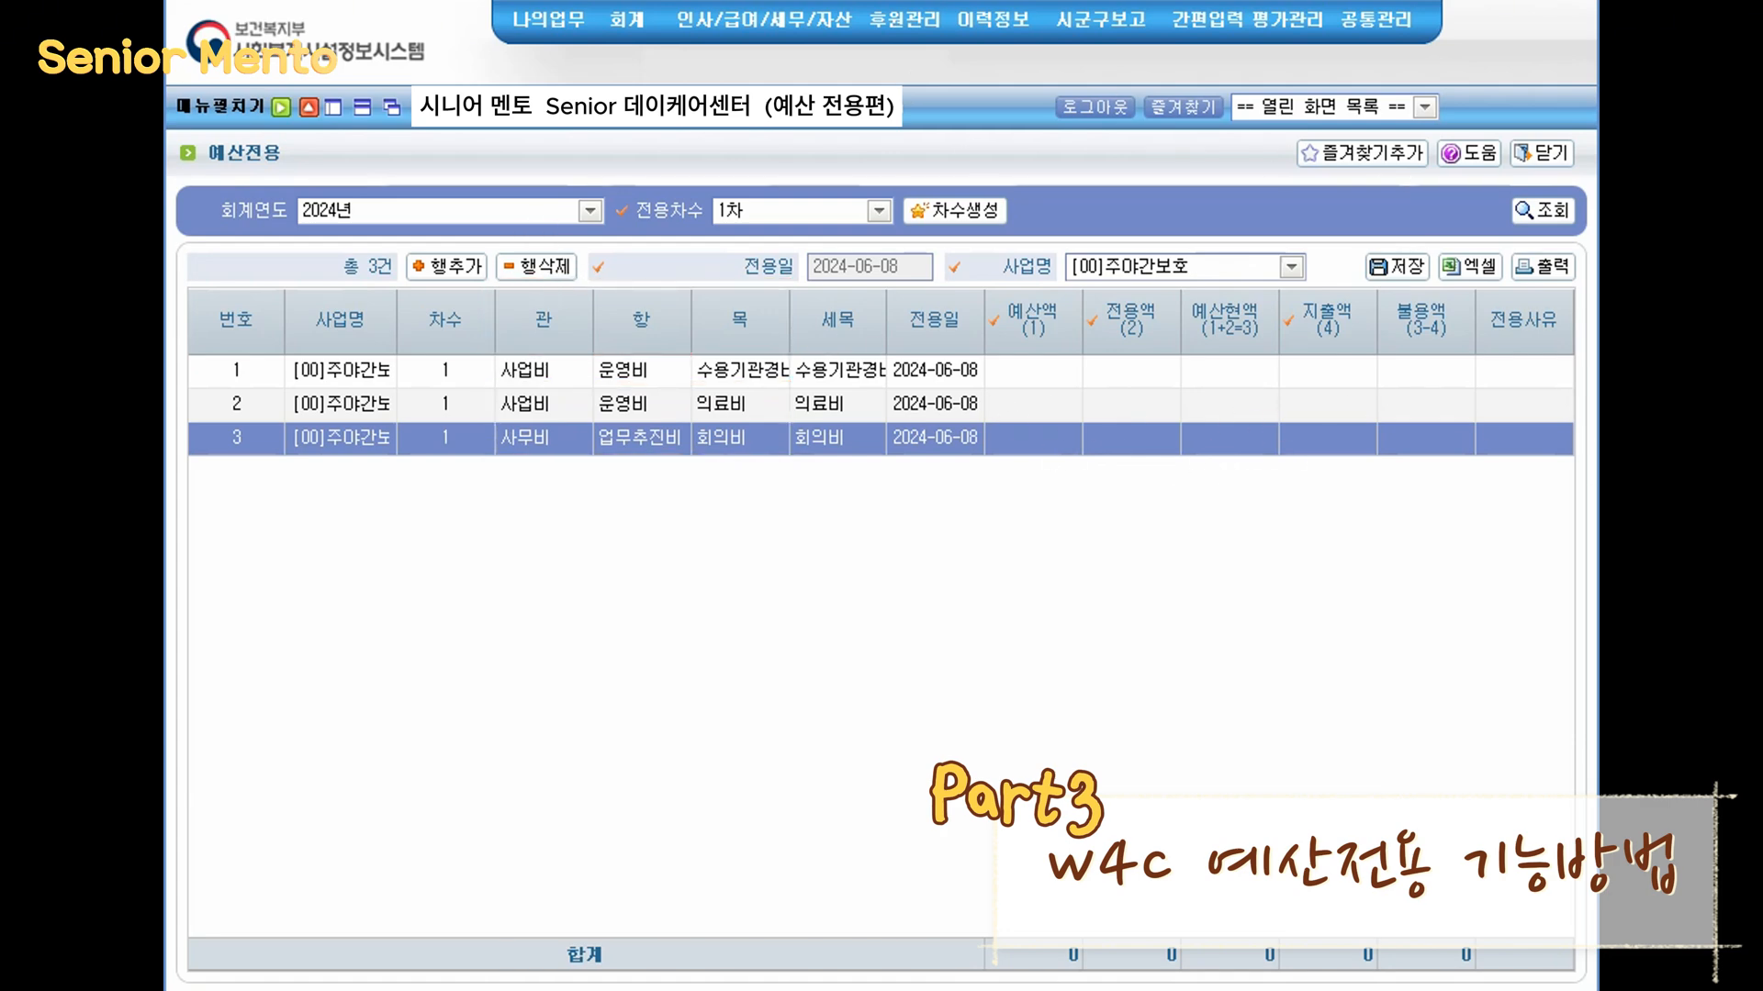
pyautogui.click(539, 276)
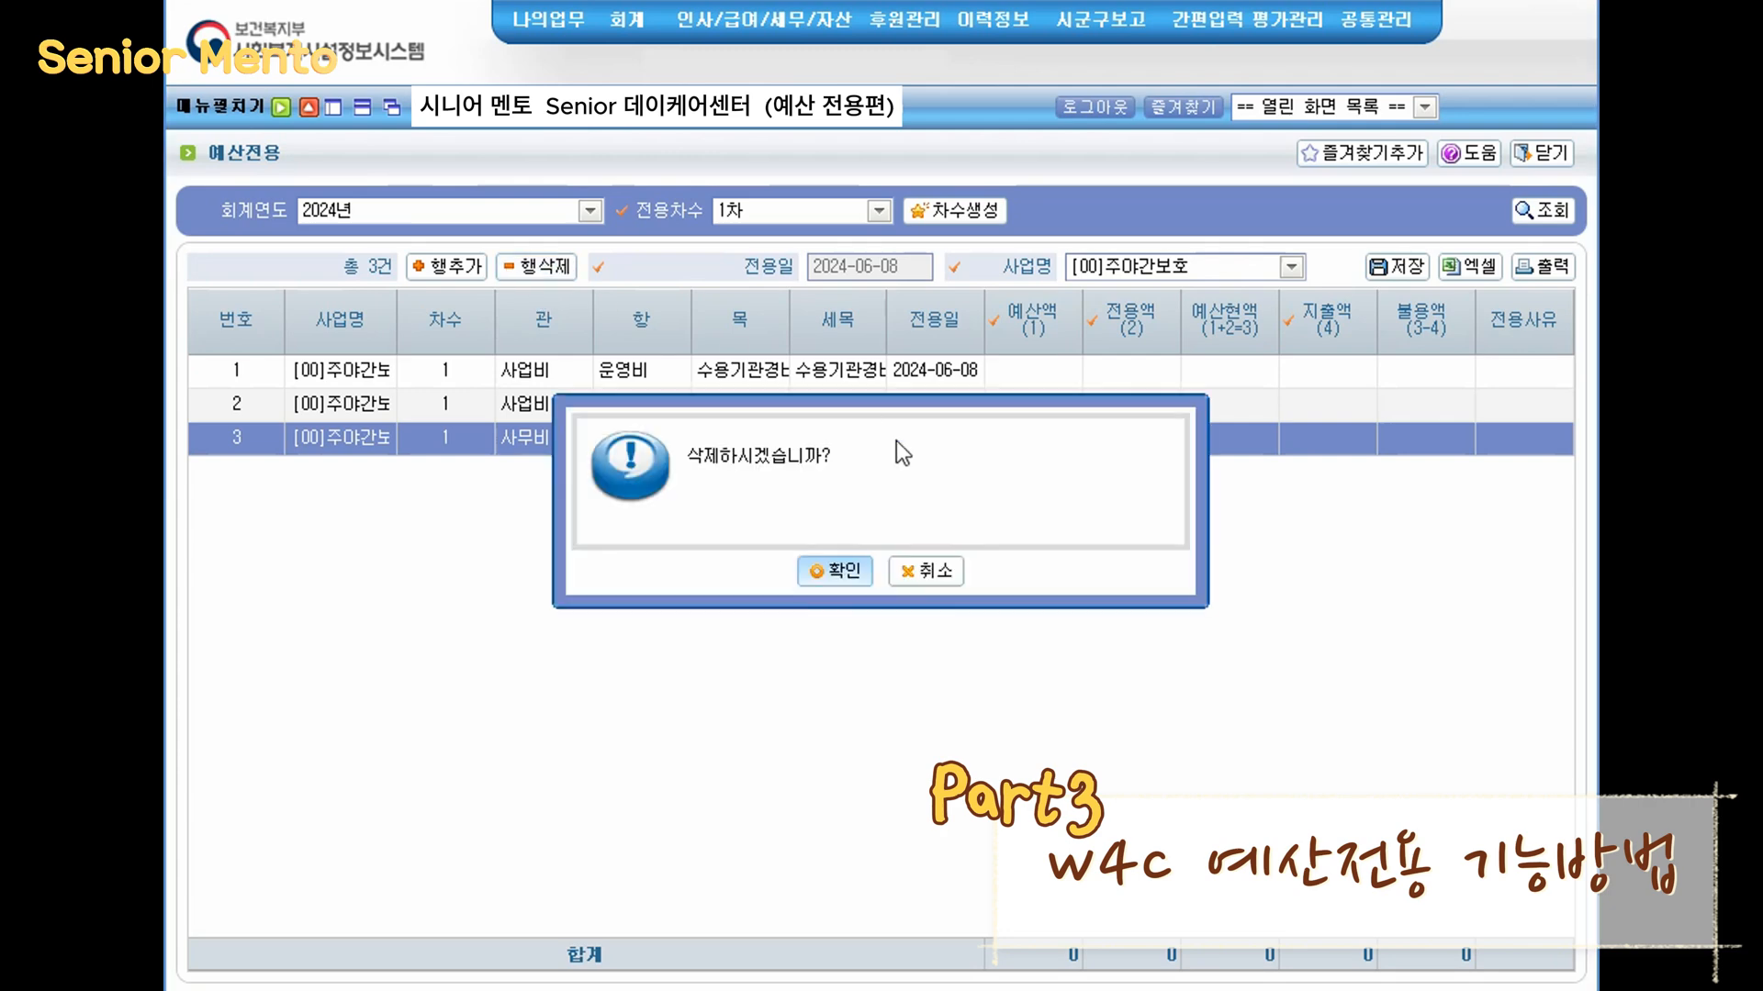
pyautogui.click(835, 571)
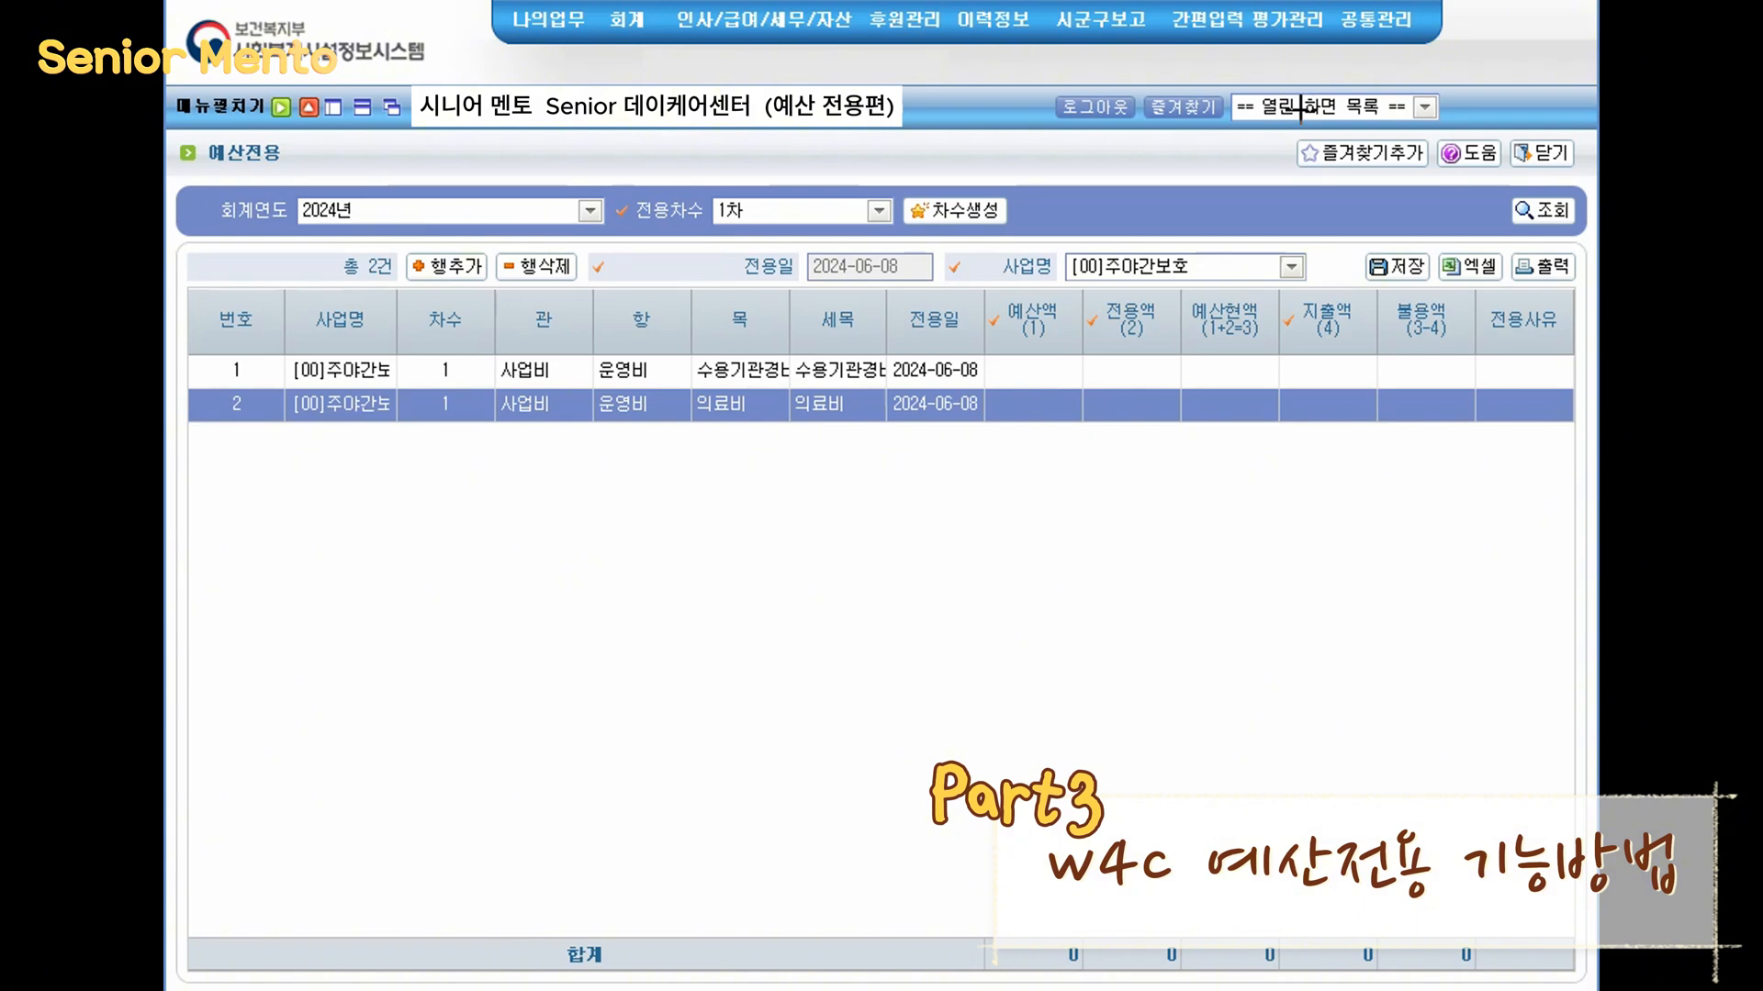
# - Check the 의료비 budget in the budget-versus-actual report and enter 200,000 as the 의료비 row's budget amount (예산액)
pyautogui.click(1424, 107)
pyautogui.click(1338, 169)
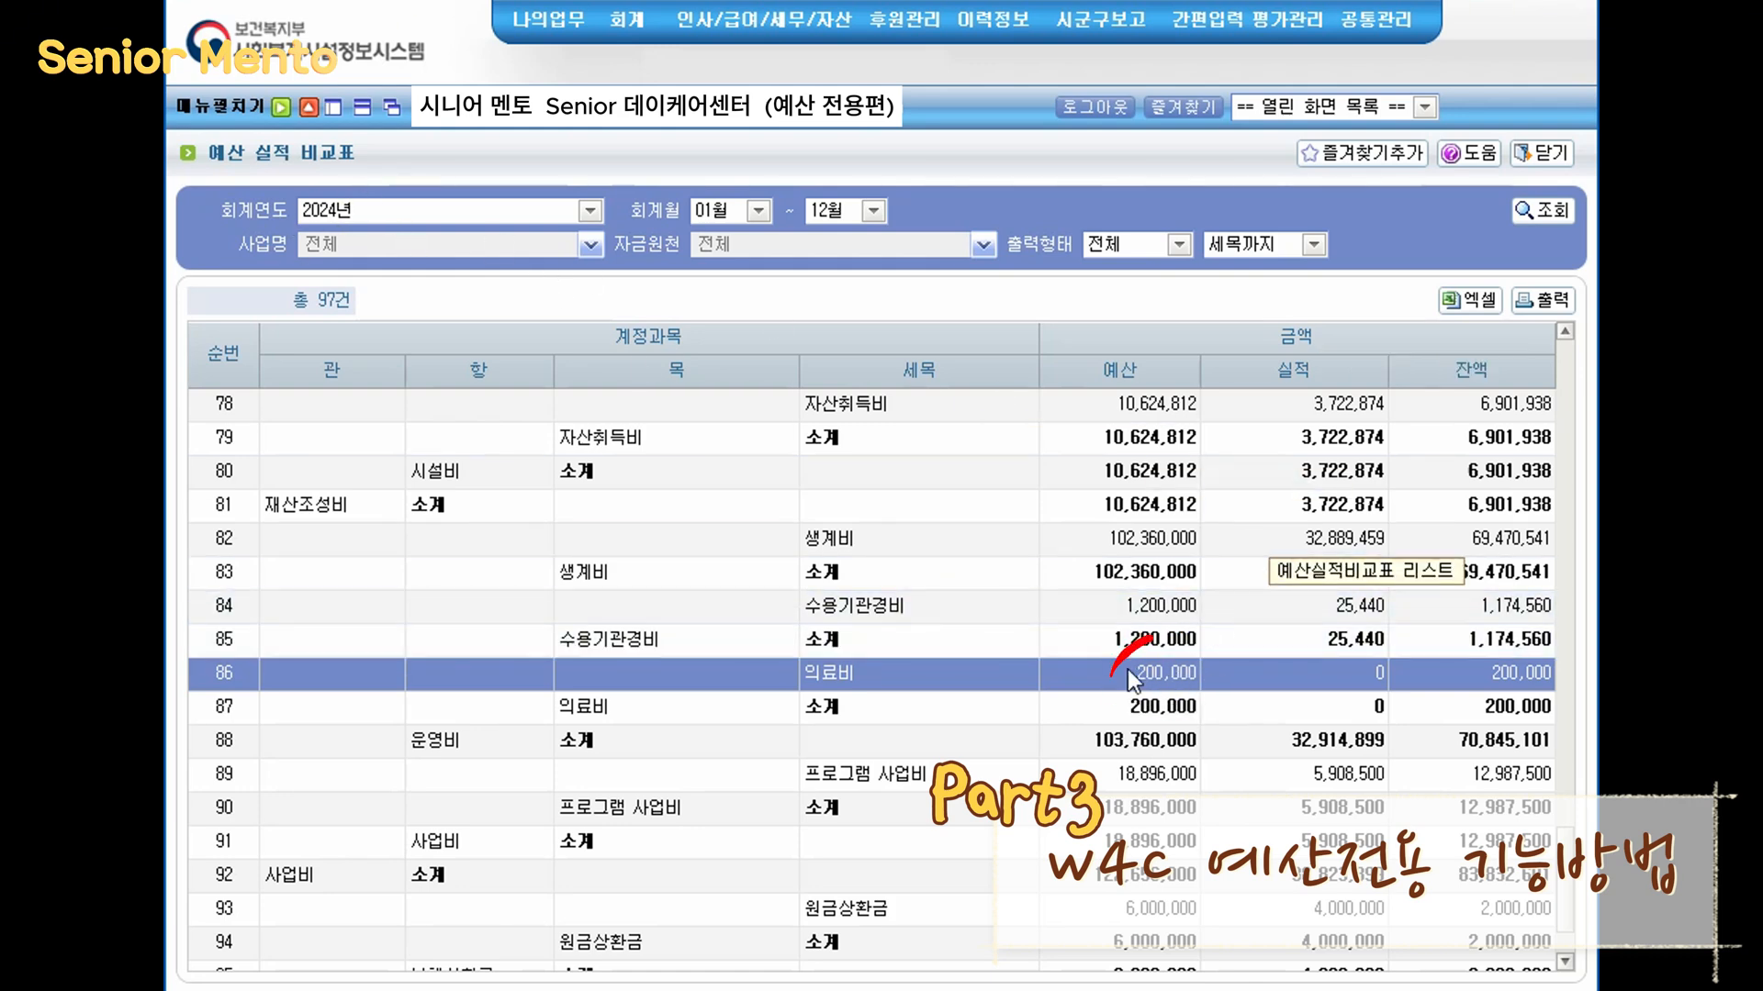
pyautogui.click(1368, 110)
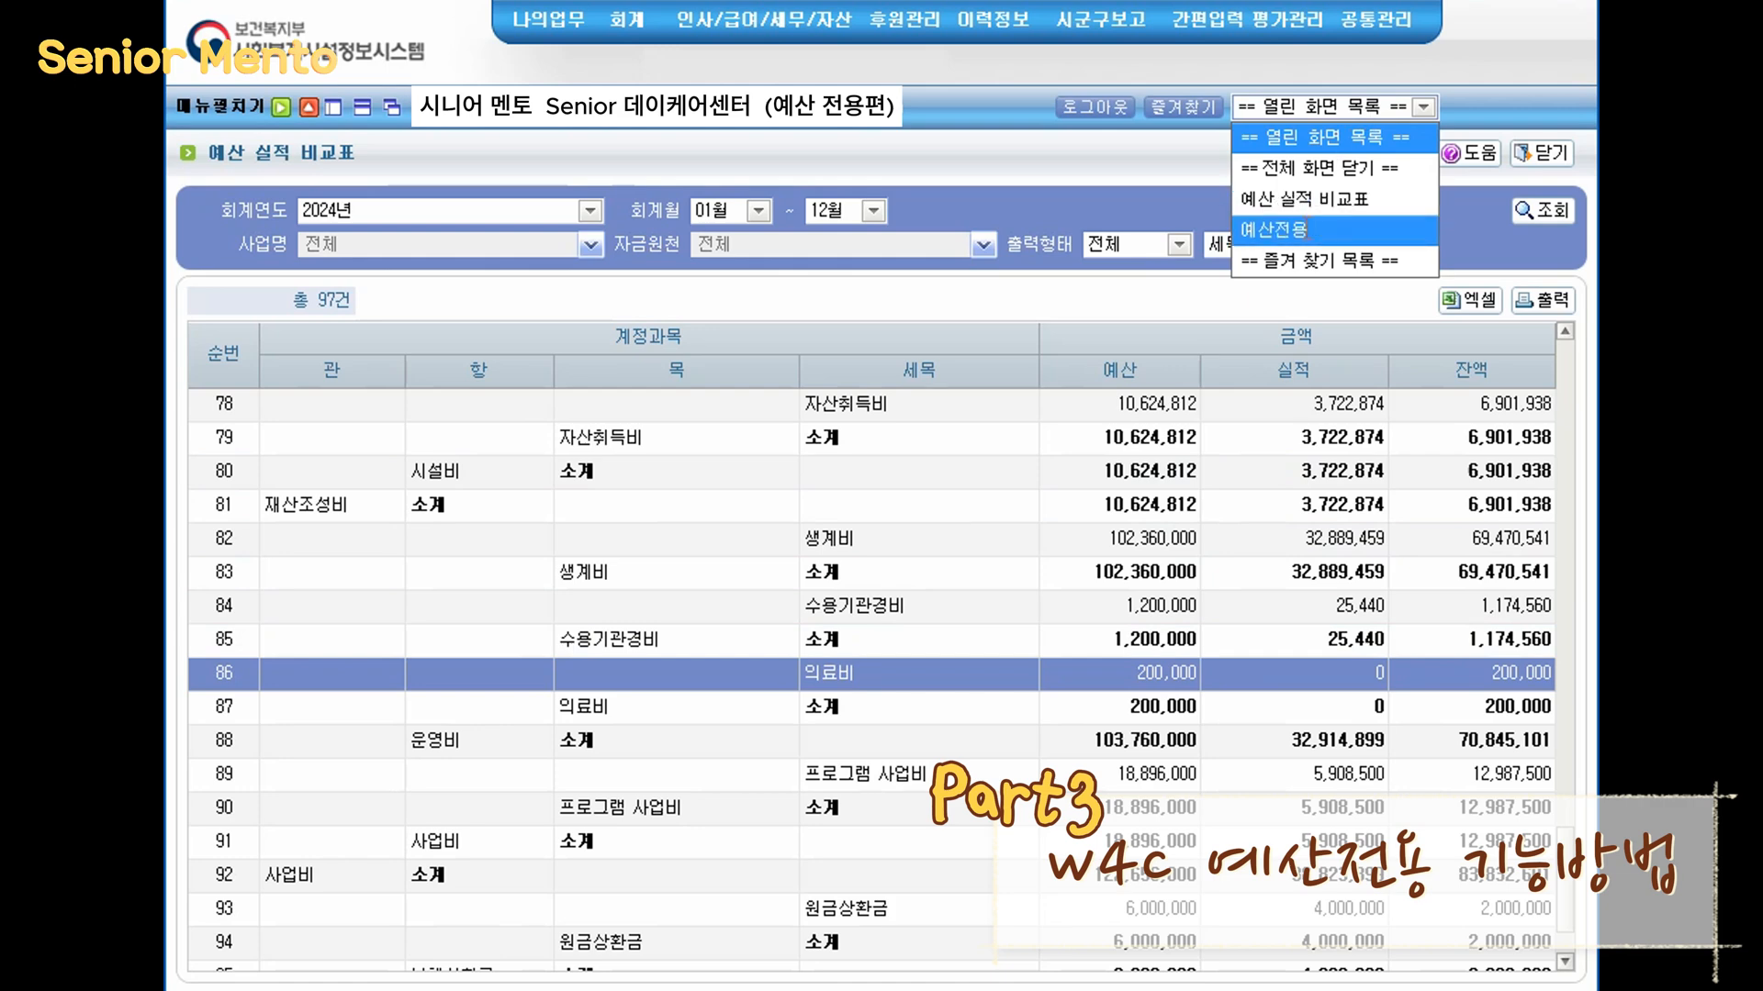
pyautogui.click(1285, 230)
pyautogui.click(1031, 411)
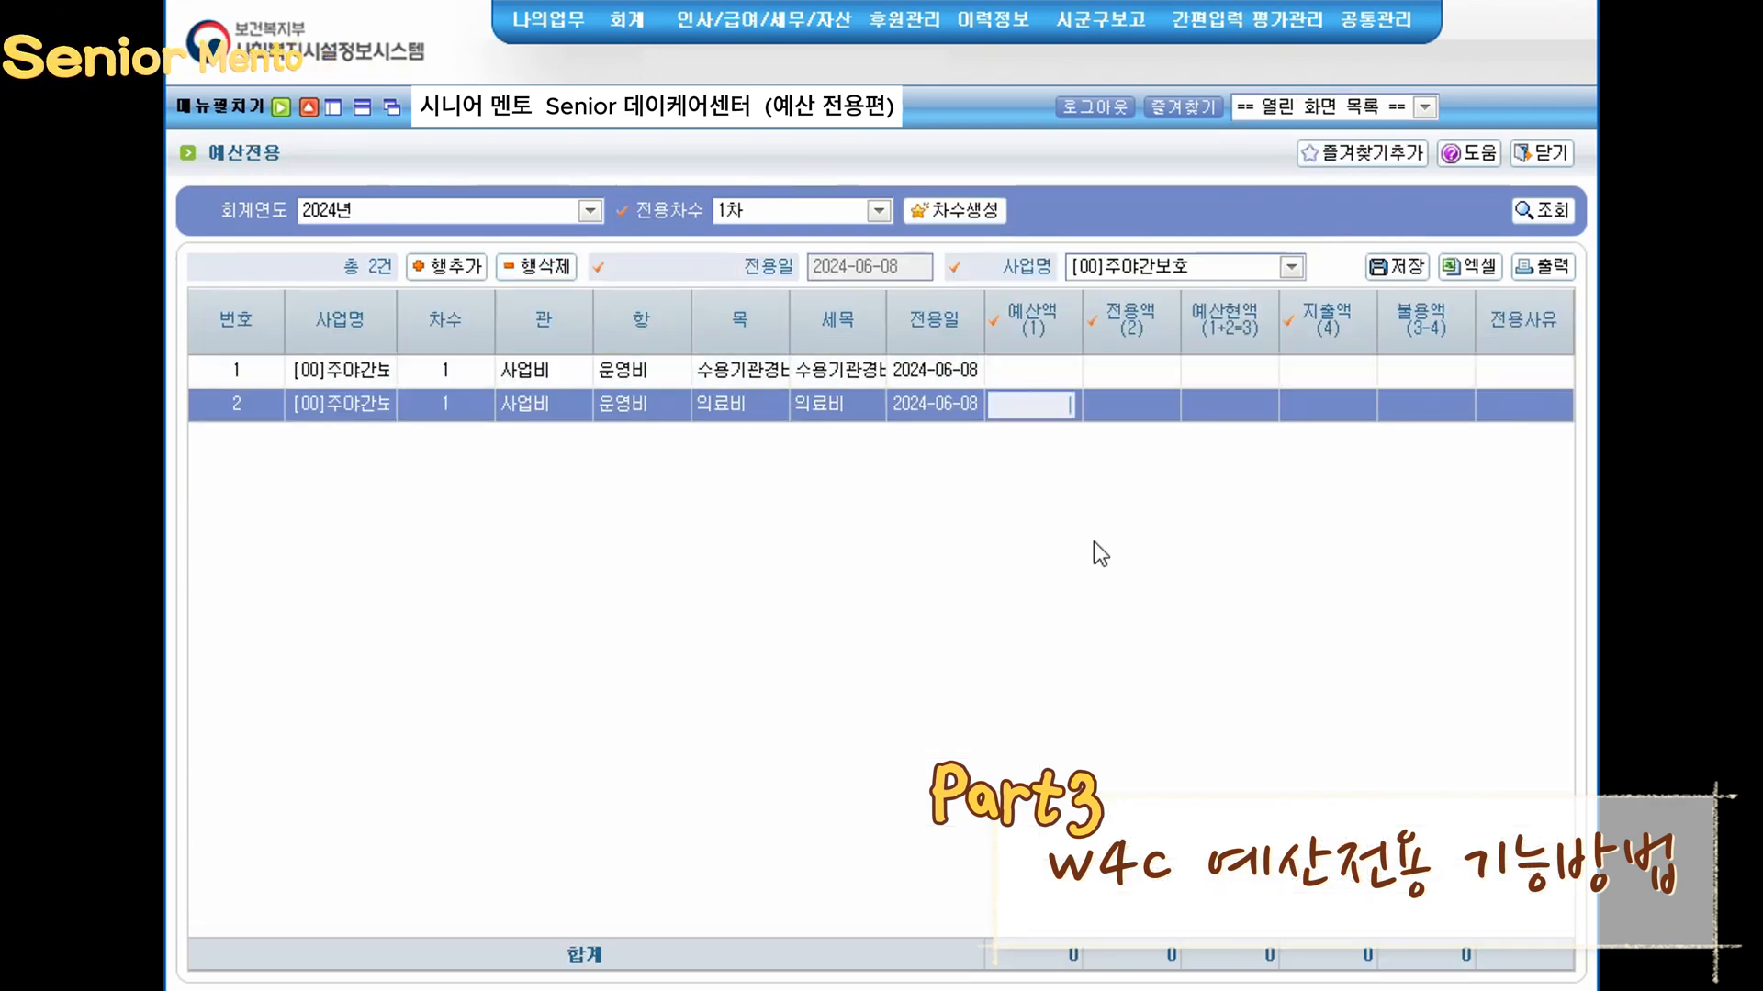
pyautogui.write('200,00')
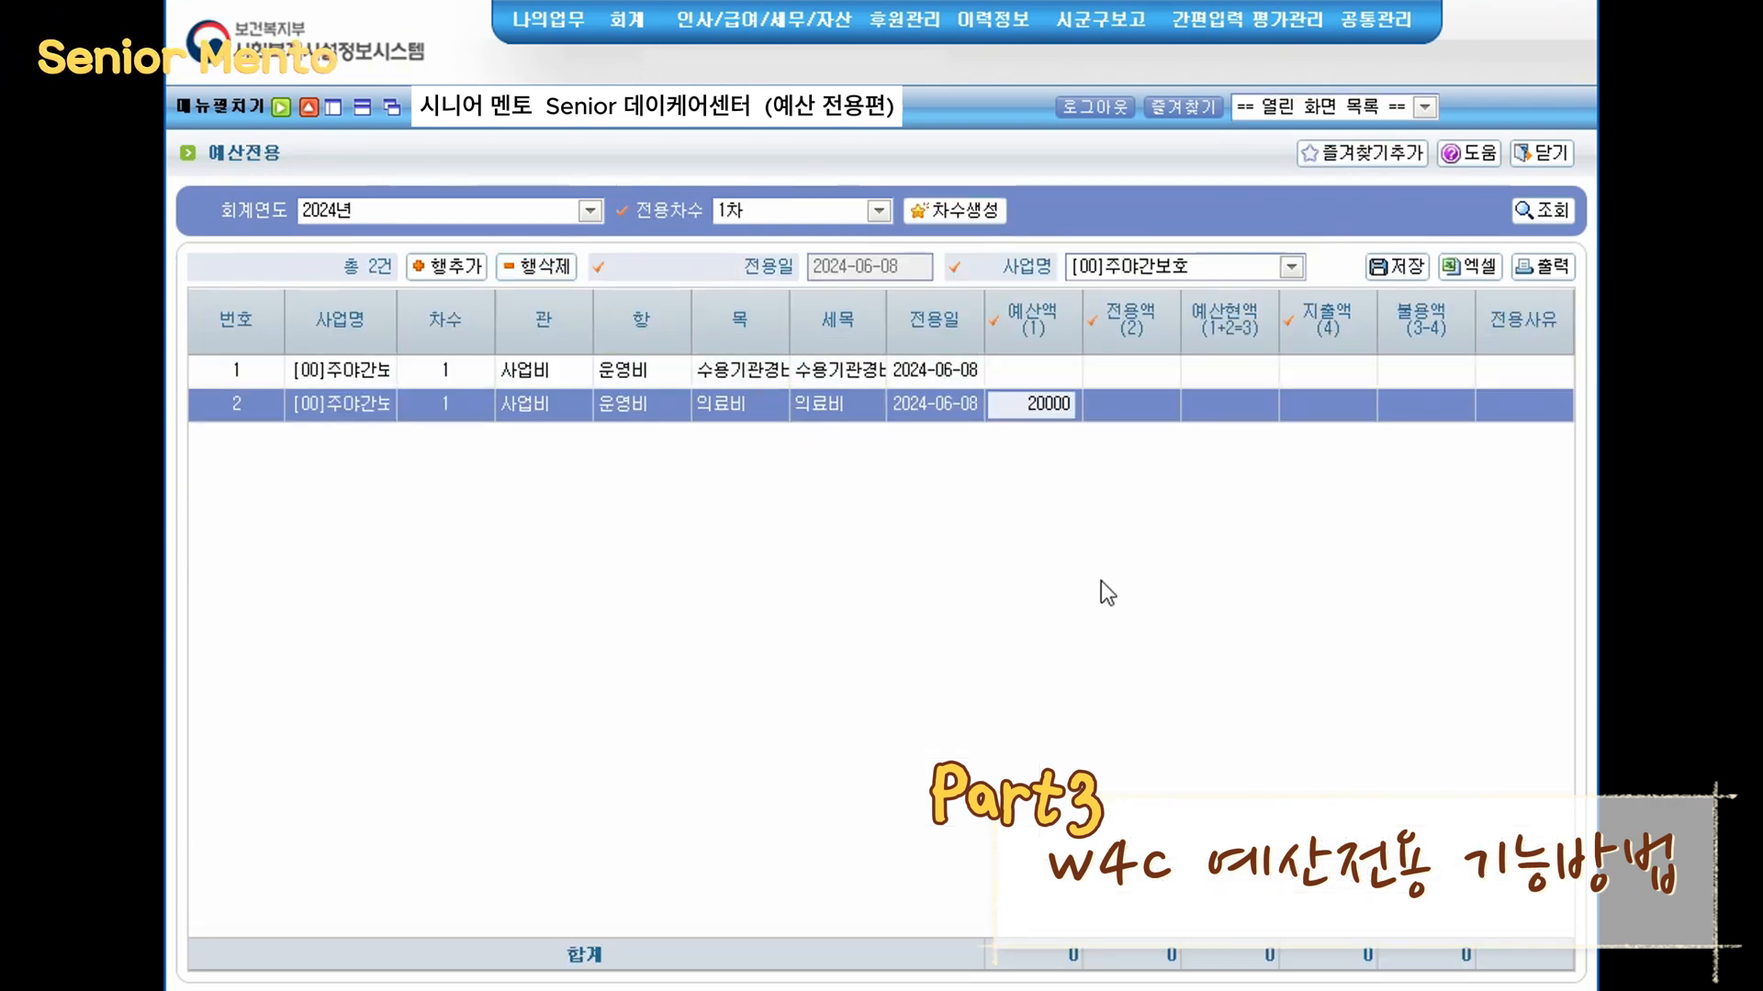
pyautogui.write('0')
pyautogui.press('Return')
# - Check the 수용기관경비 budget in the report and enter 1,200,000 as that transfer row's budget amount
pyautogui.click(1424, 106)
pyautogui.click(1303, 199)
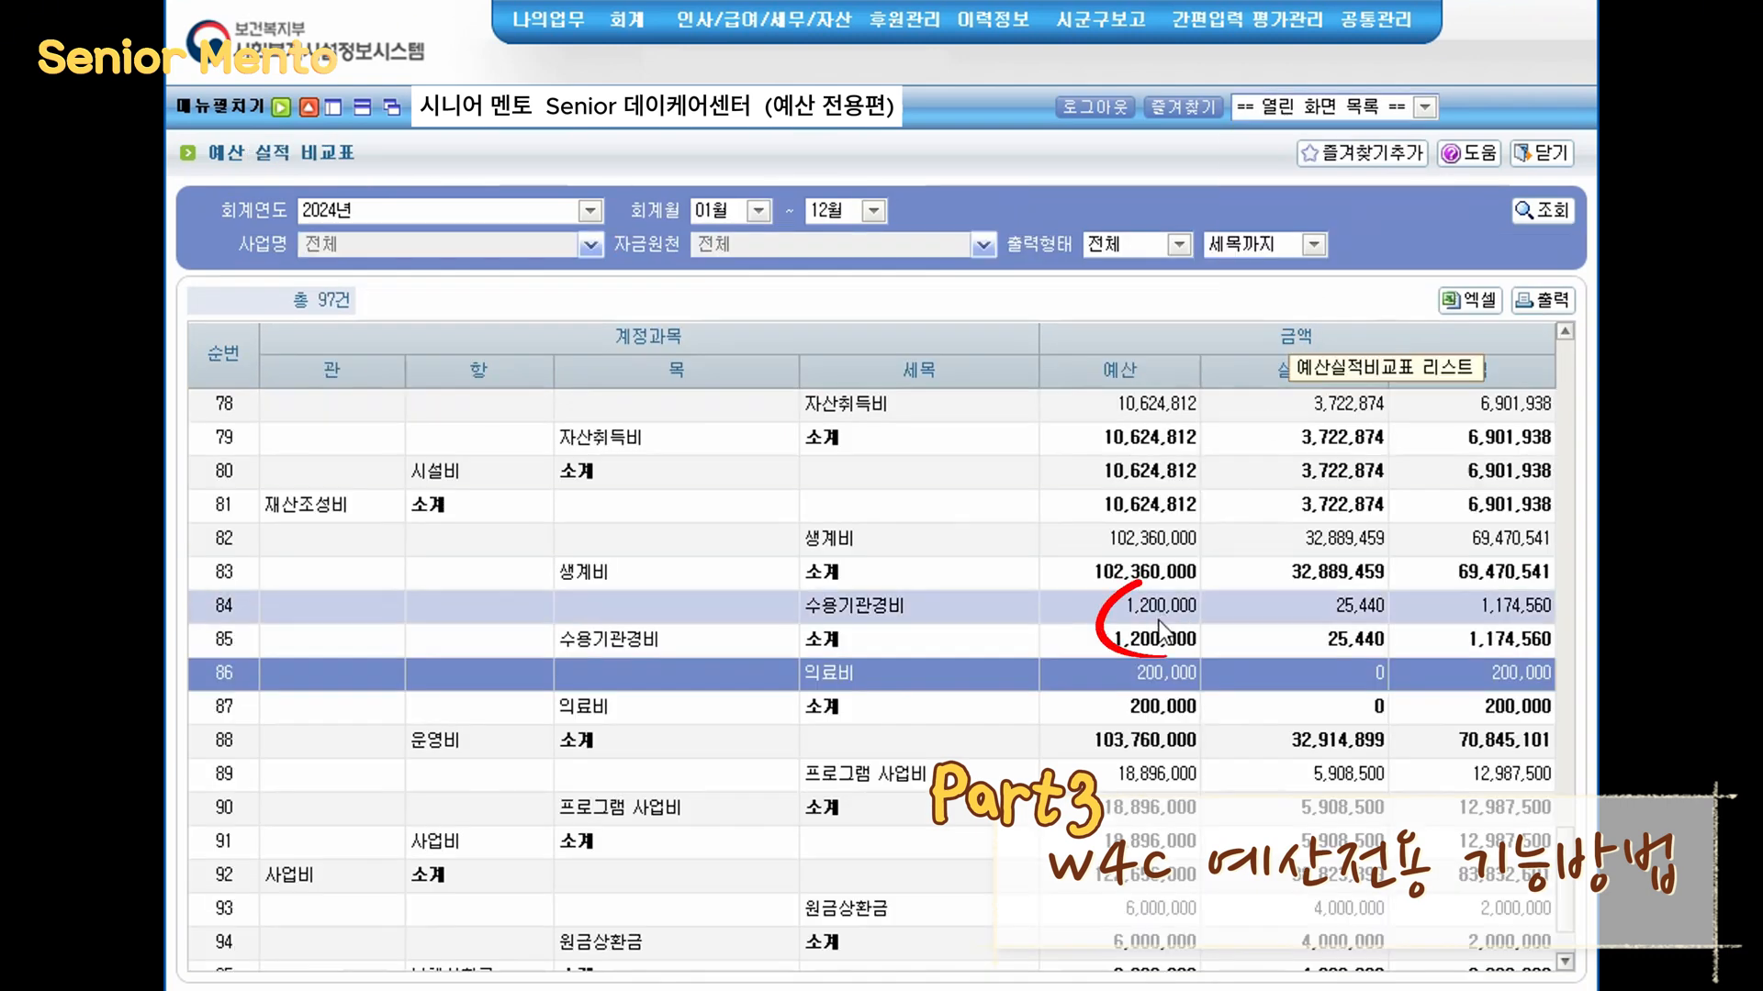
pyautogui.click(1285, 106)
pyautogui.click(1271, 229)
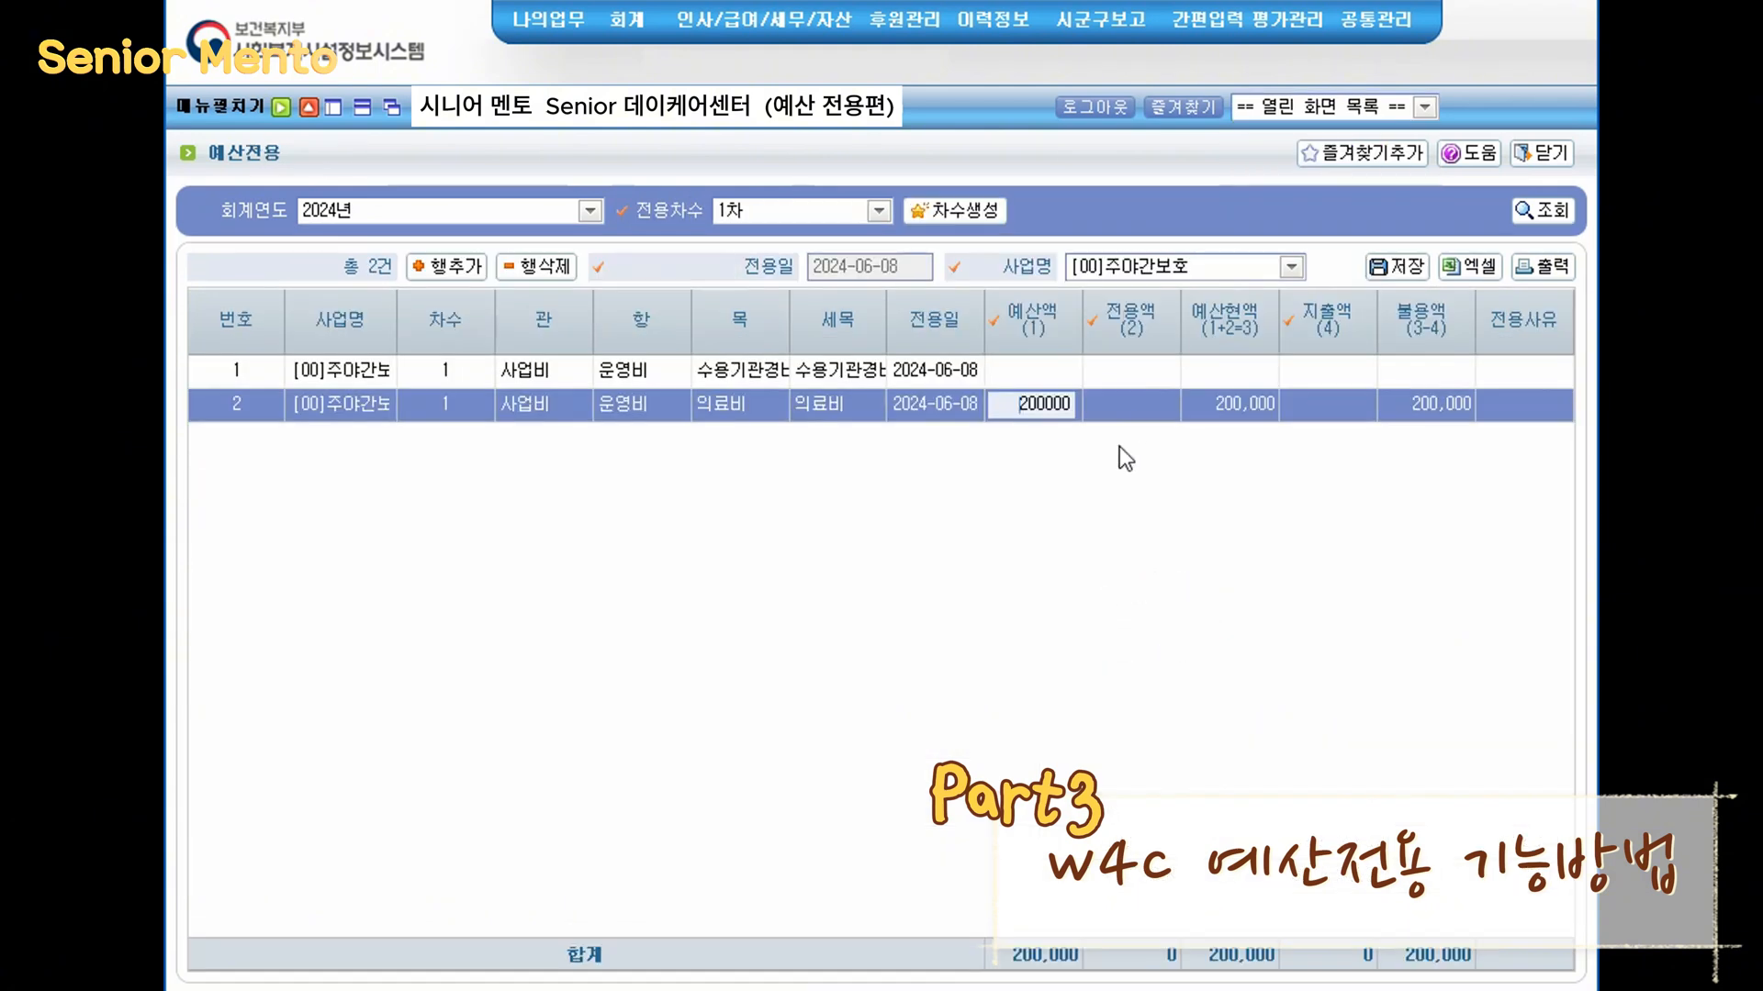
pyautogui.click(1065, 367)
pyautogui.write('1,200,000')
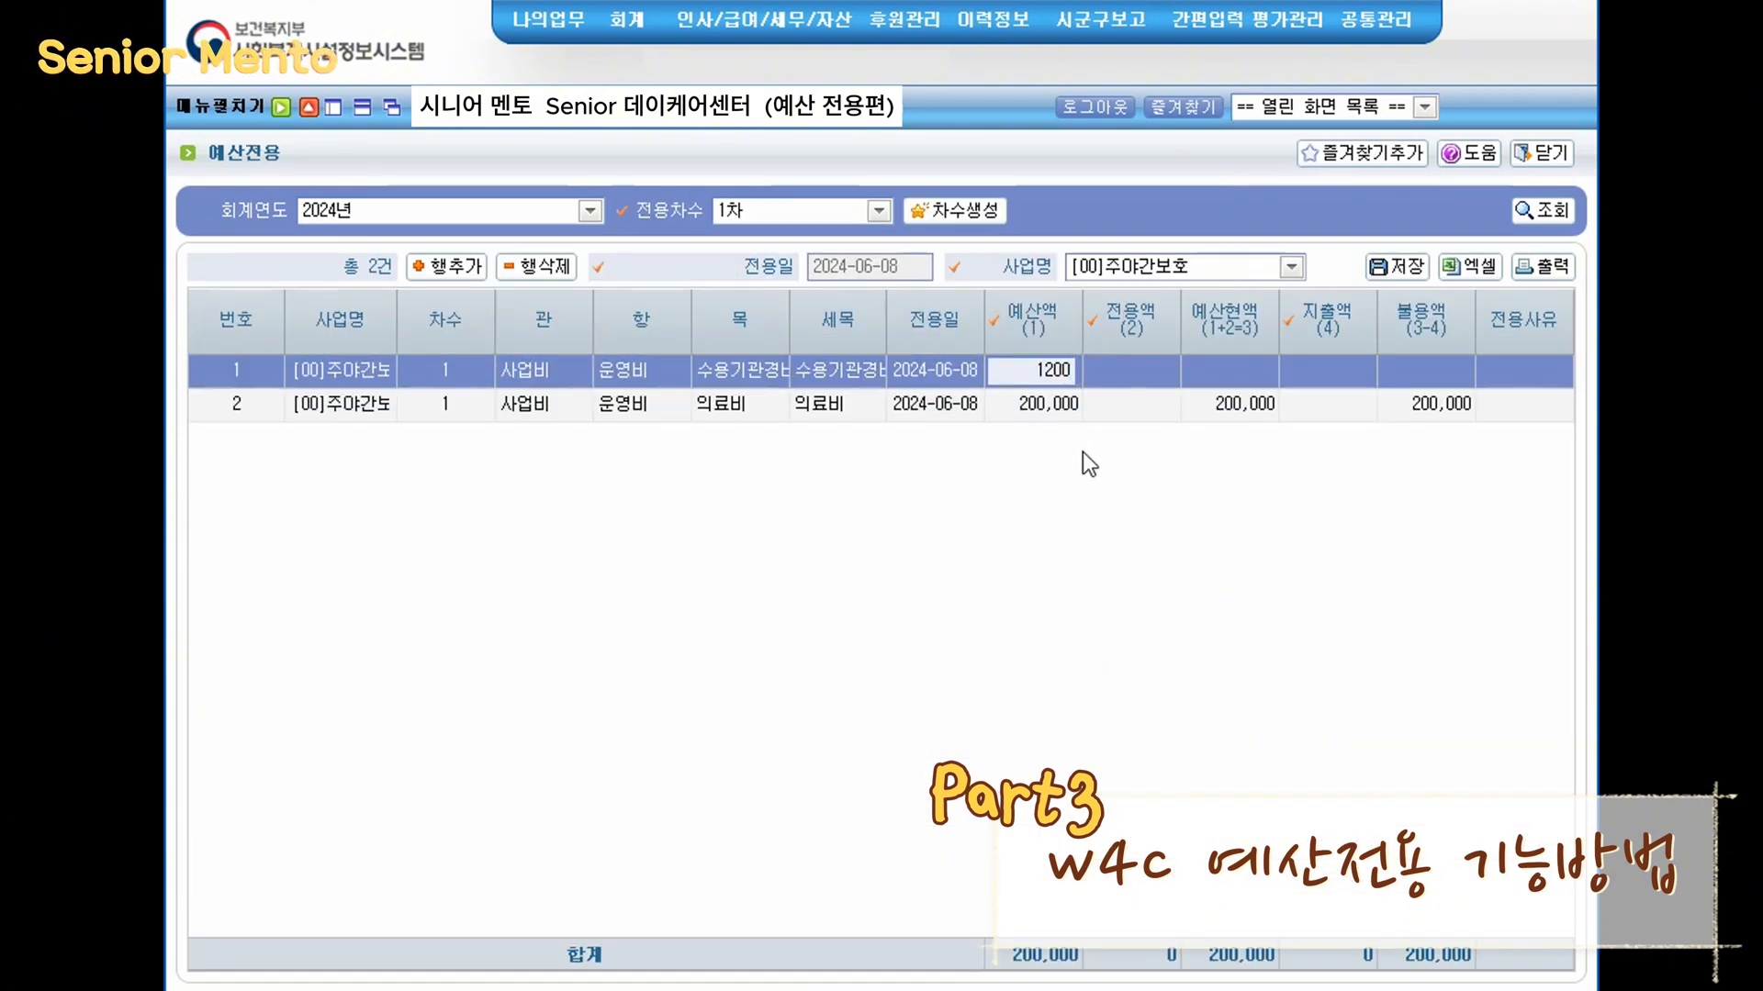
pyautogui.press('Return')
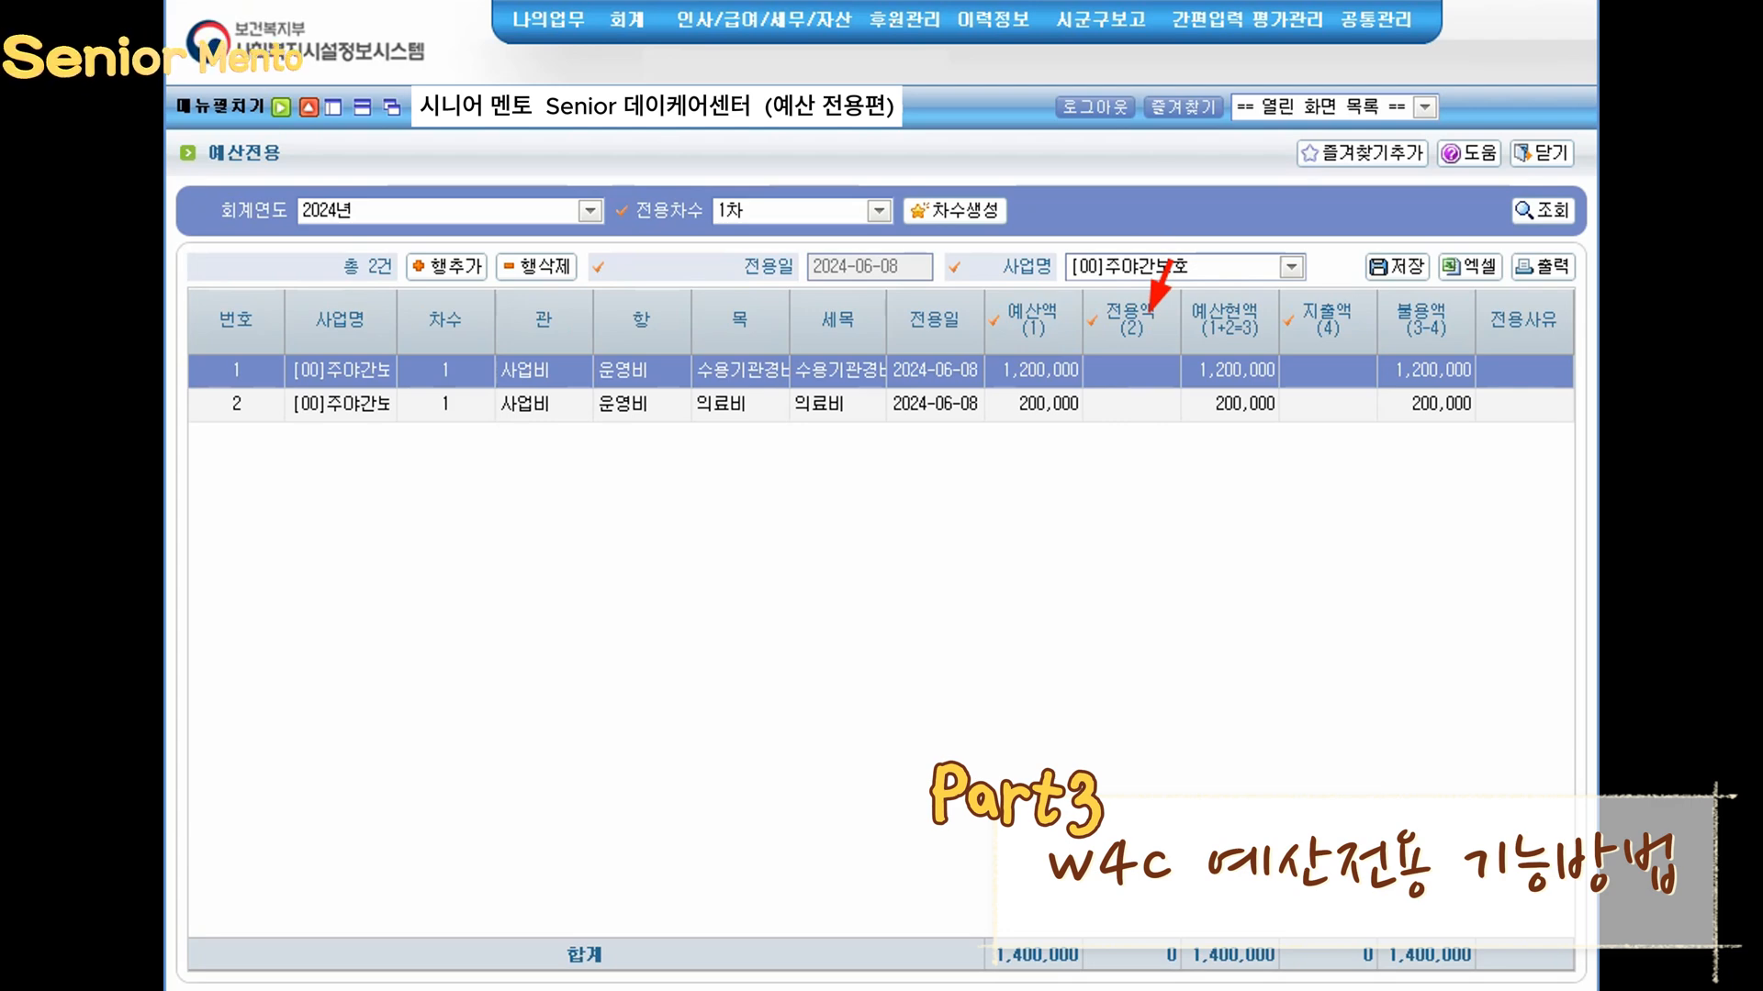
# - Transfer 200,000 from 의료비 to 수용기관경비 by entering -200,000 and 200,000 as the rows' transfer amounts (전용액)
pyautogui.click(1127, 406)
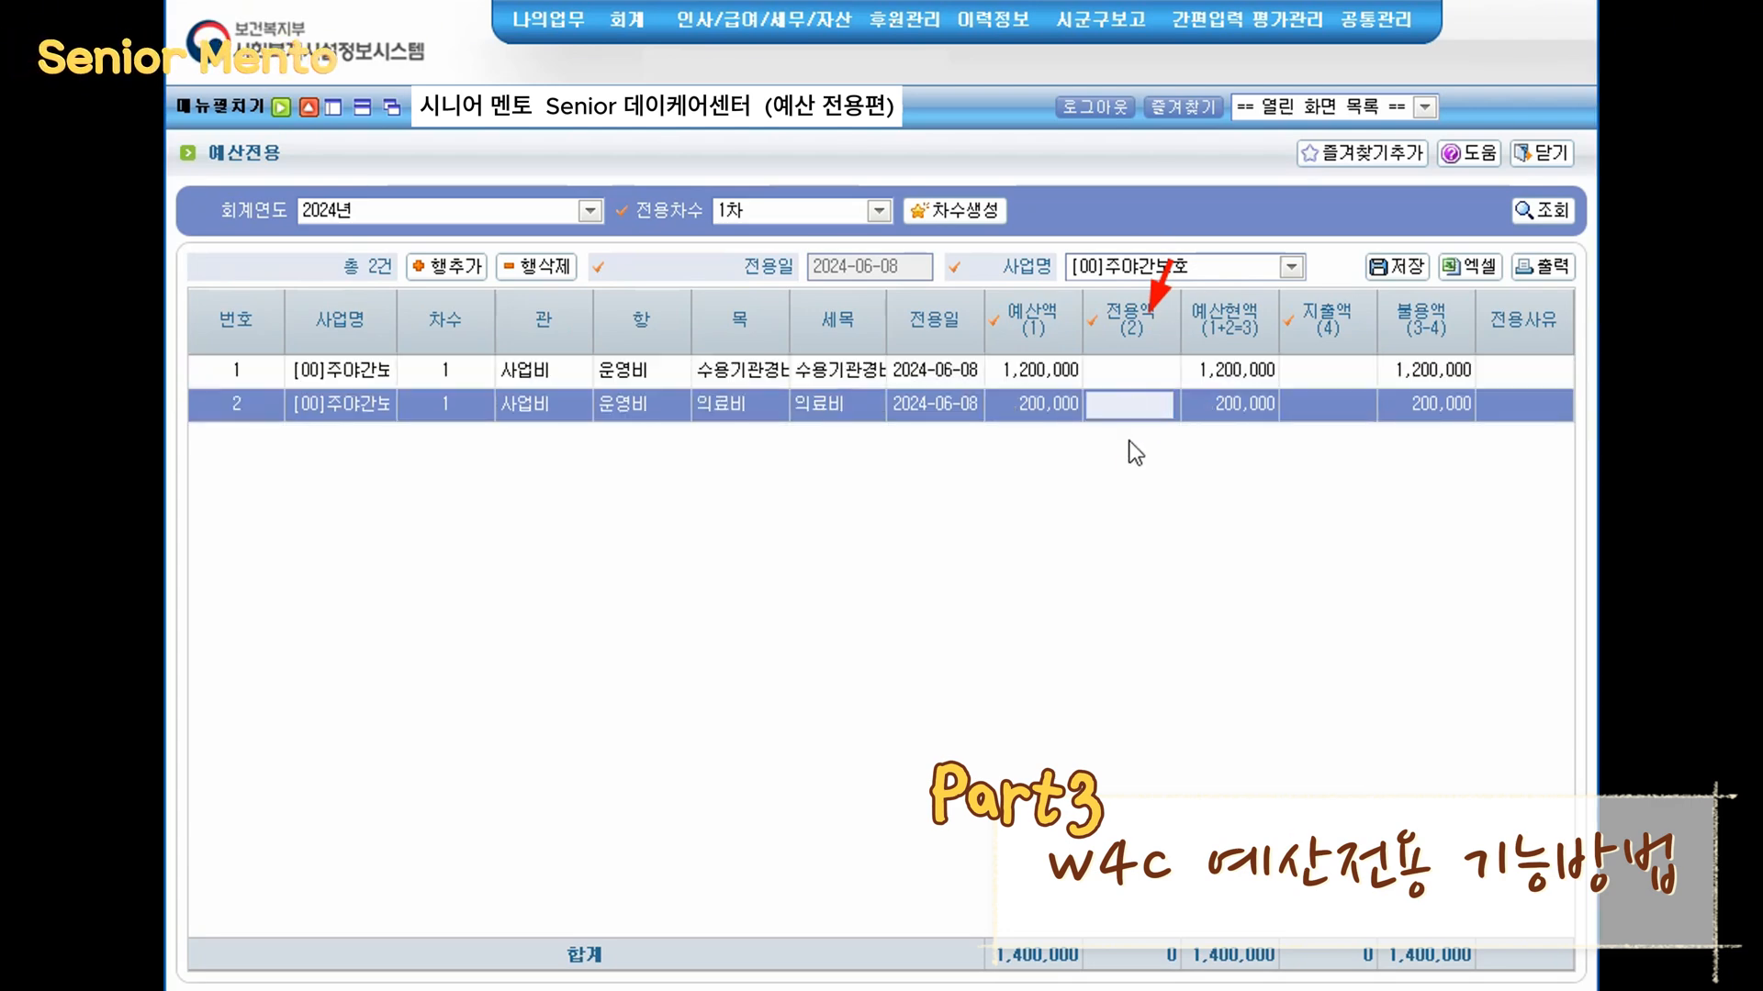
pyautogui.write('-200000')
pyautogui.press('Return')
pyautogui.click(1148, 372)
pyautogui.write('200,000')
pyautogui.press('Return')
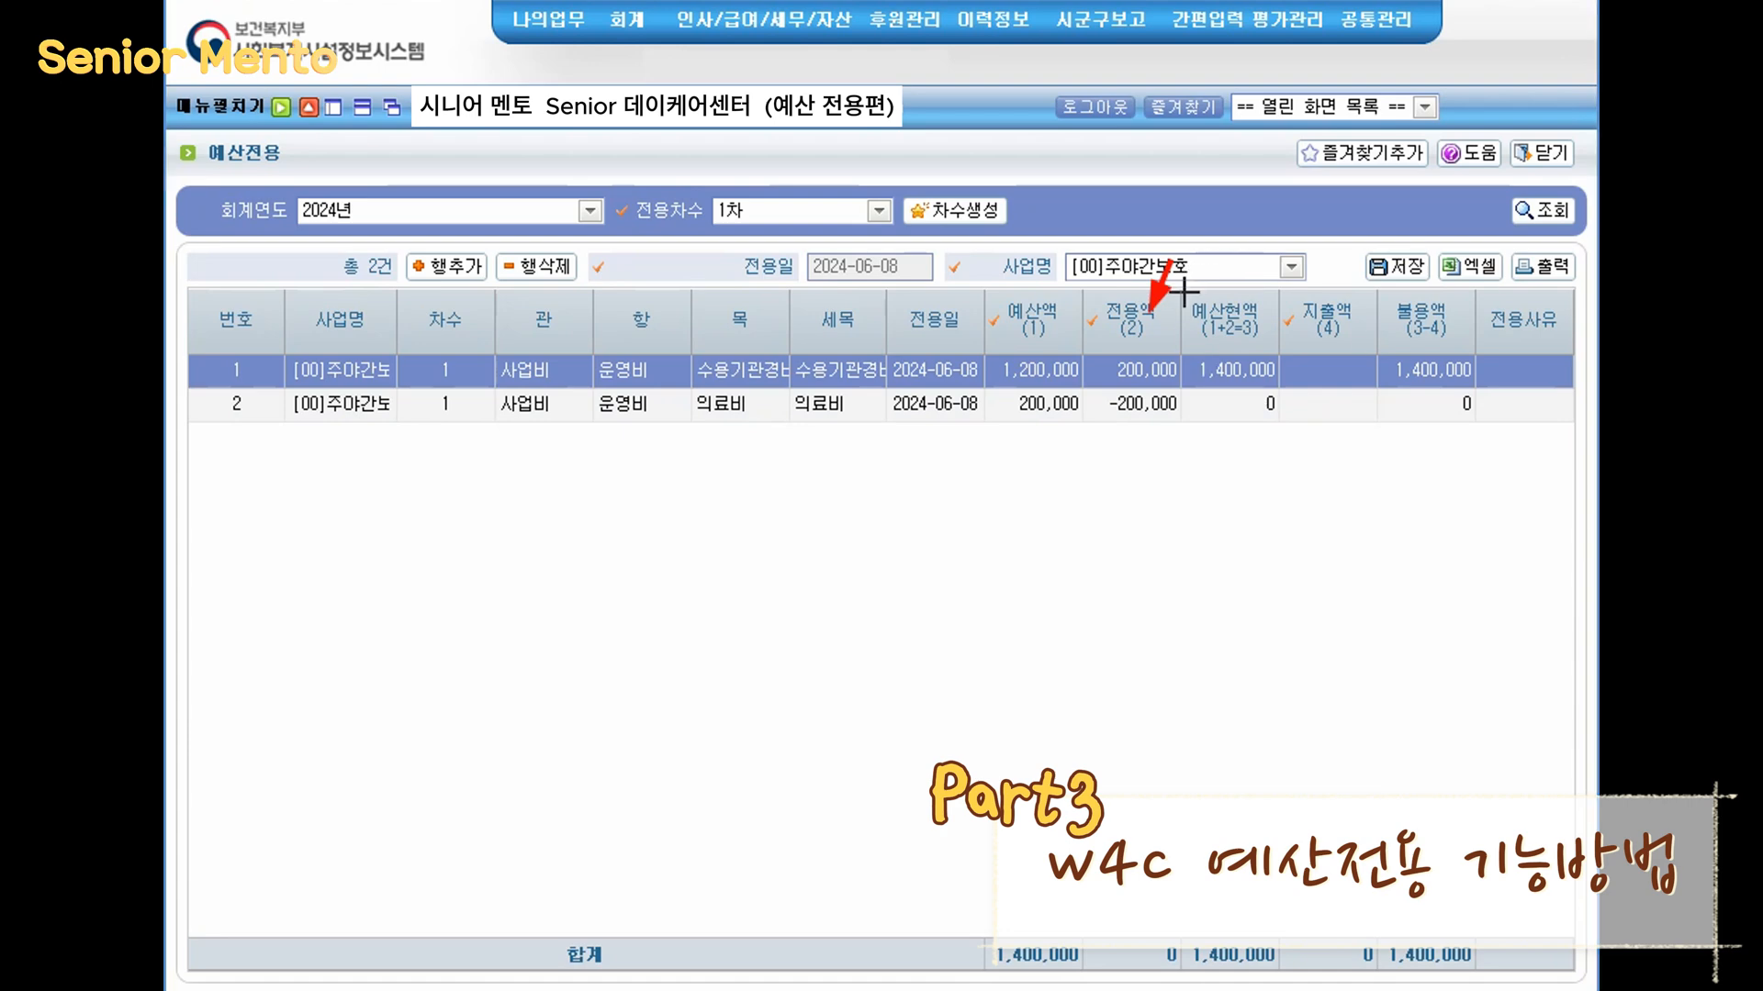
# - Check actual spending in the report and enter expenditures (지출액) of 25,440 for 수용기관경비 and 0 for 의료비
pyautogui.moveTo(1181, 287)
pyautogui.mouseDown()
pyautogui.moveTo(1216, 384)
pyautogui.moveTo(1284, 425)
pyautogui.mouseUp()
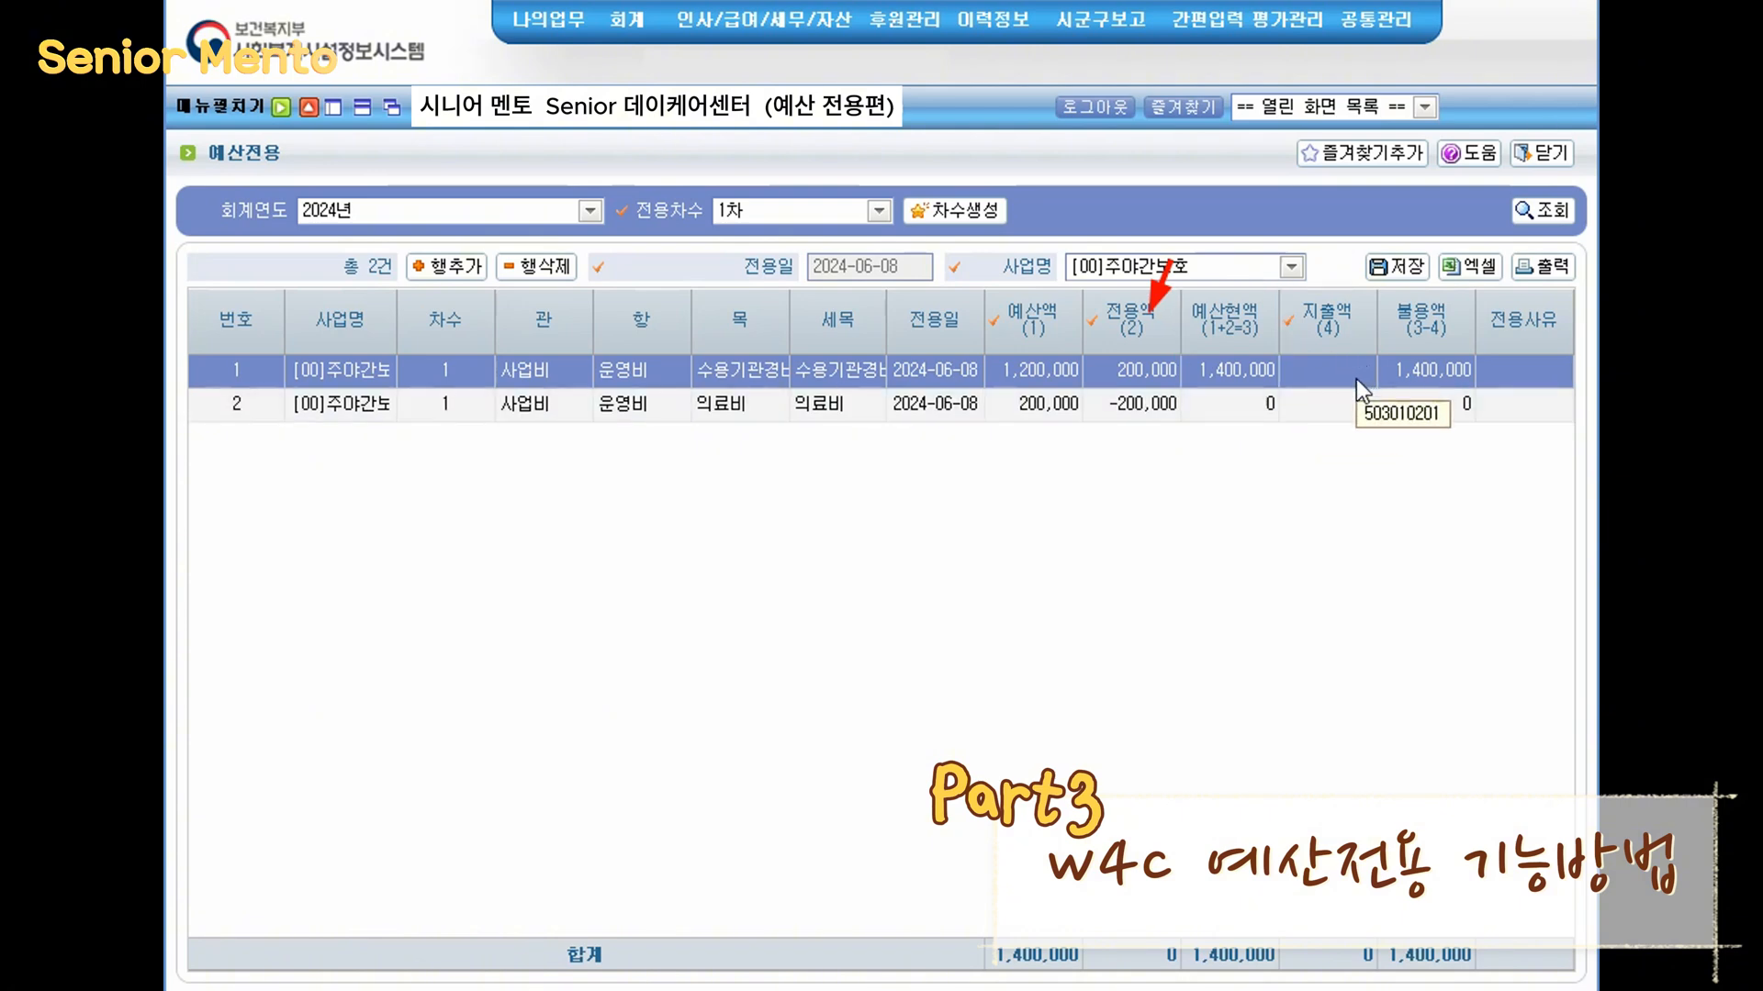
pyautogui.click(1322, 106)
pyautogui.click(1295, 201)
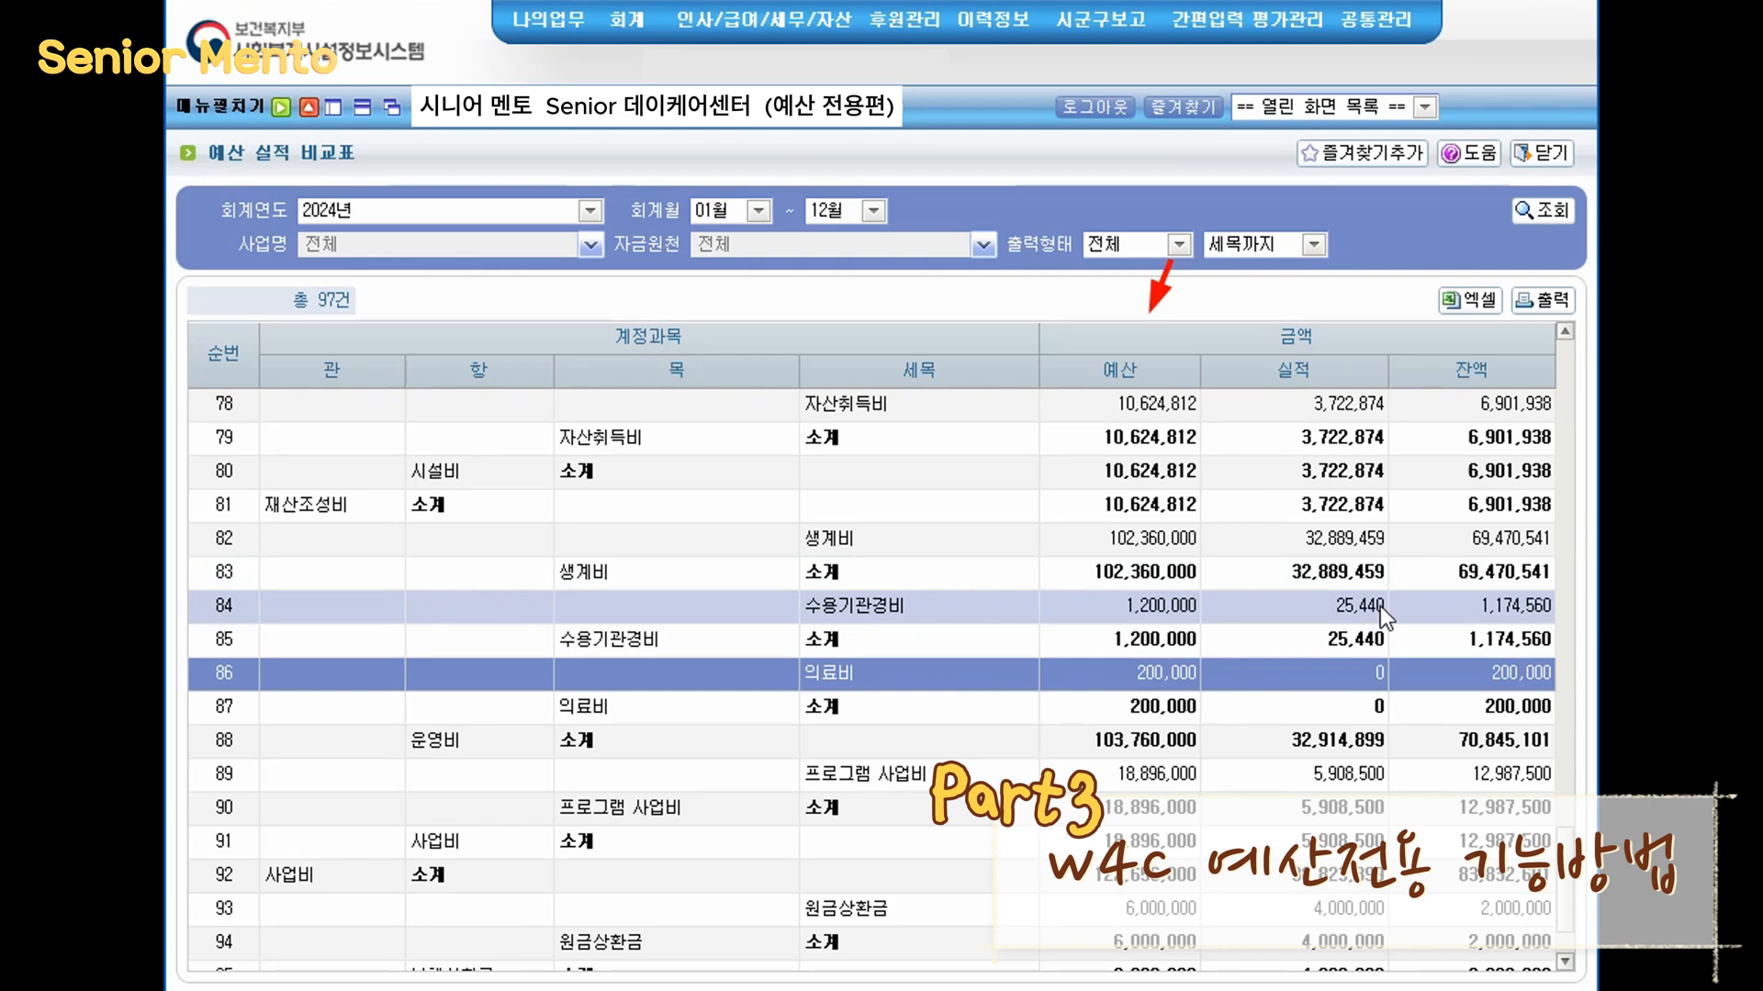
pyautogui.click(1365, 110)
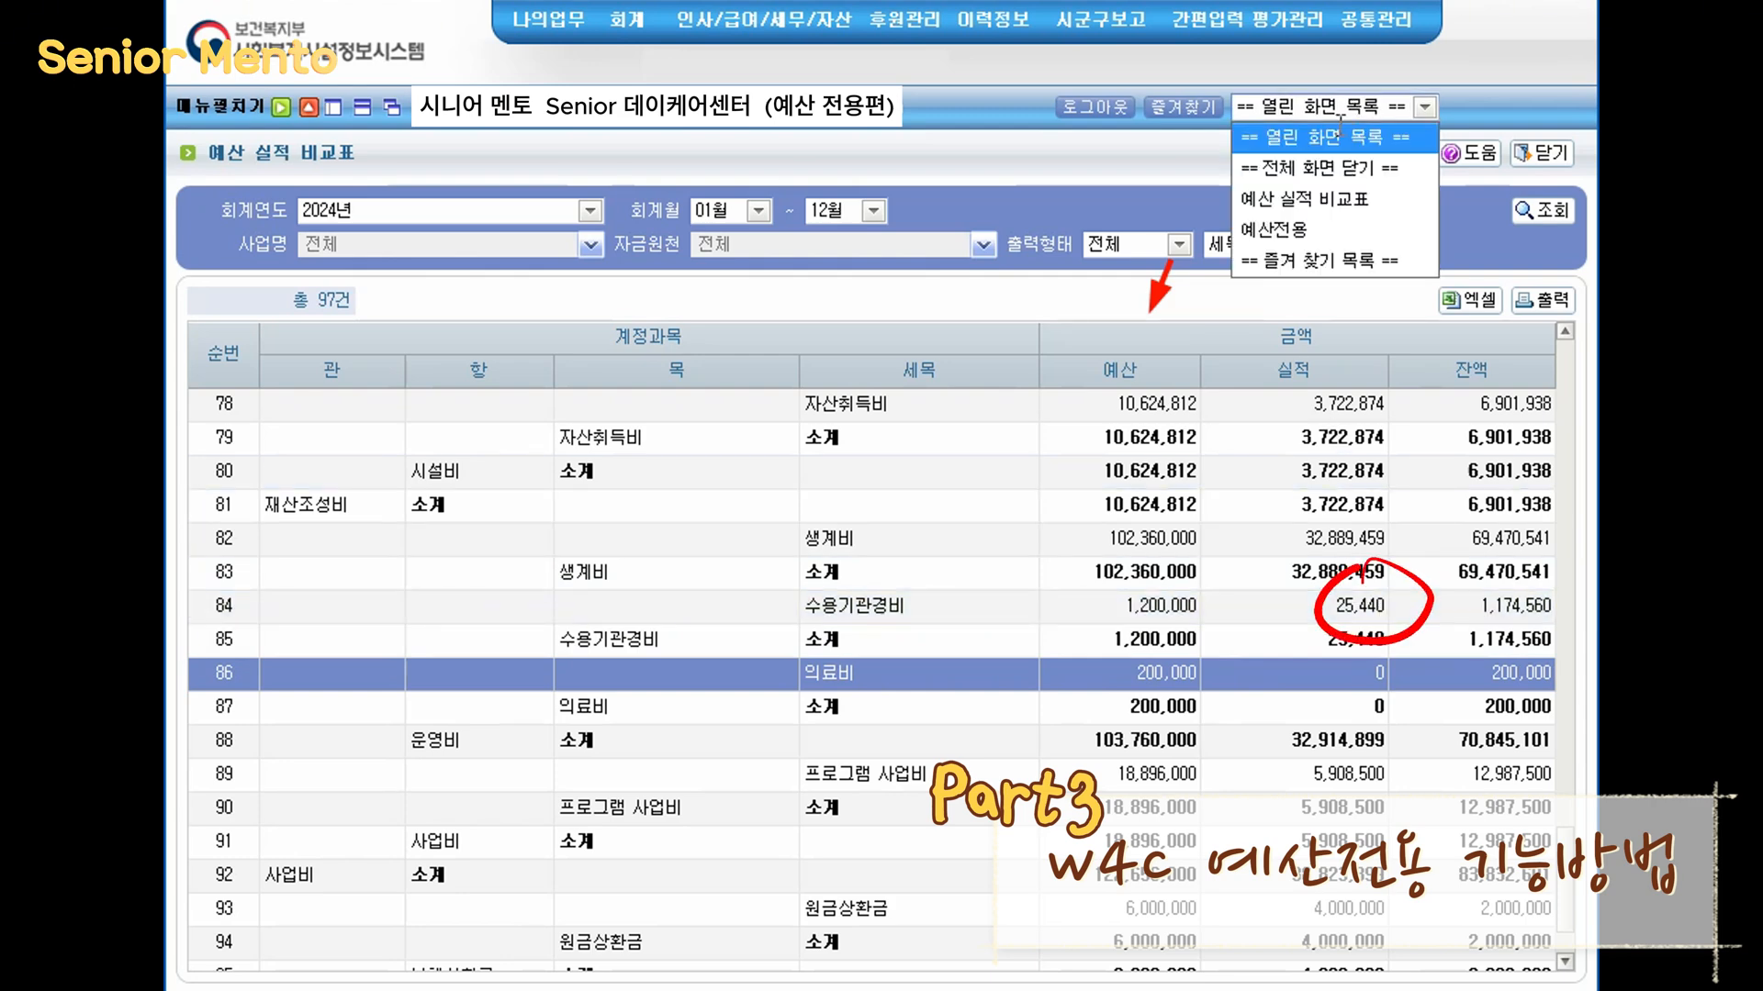
pyautogui.click(1336, 230)
pyautogui.click(1334, 367)
pyautogui.write('25,440')
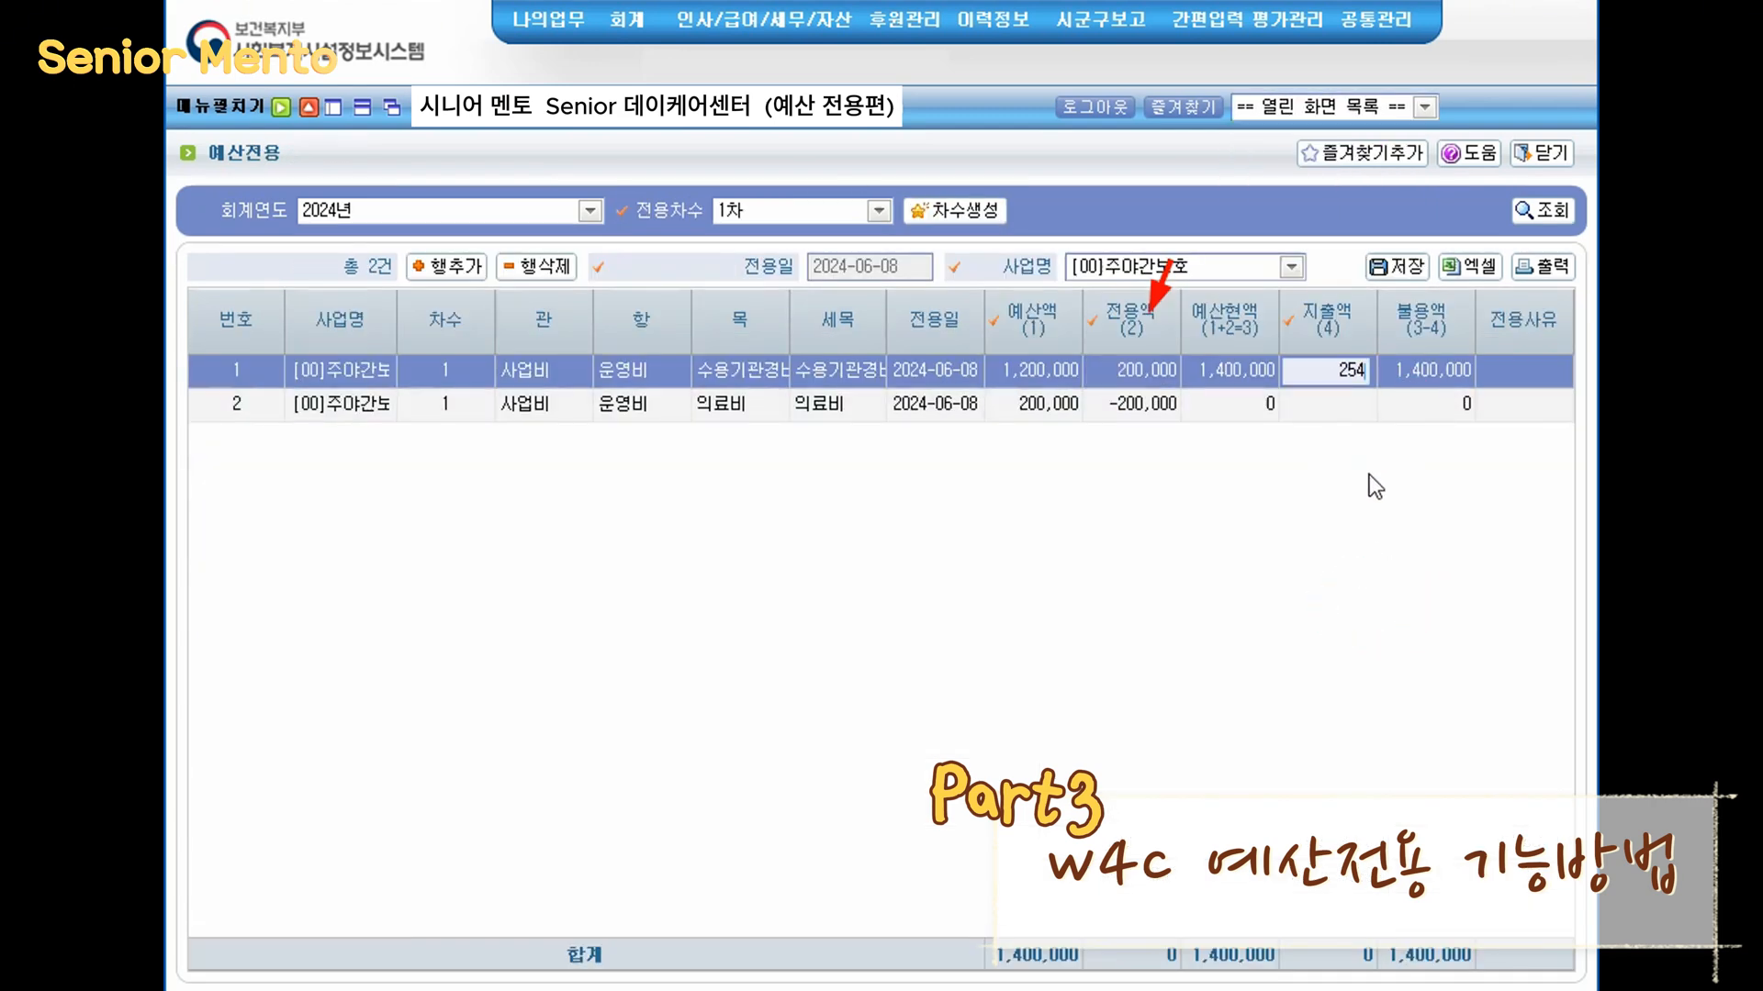
pyautogui.press('Return')
pyautogui.write('0')
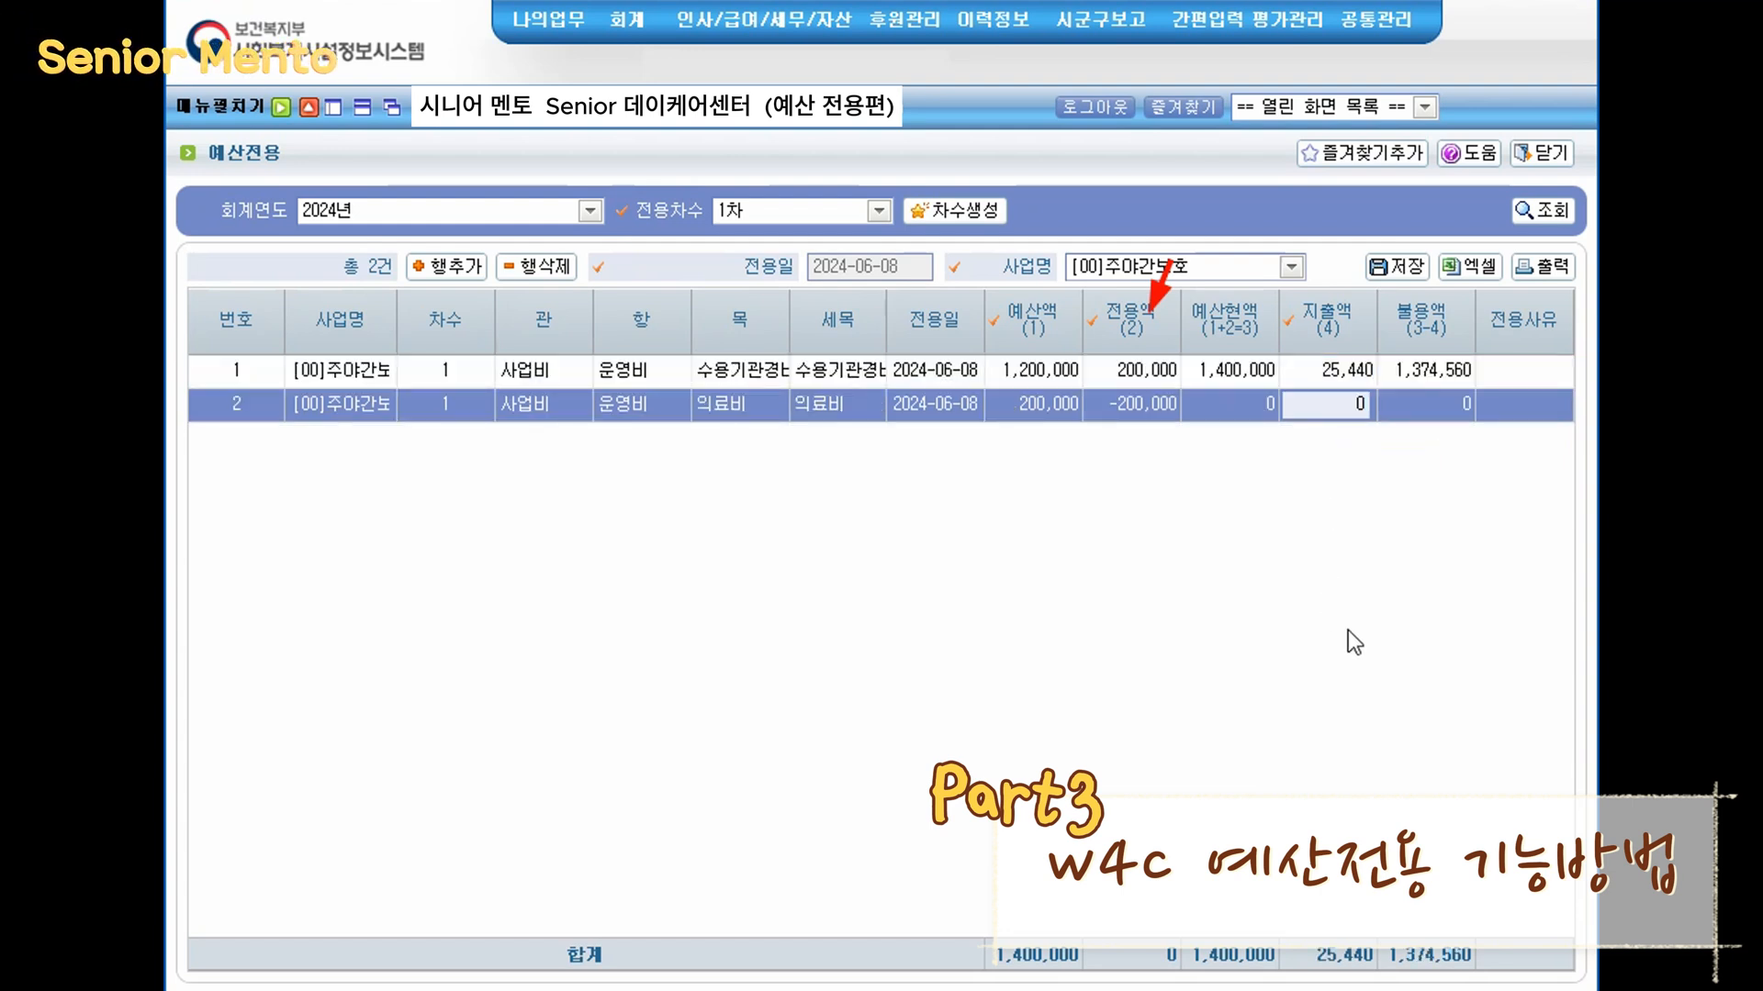
pyautogui.press('Return')
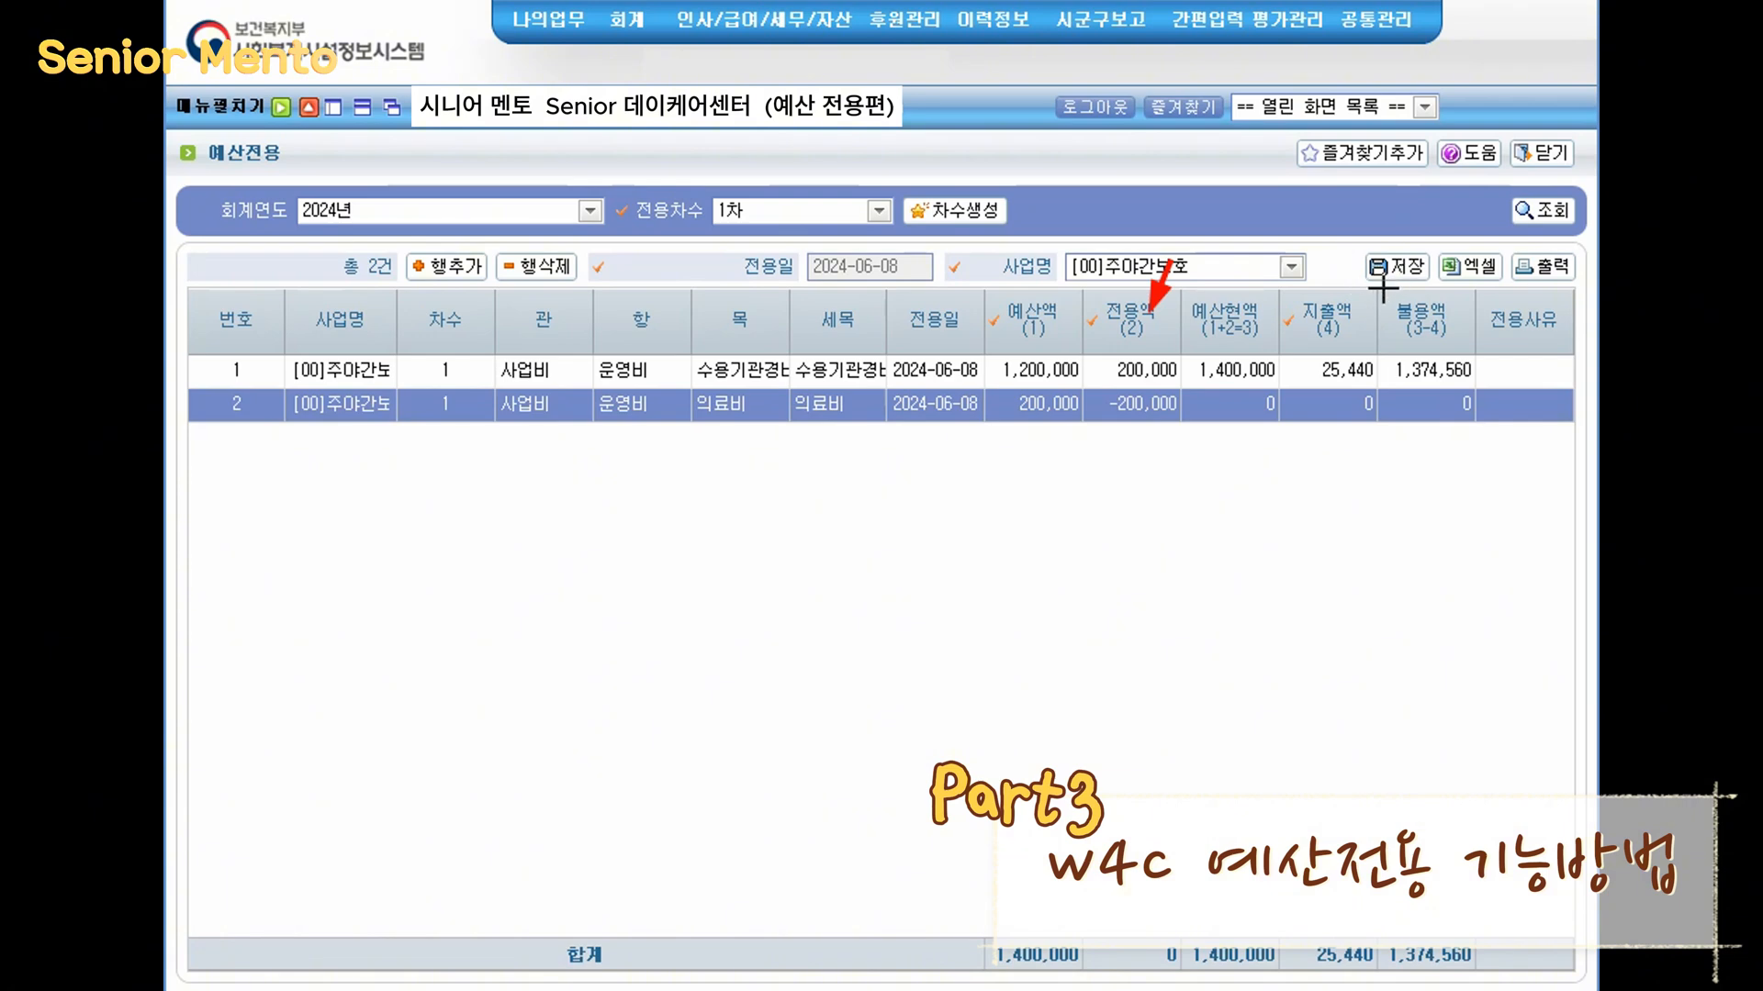
# - Save the budget transfer with both rows
pyautogui.moveTo(1378, 289)
pyautogui.mouseDown()
pyautogui.moveTo(1406, 378)
pyautogui.moveTo(1476, 424)
pyautogui.mouseUp()
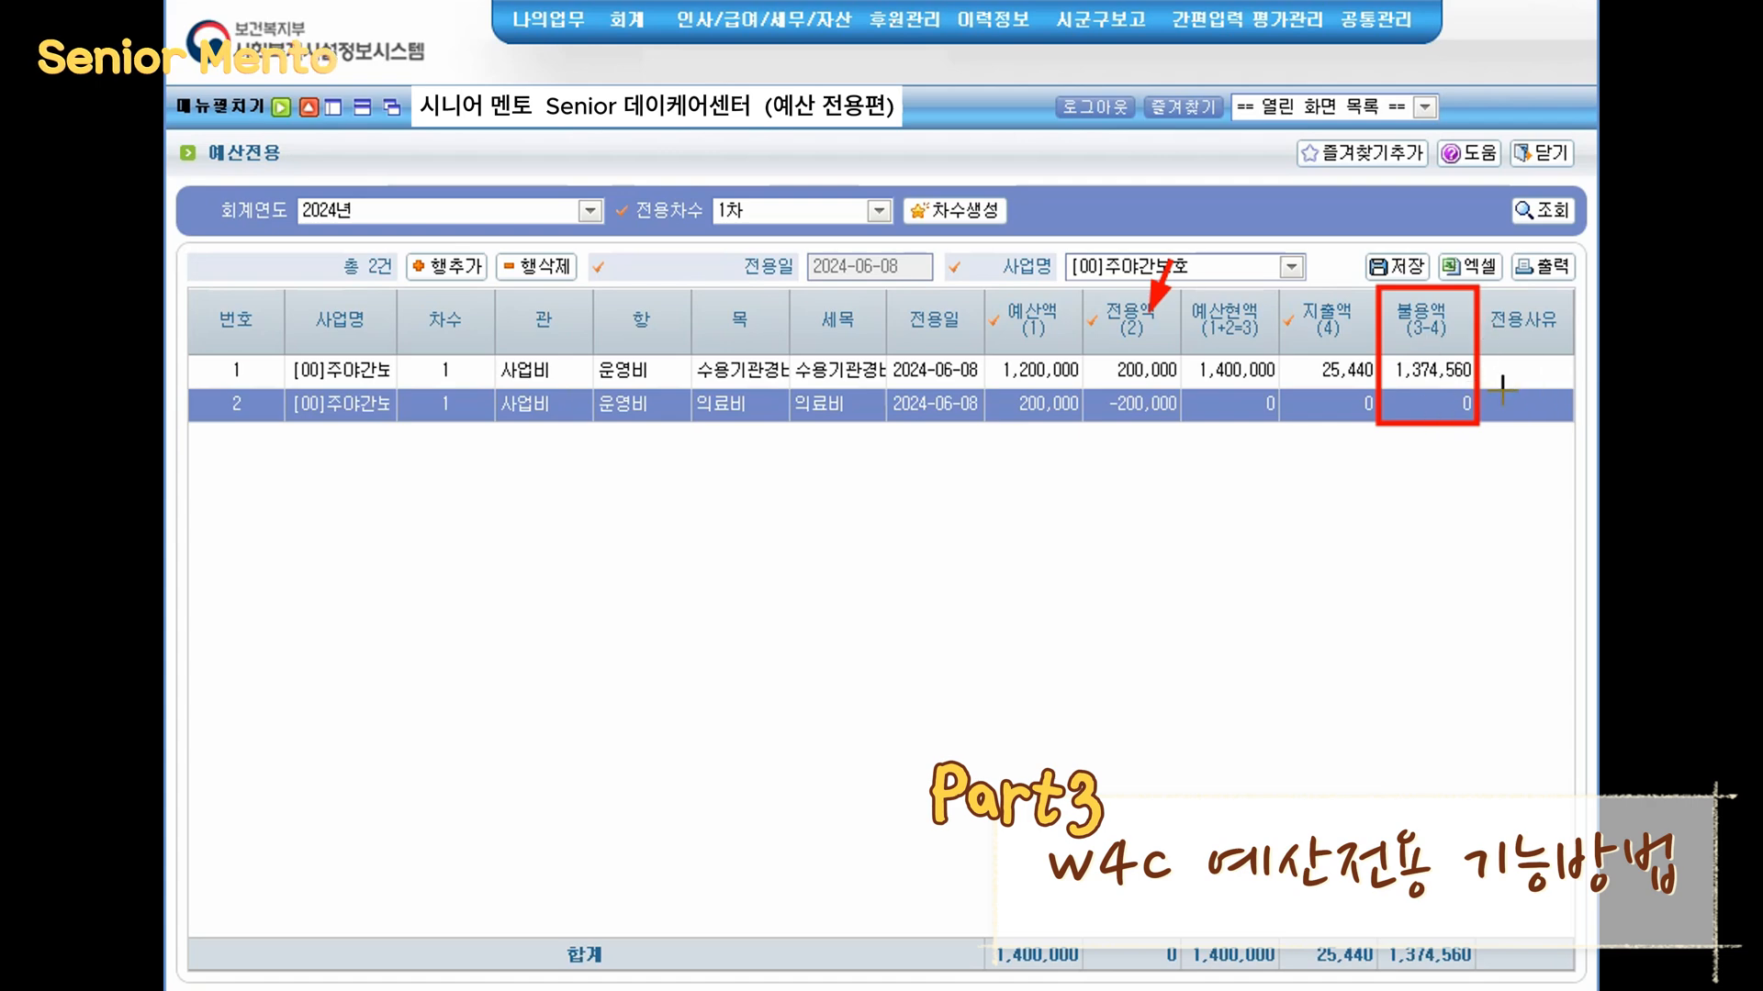
pyautogui.press('Escape')
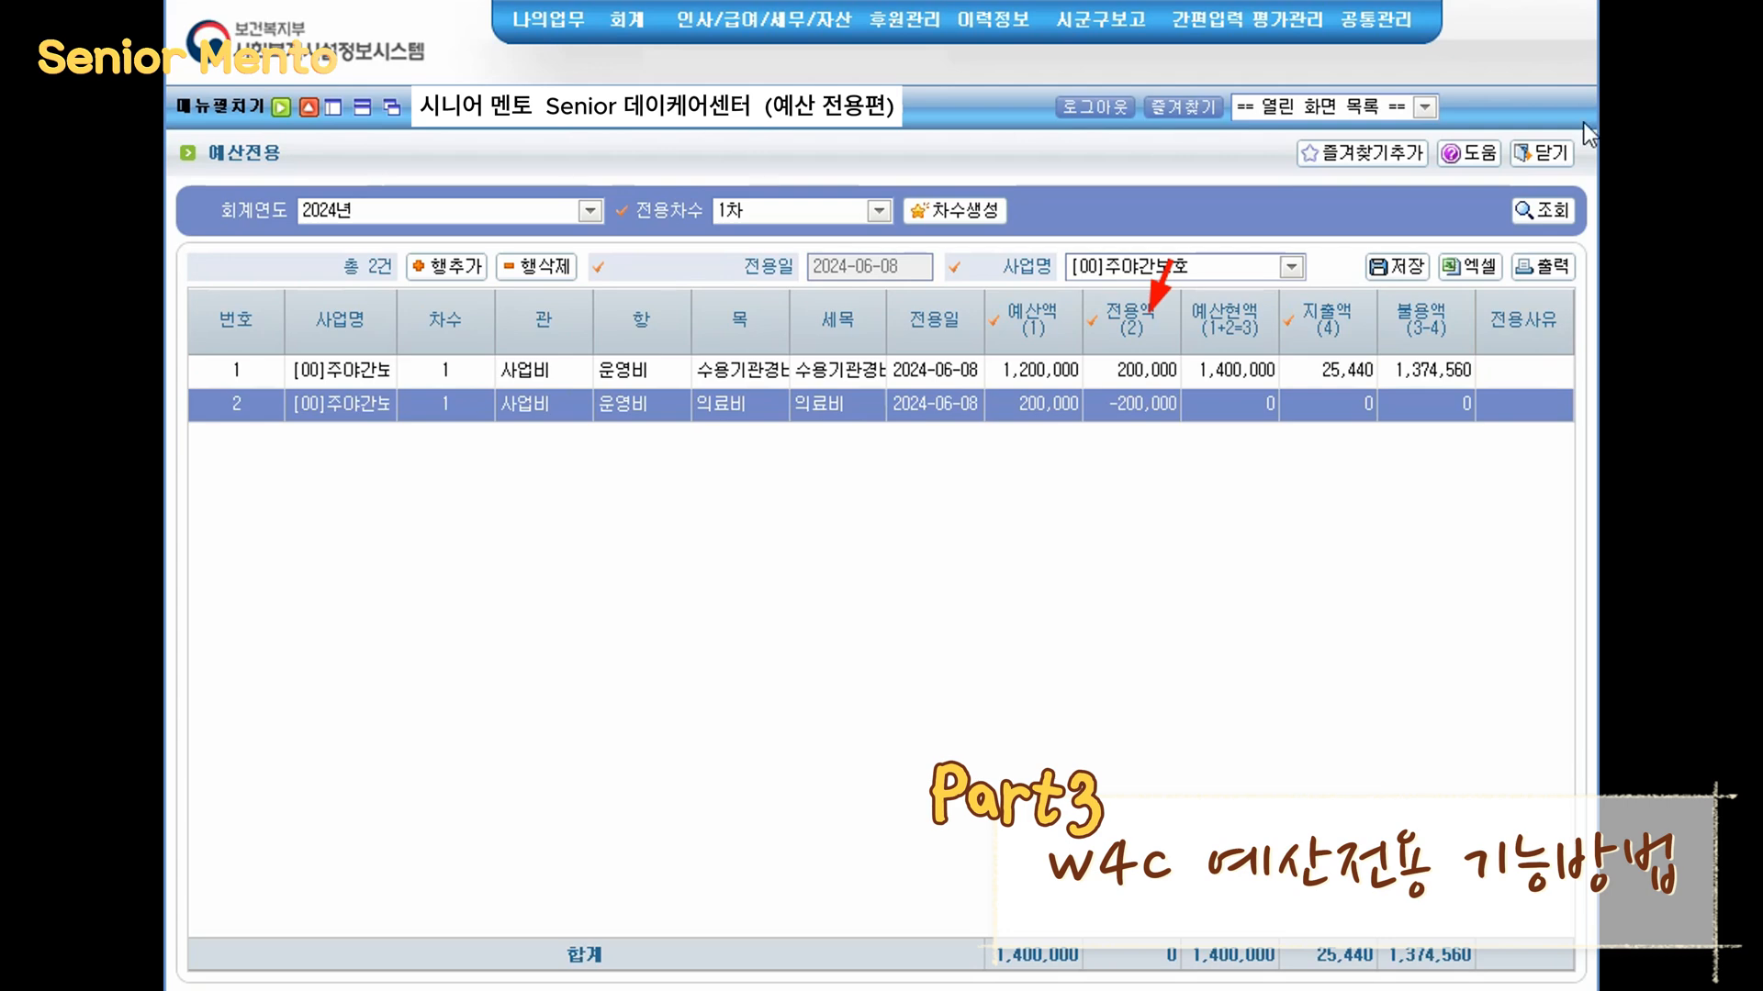
pyautogui.click(1523, 375)
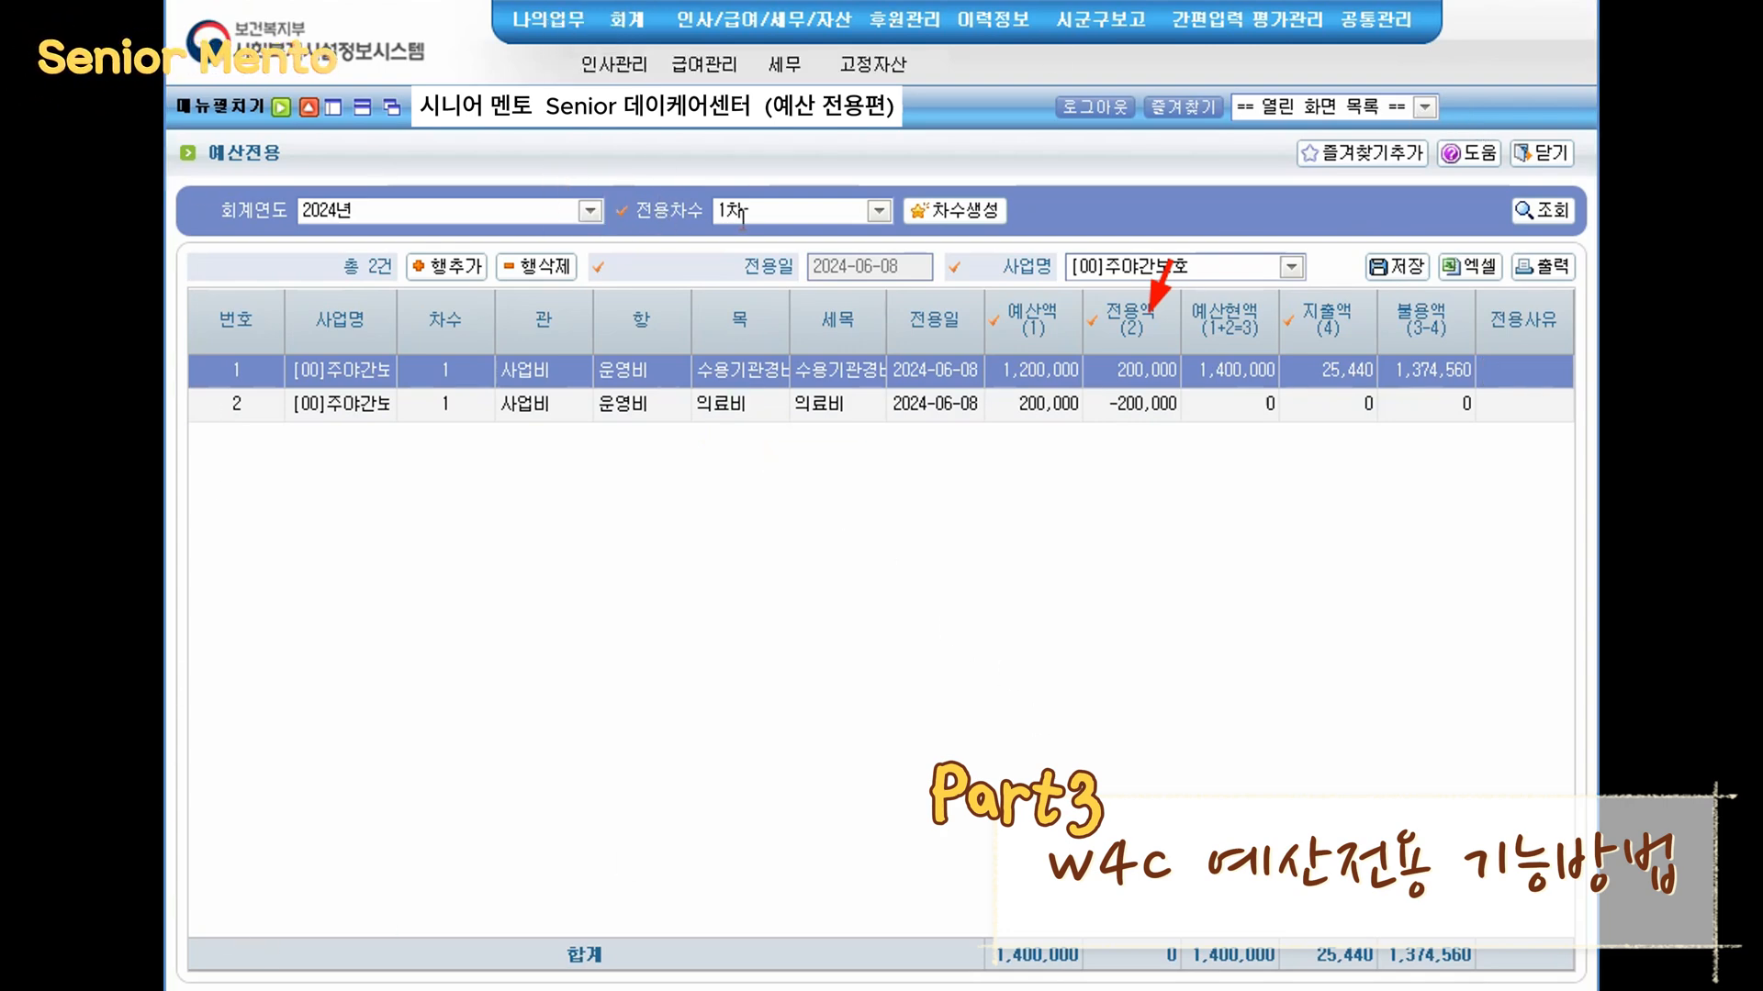
pyautogui.click(1142, 526)
pyautogui.moveTo(194, 286)
pyautogui.mouseDown()
pyautogui.moveTo(1524, 537)
pyautogui.moveTo(1575, 436)
pyautogui.mouseUp()
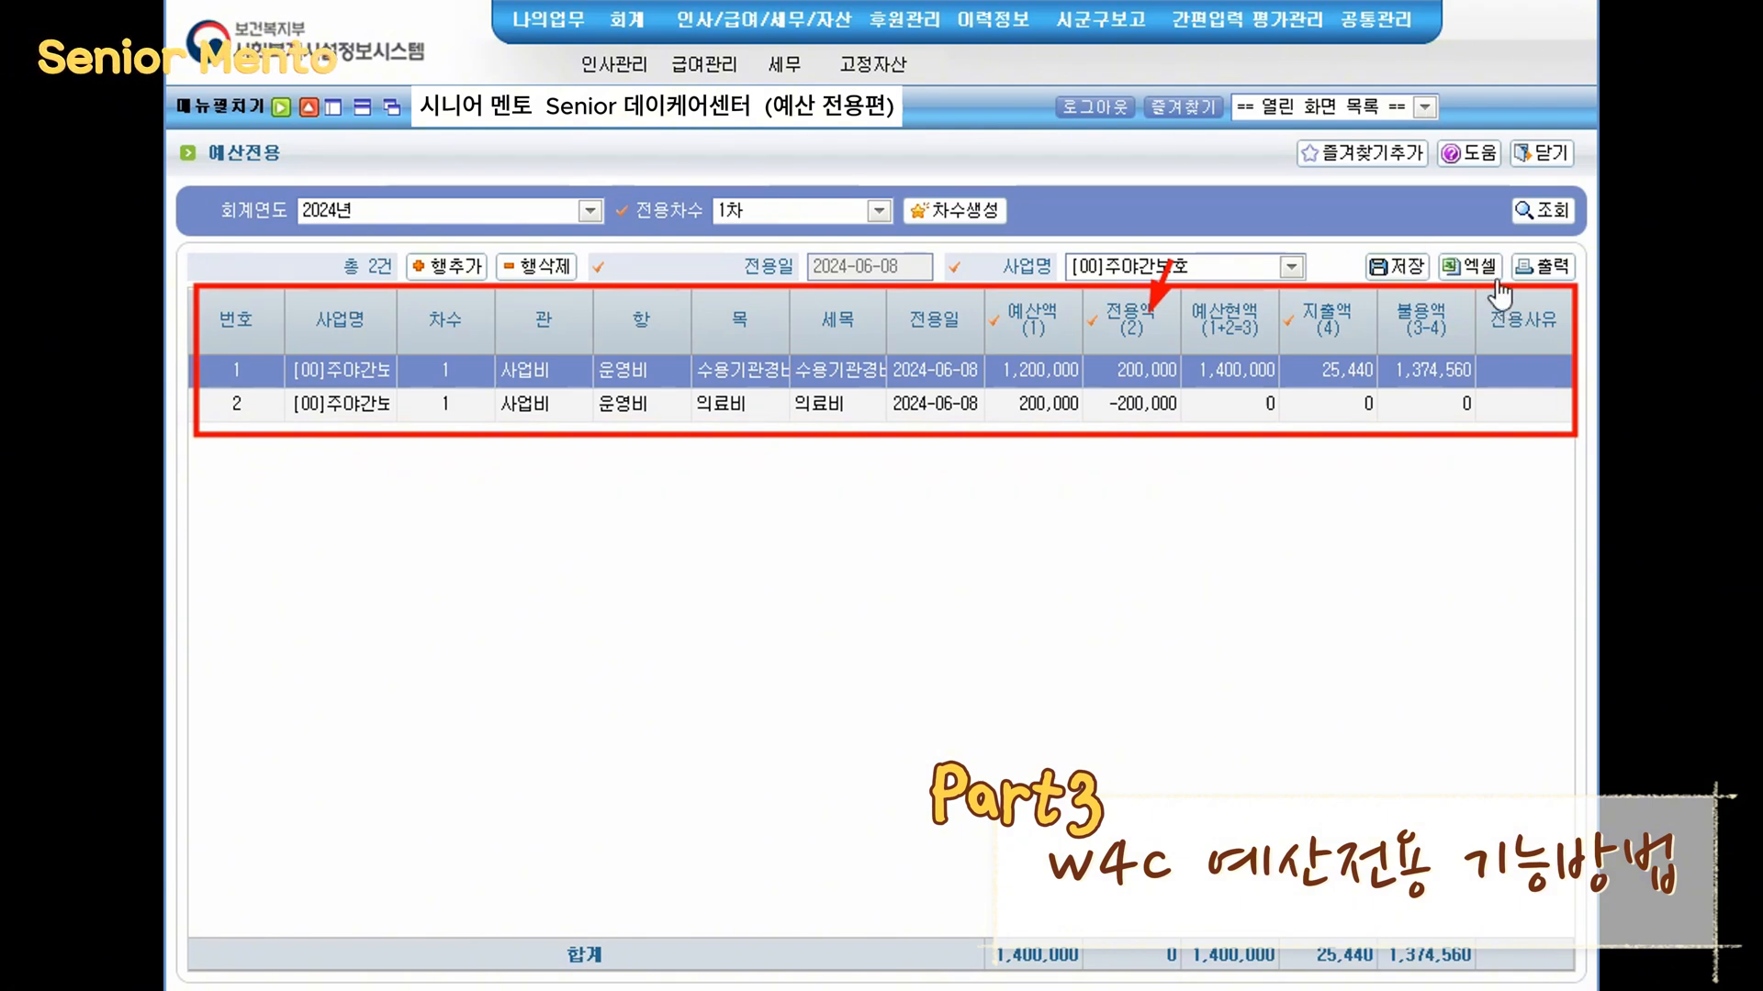
pyautogui.click(1397, 266)
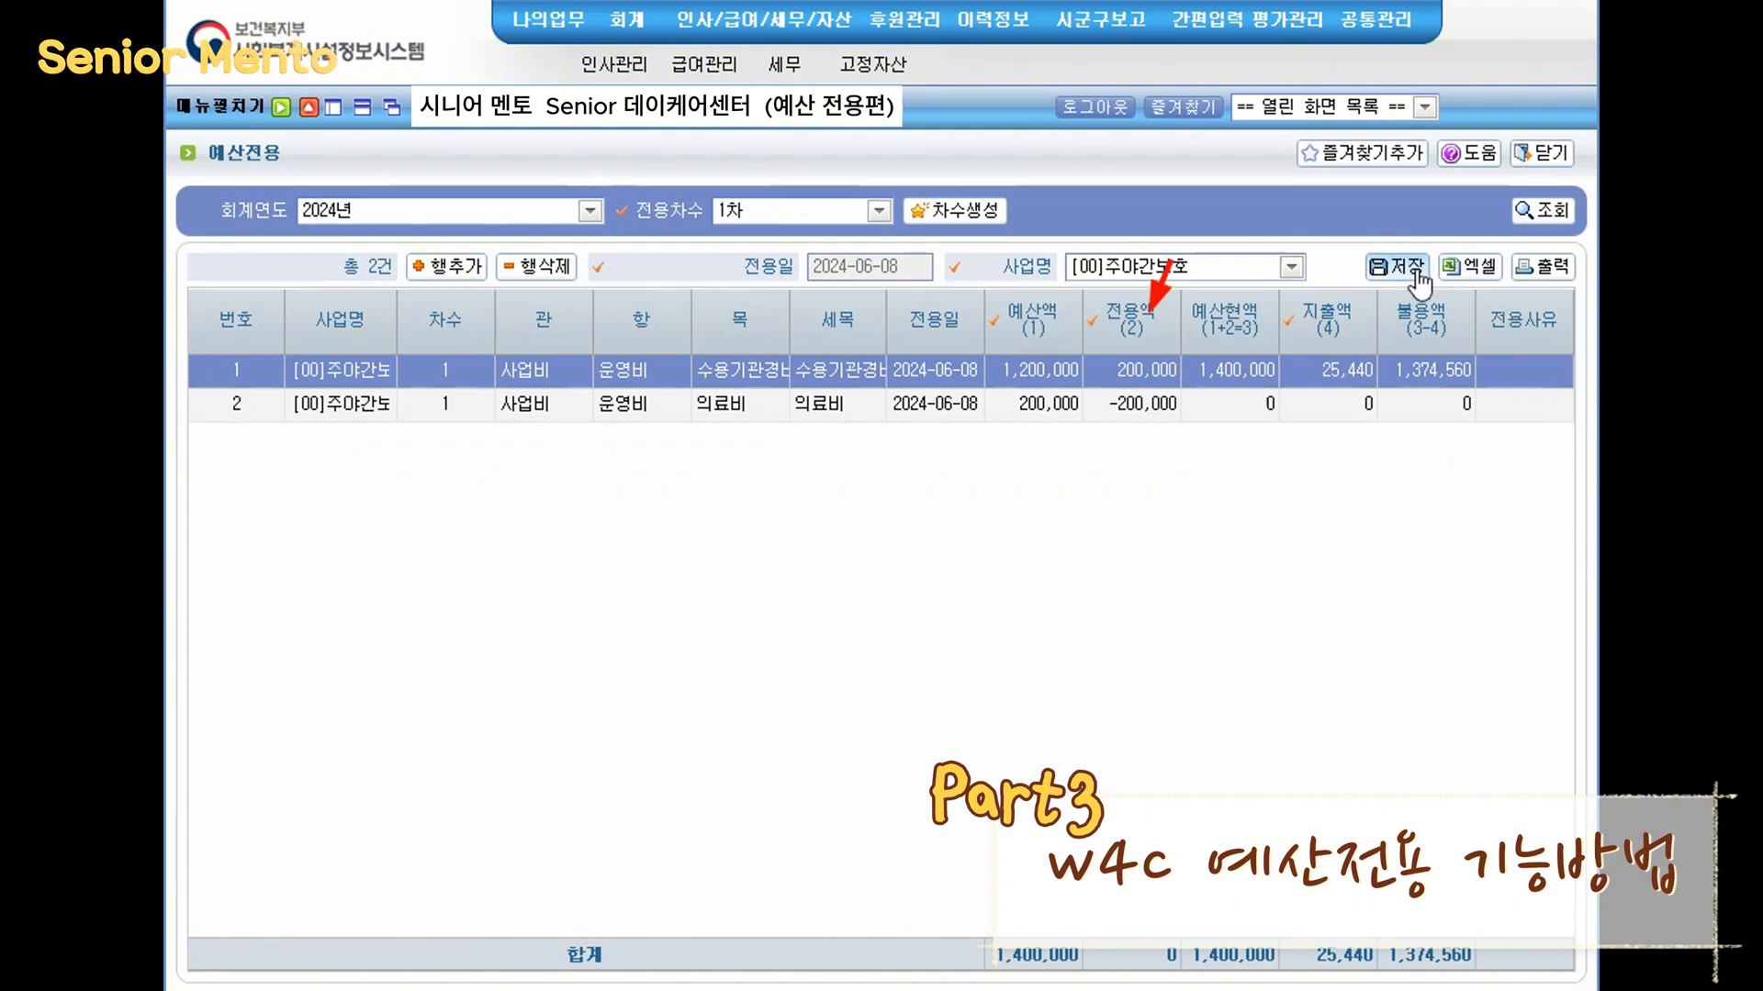
pyautogui.click(834, 570)
pyautogui.click(872, 571)
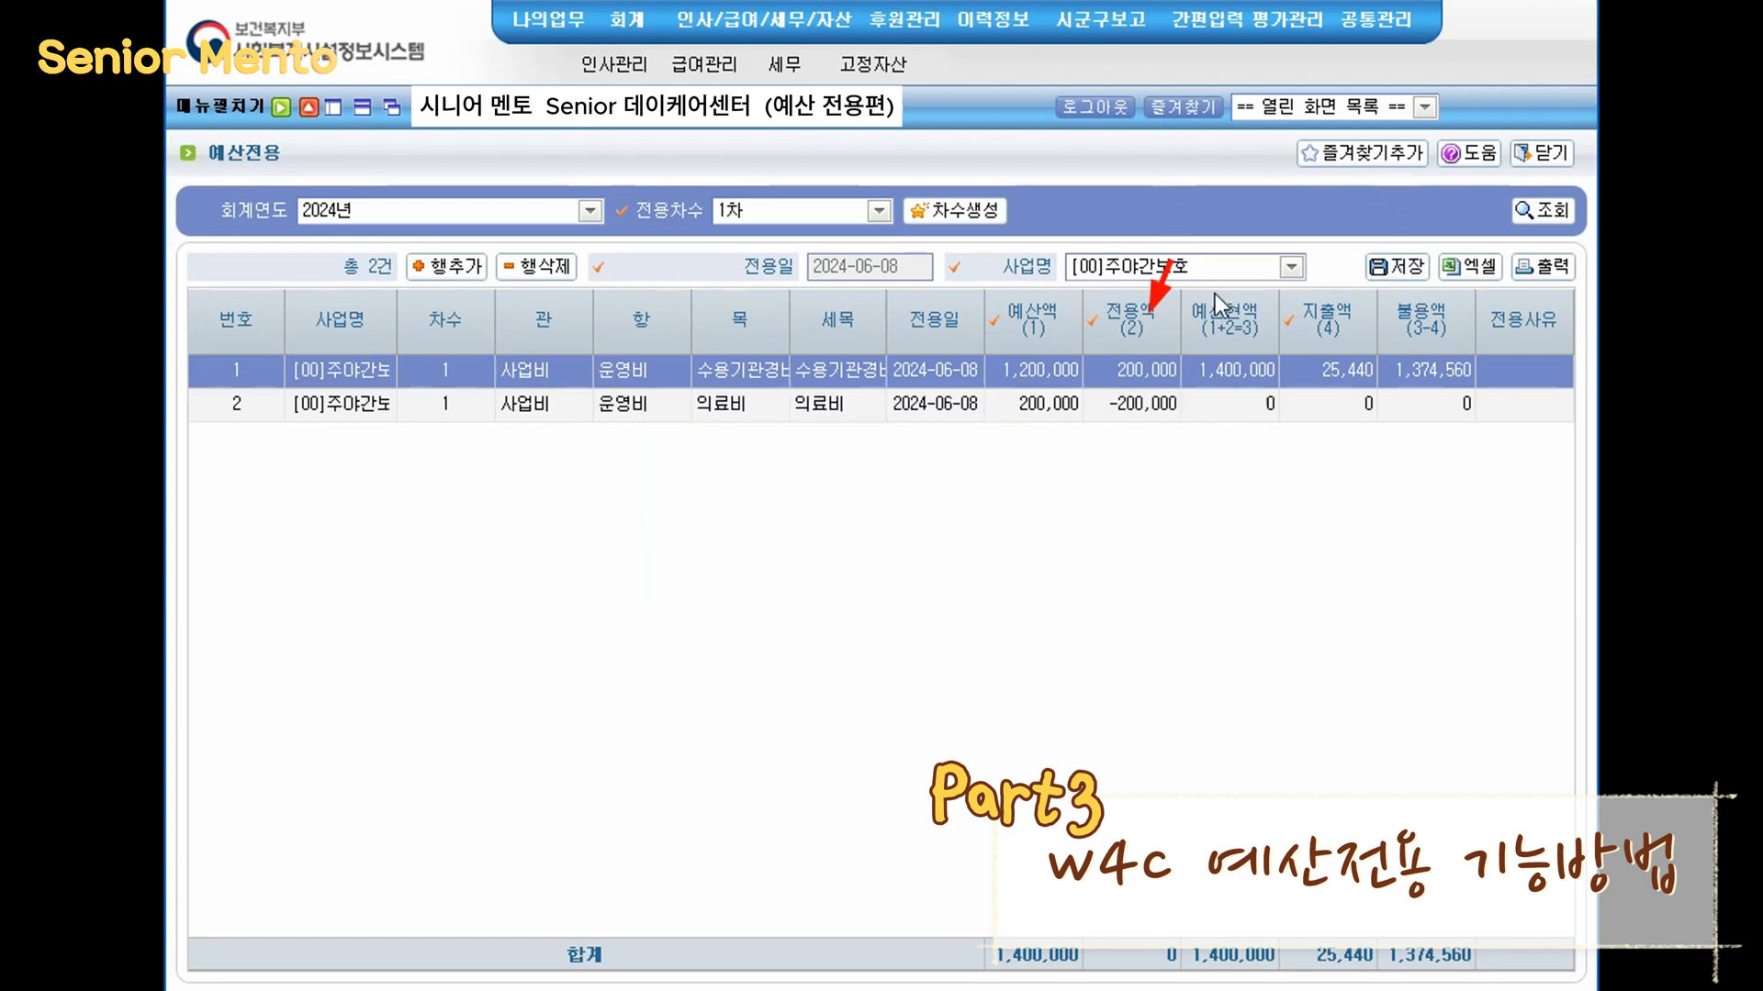
# - Refresh the budget-versus-actual report and review the 수용기관경비 and 의료비 budget lines
pyautogui.click(1424, 106)
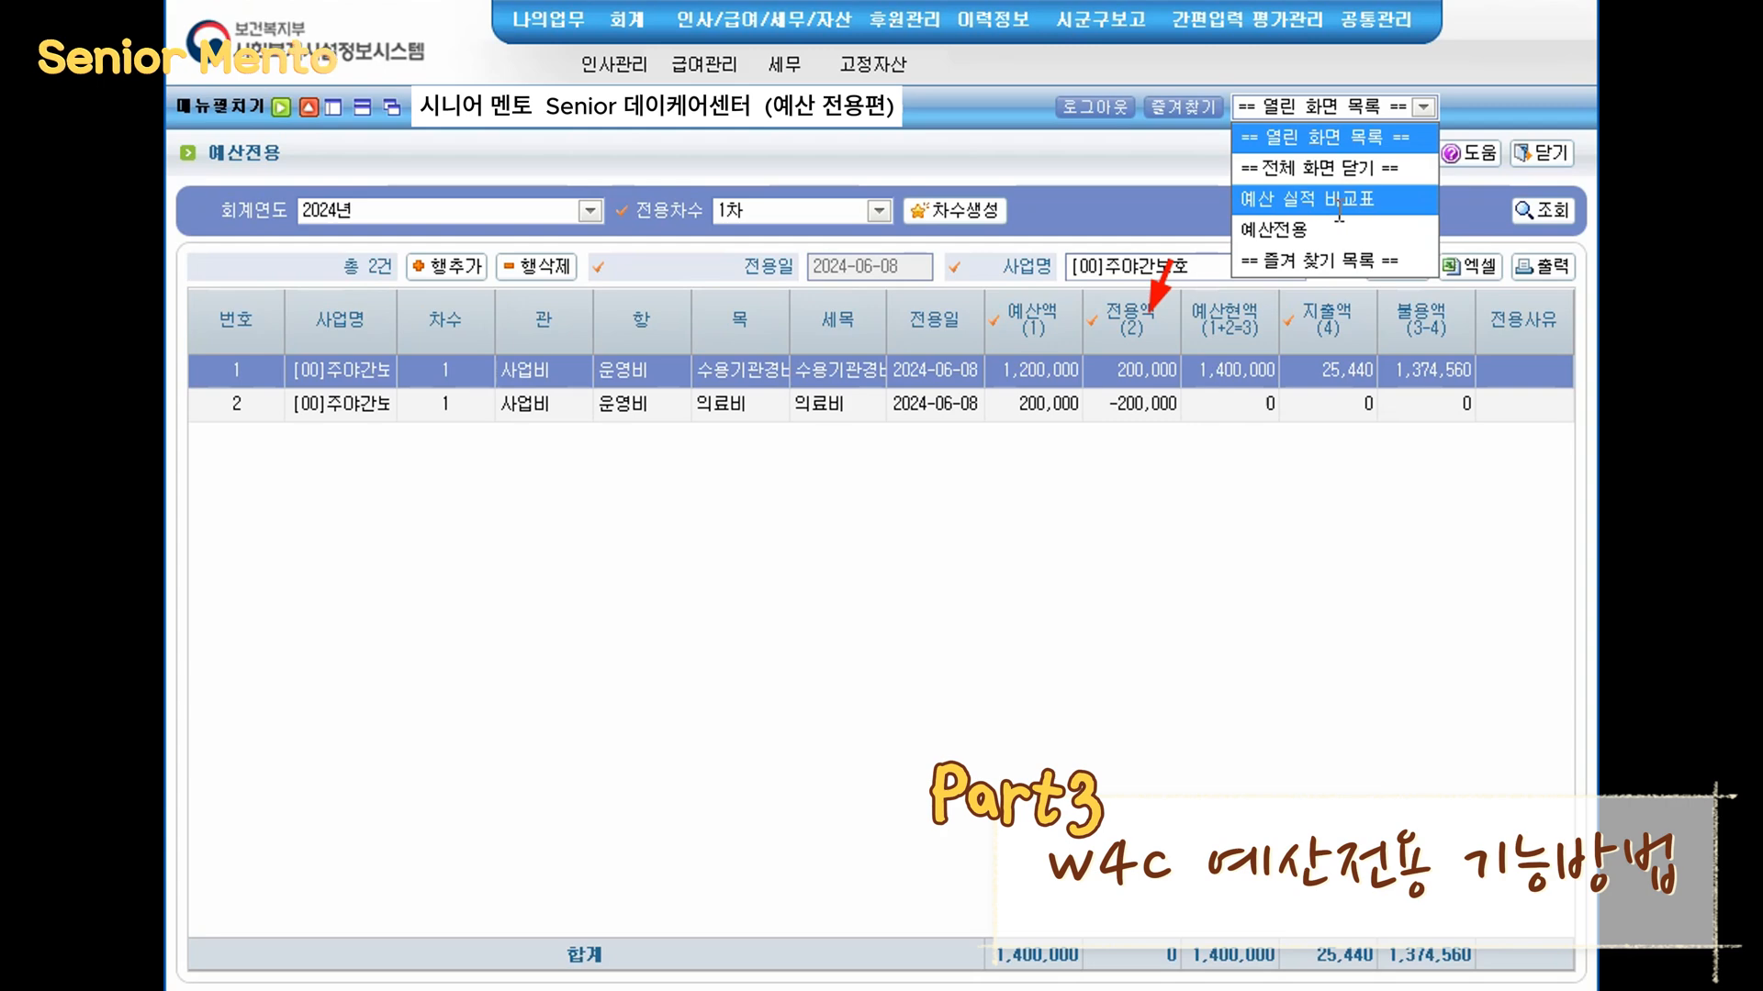
pyautogui.click(1339, 200)
pyautogui.click(1546, 213)
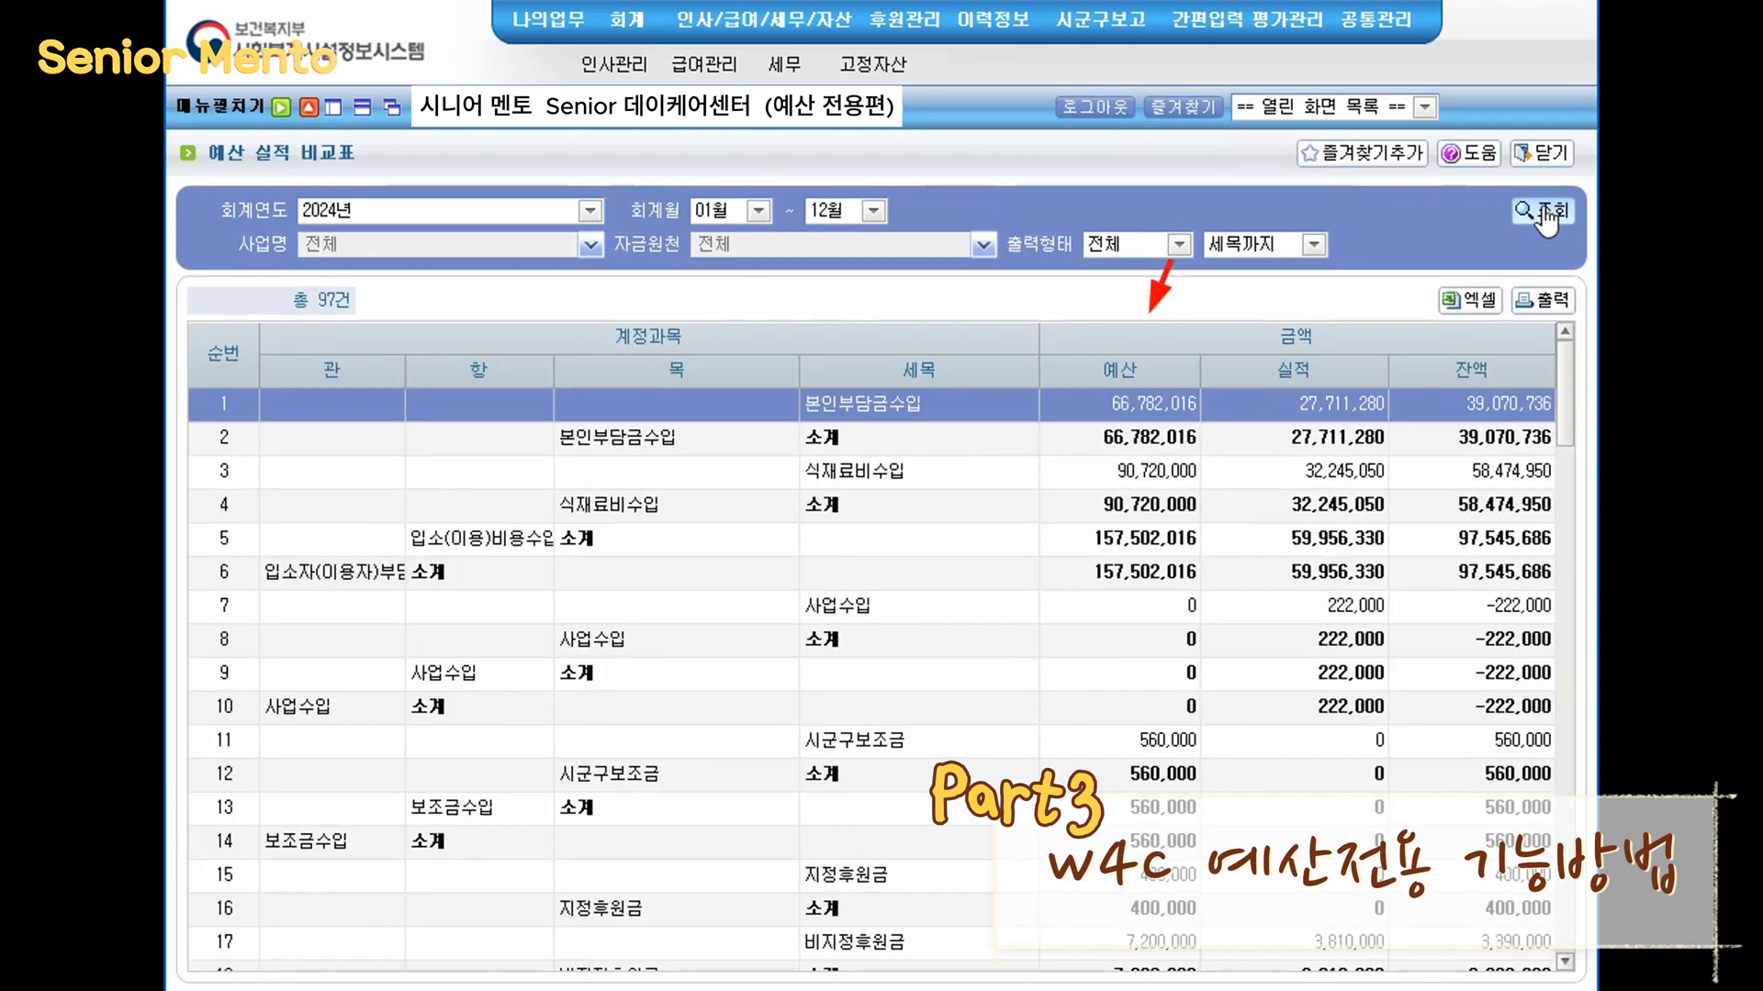
pyautogui.moveTo(1567, 393); pyautogui.dragTo(1547, 986)
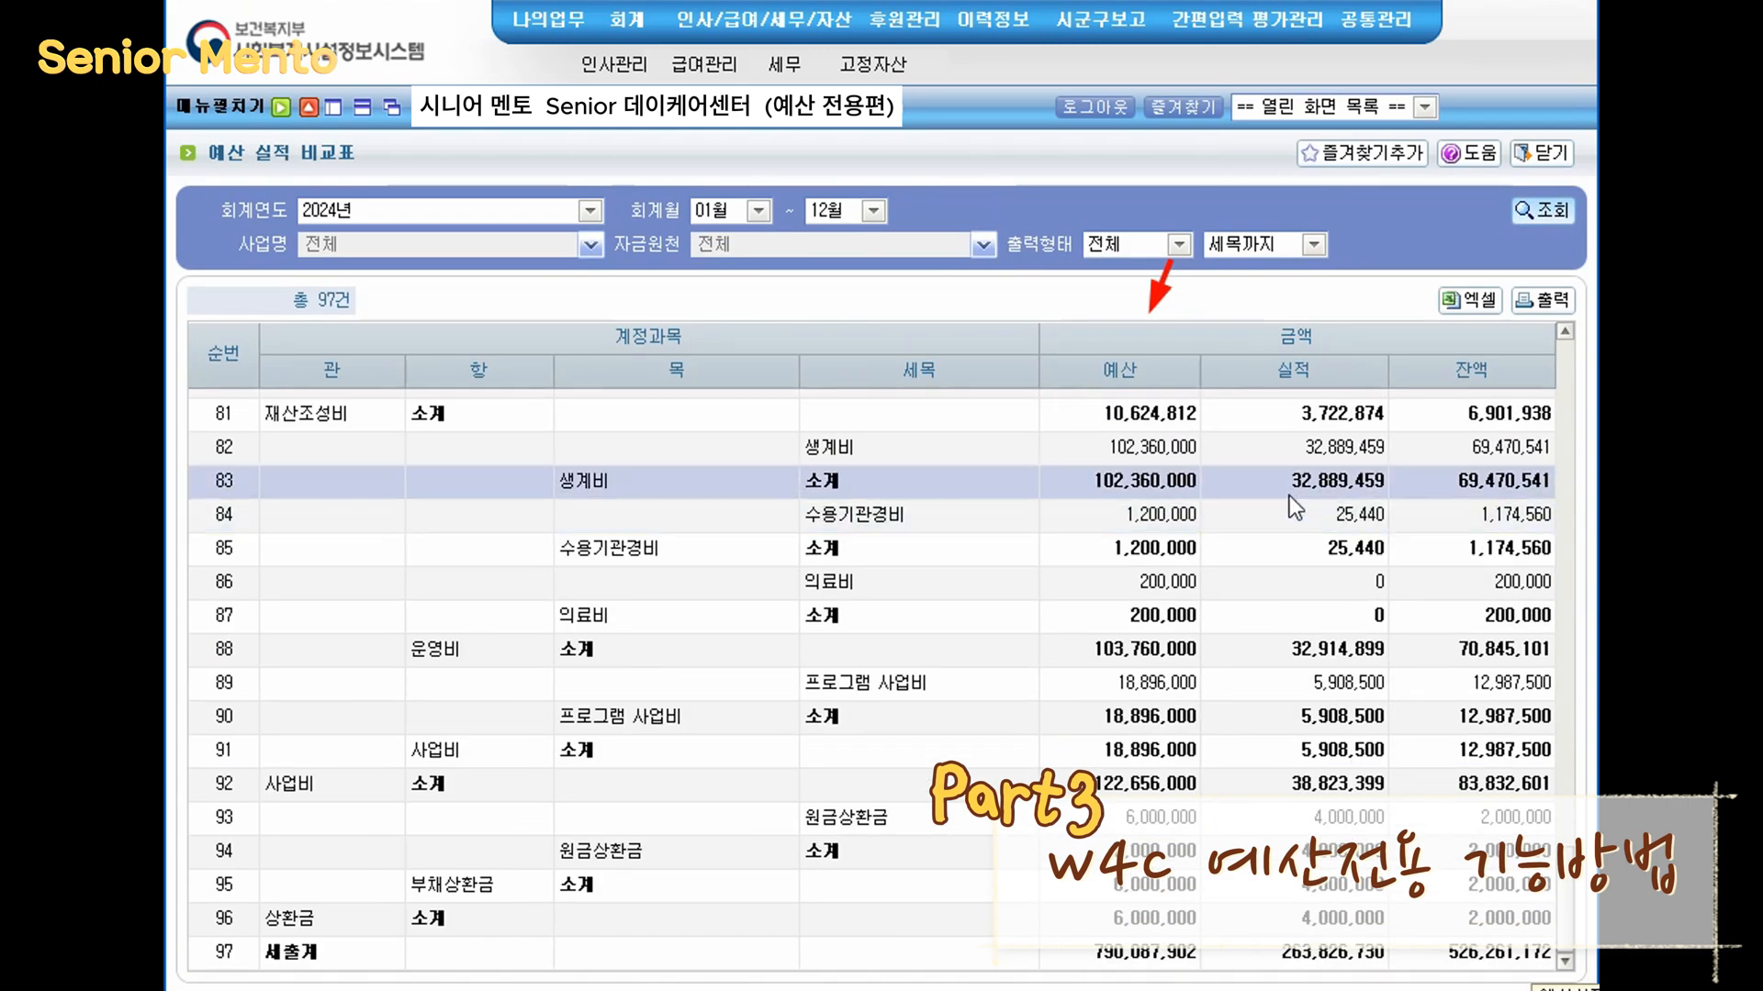
pyautogui.click(1176, 560)
pyautogui.click(1176, 580)
# - Return to the budget transfer screen, then open 예산작성 (budget preparation) from the budget management menu
pyautogui.click(1424, 107)
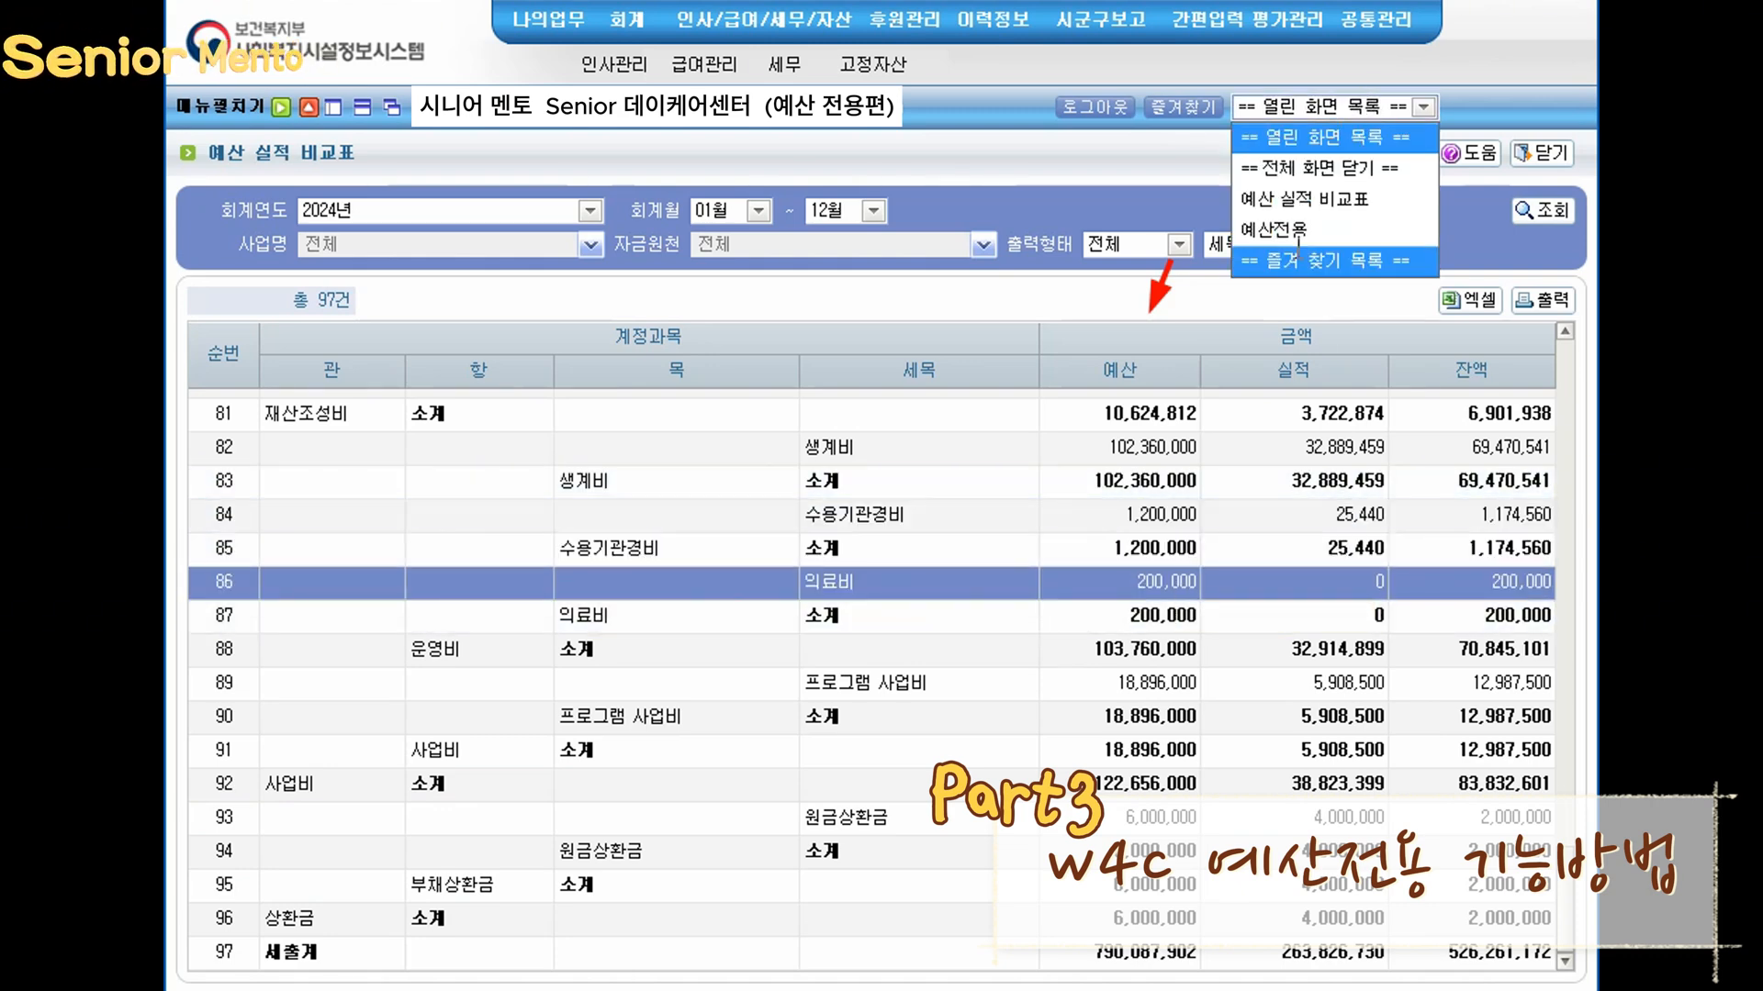
pyautogui.click(1340, 233)
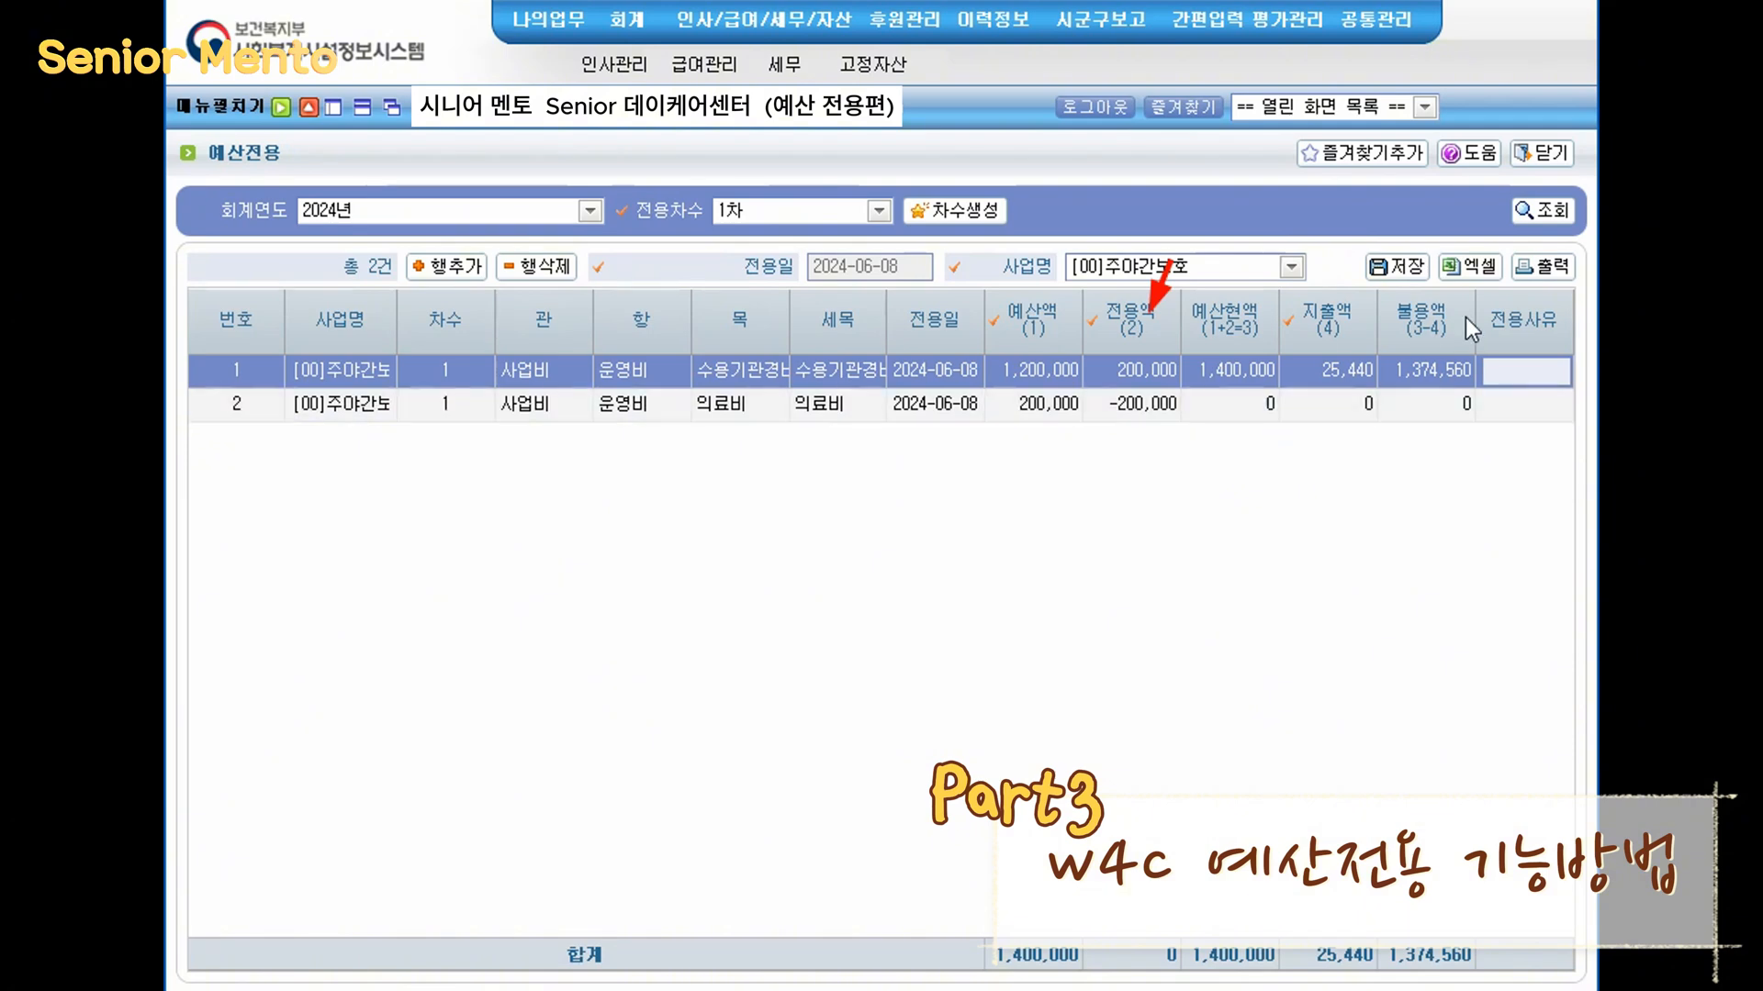
pyautogui.moveTo(1182, 260); pyautogui.dragTo(1132, 333)
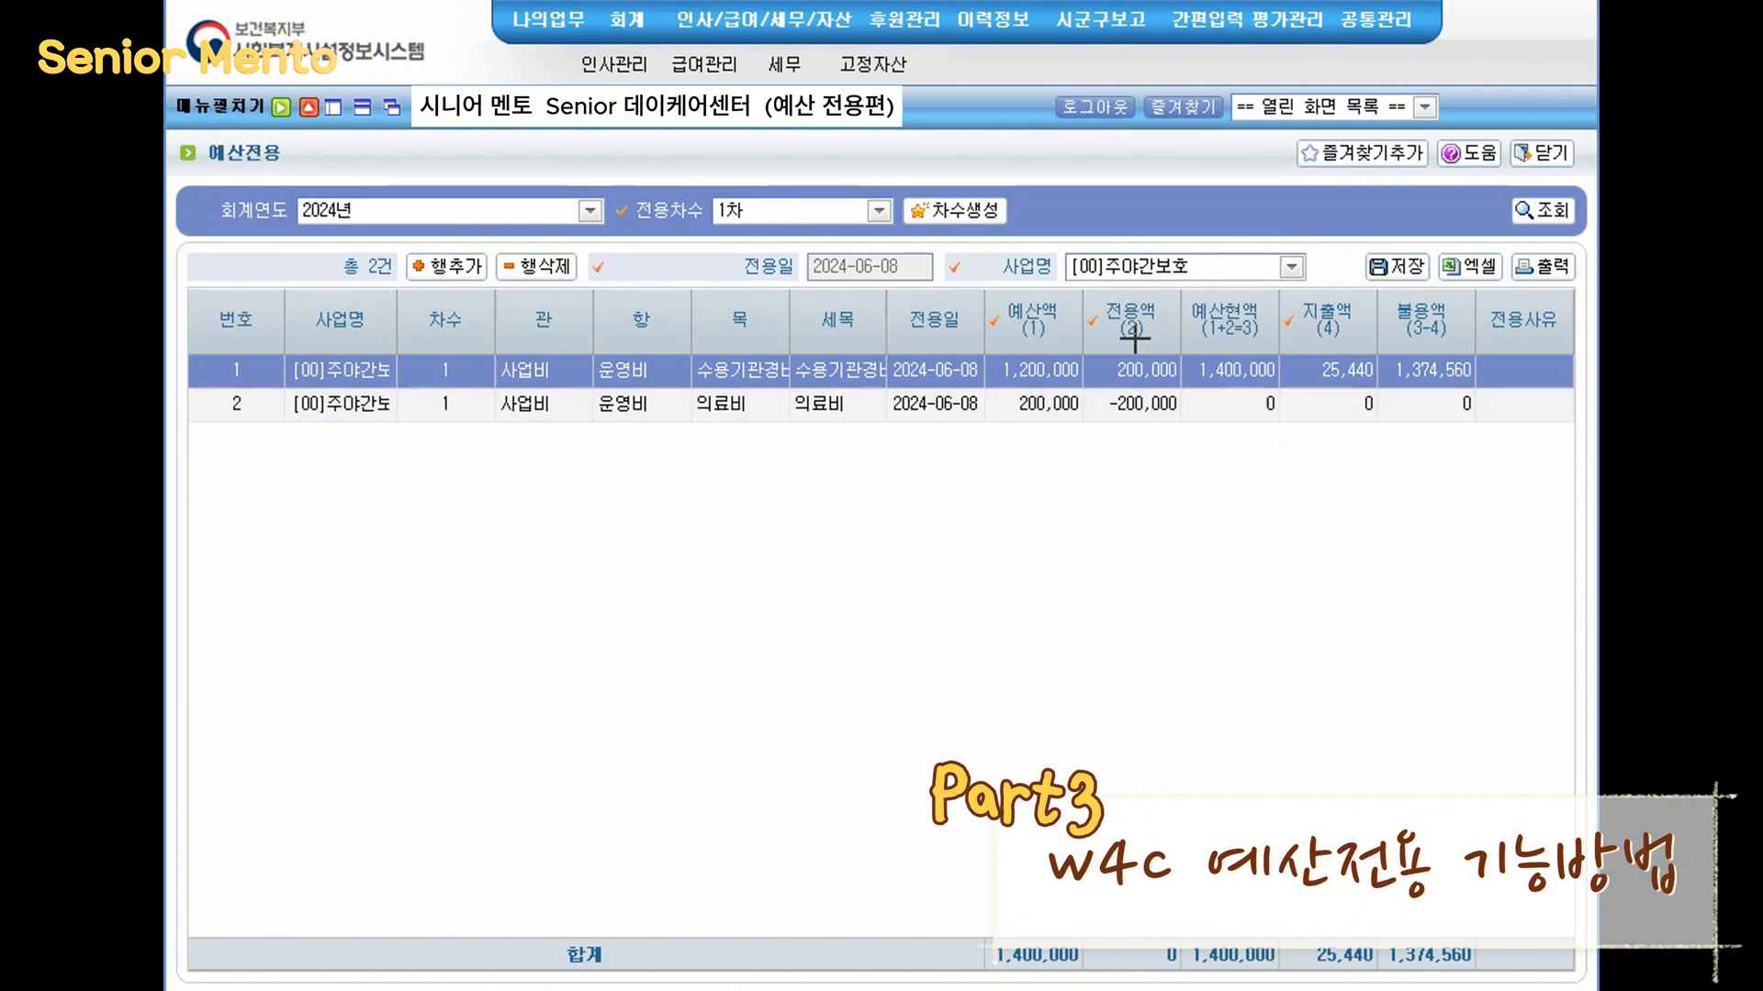
pyautogui.moveTo(617, 21)
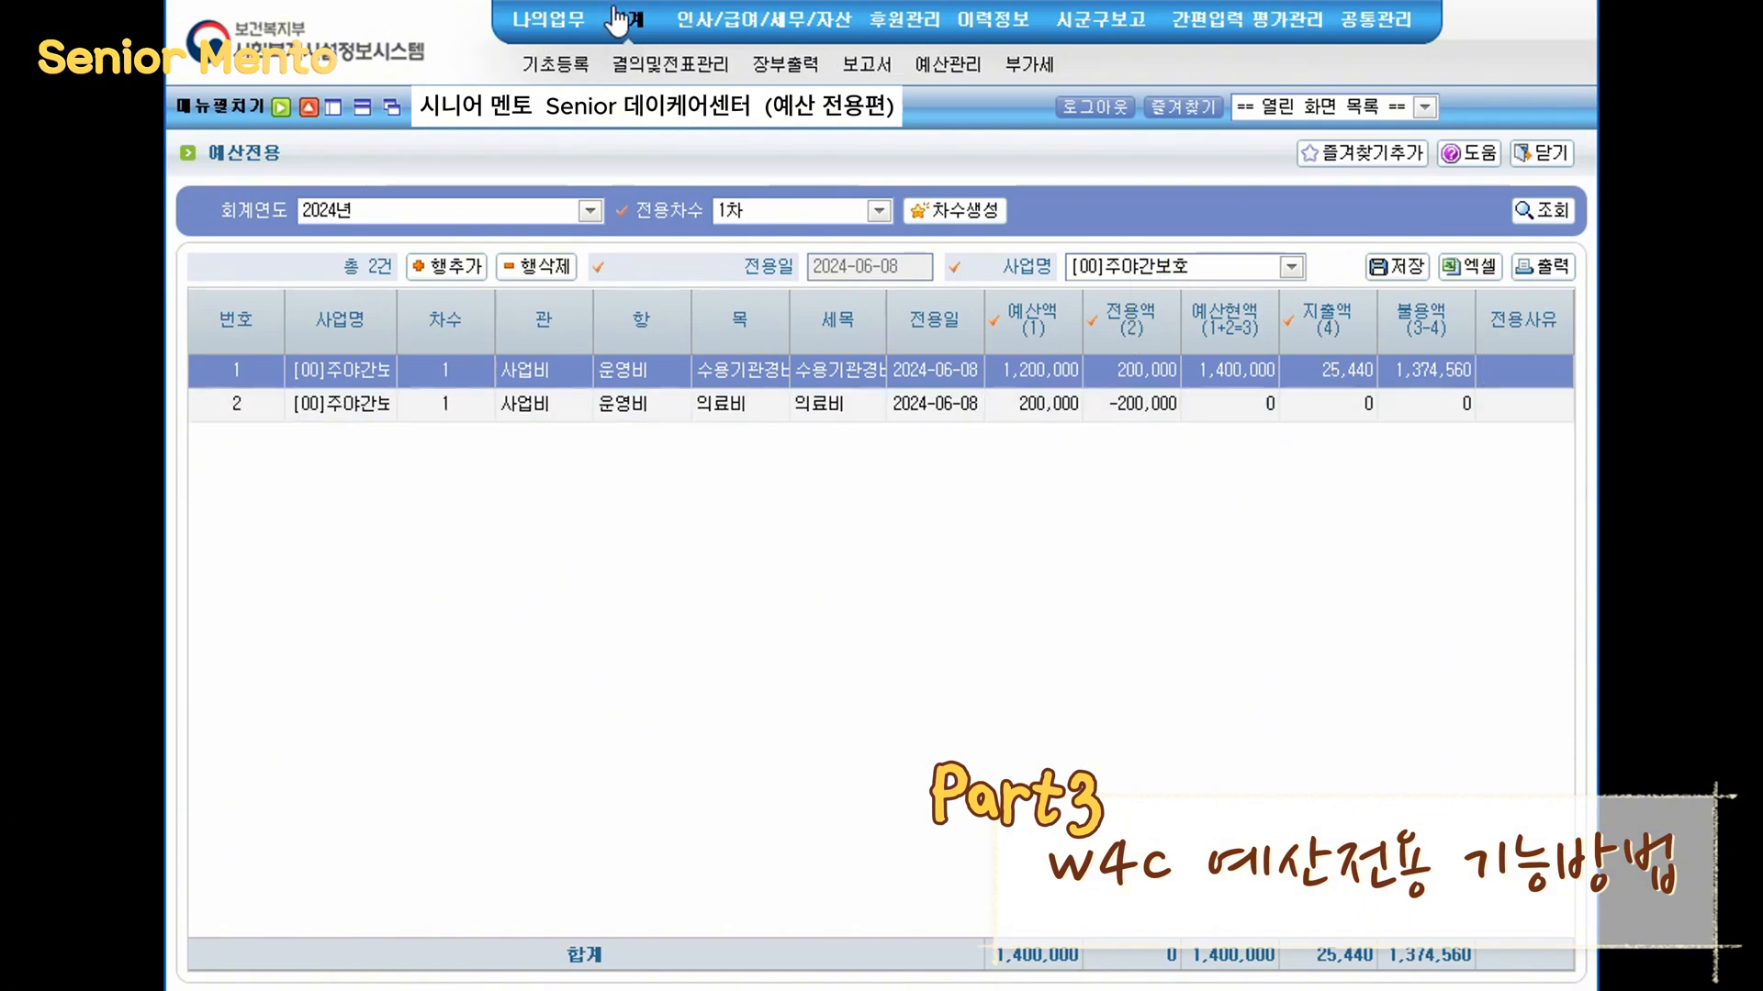
pyautogui.click(953, 68)
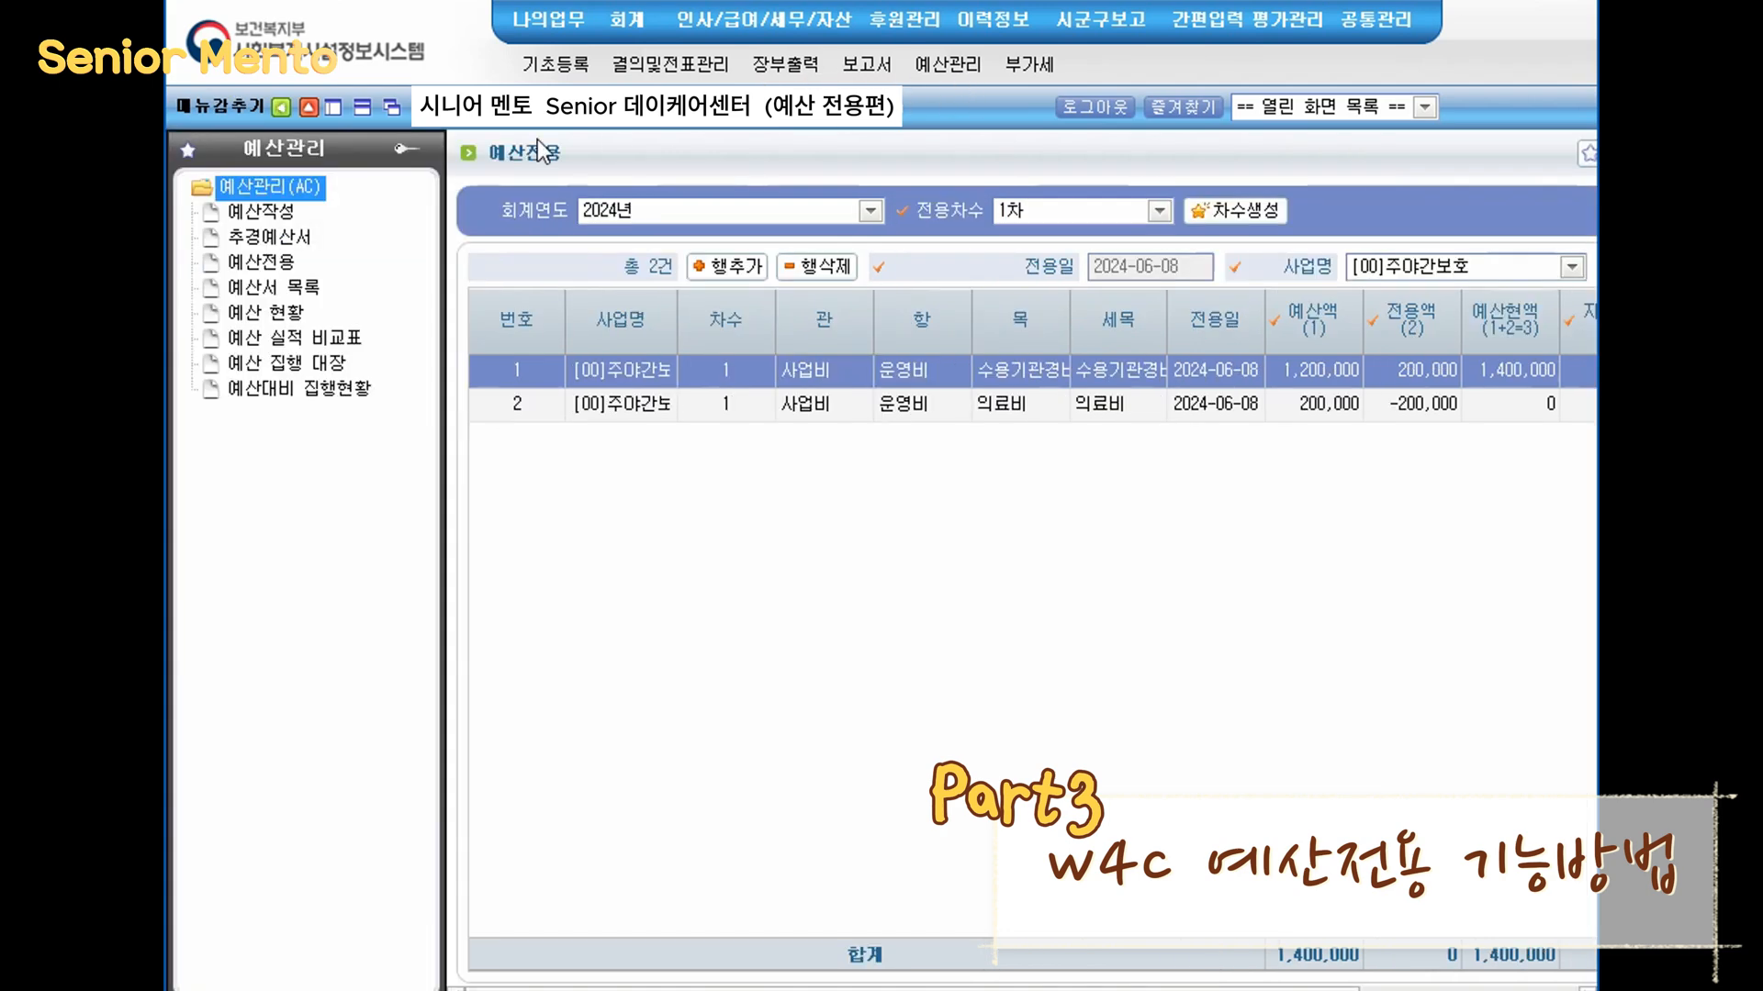
pyautogui.click(285, 212)
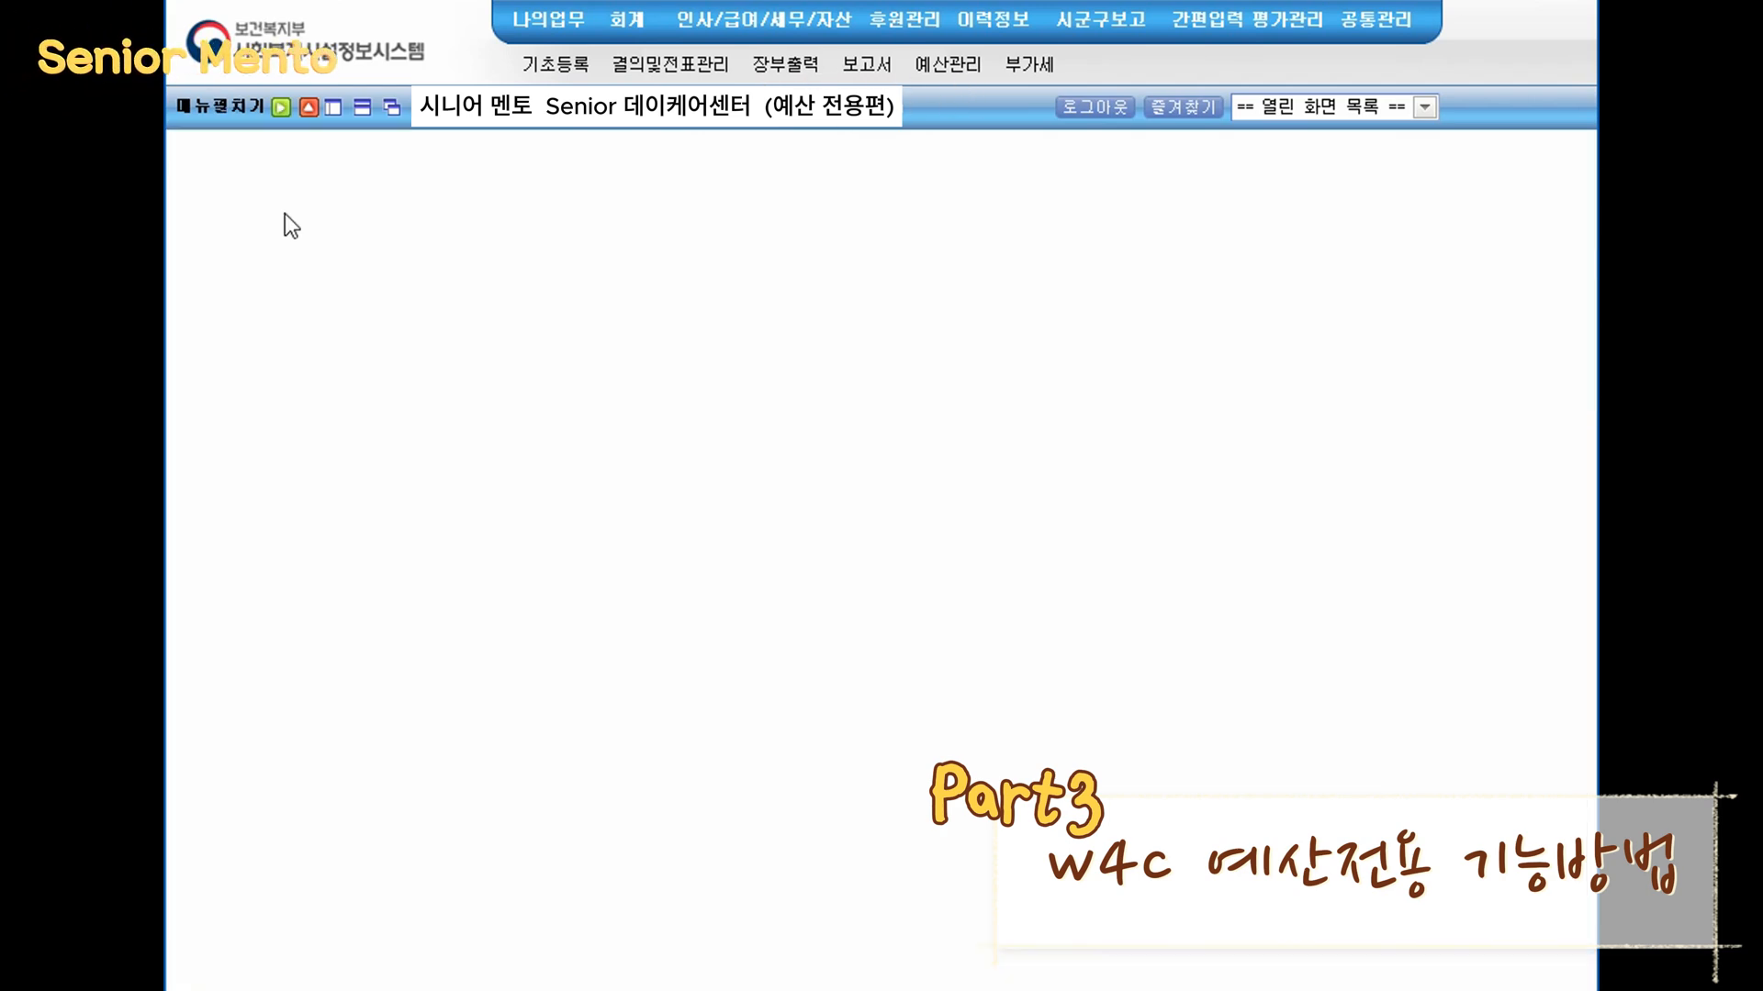
# - Query the 2024 본예산 expenditure (세출) budget and open its line items in the detailed editing view
pyautogui.click(1466, 211)
pyautogui.click(1366, 264)
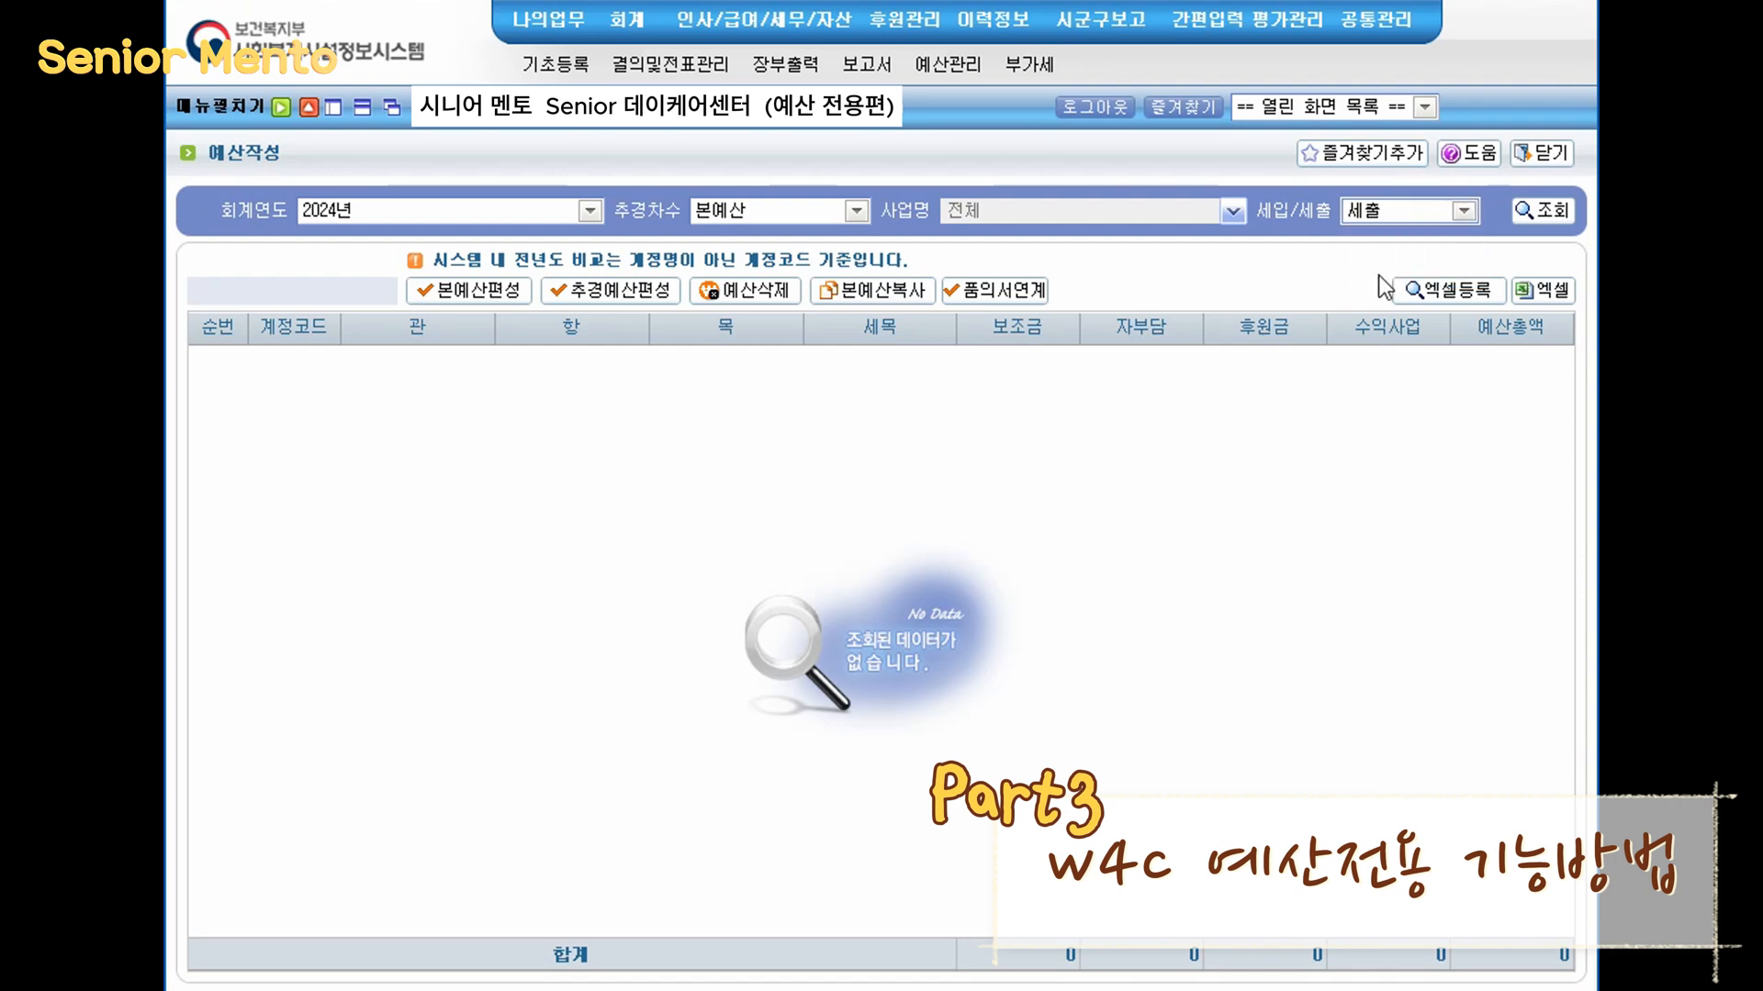
pyautogui.click(1555, 213)
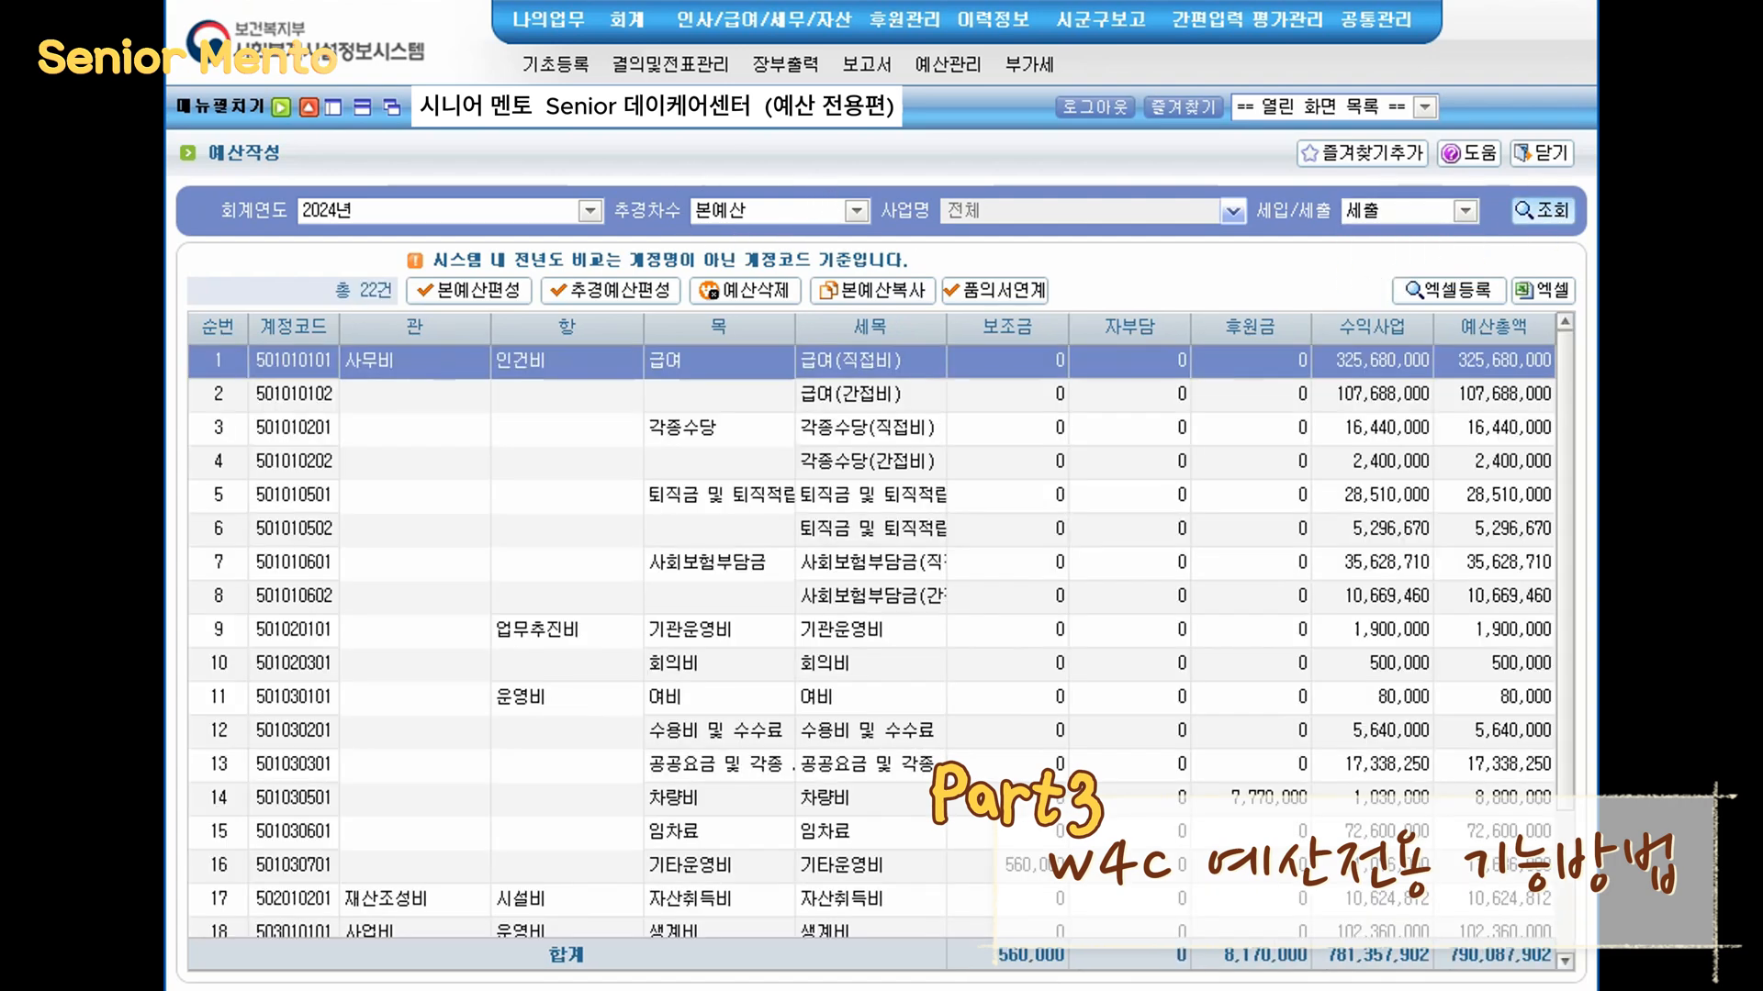
pyautogui.moveTo(590, 177)
pyautogui.mouseDown()
pyautogui.moveTo(835, 244)
pyautogui.moveTo(889, 241)
pyautogui.mouseUp()
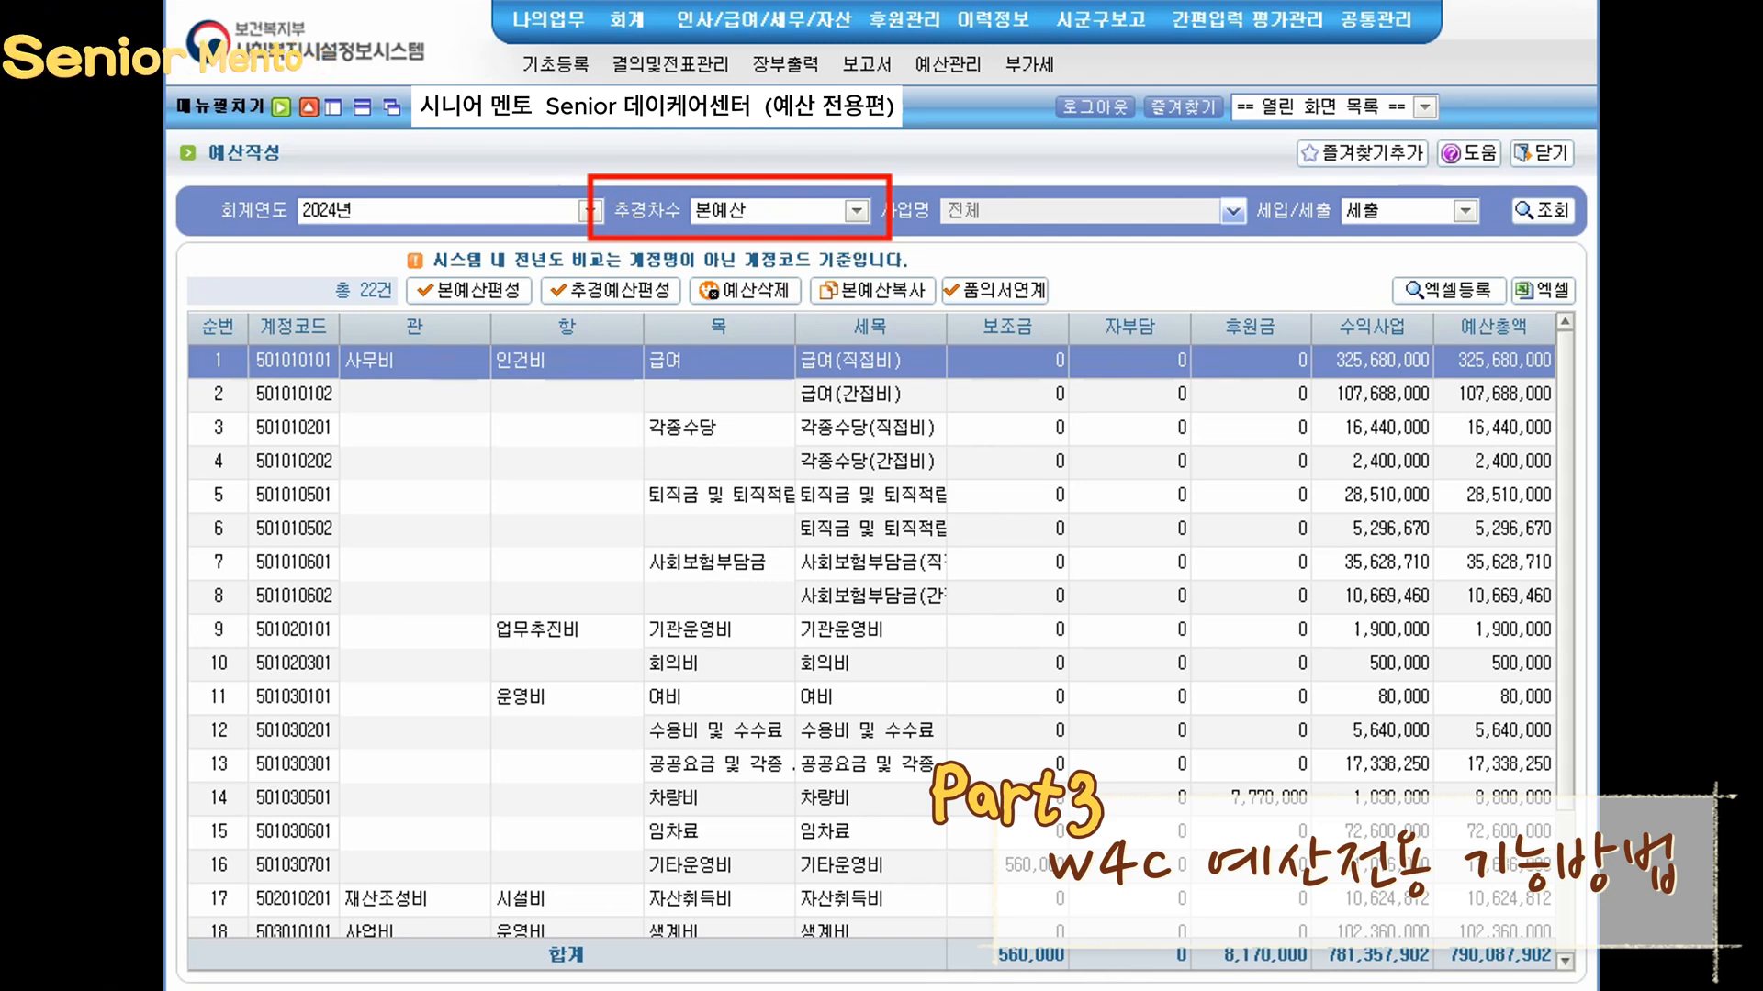
pyautogui.doubleClick(1002, 813)
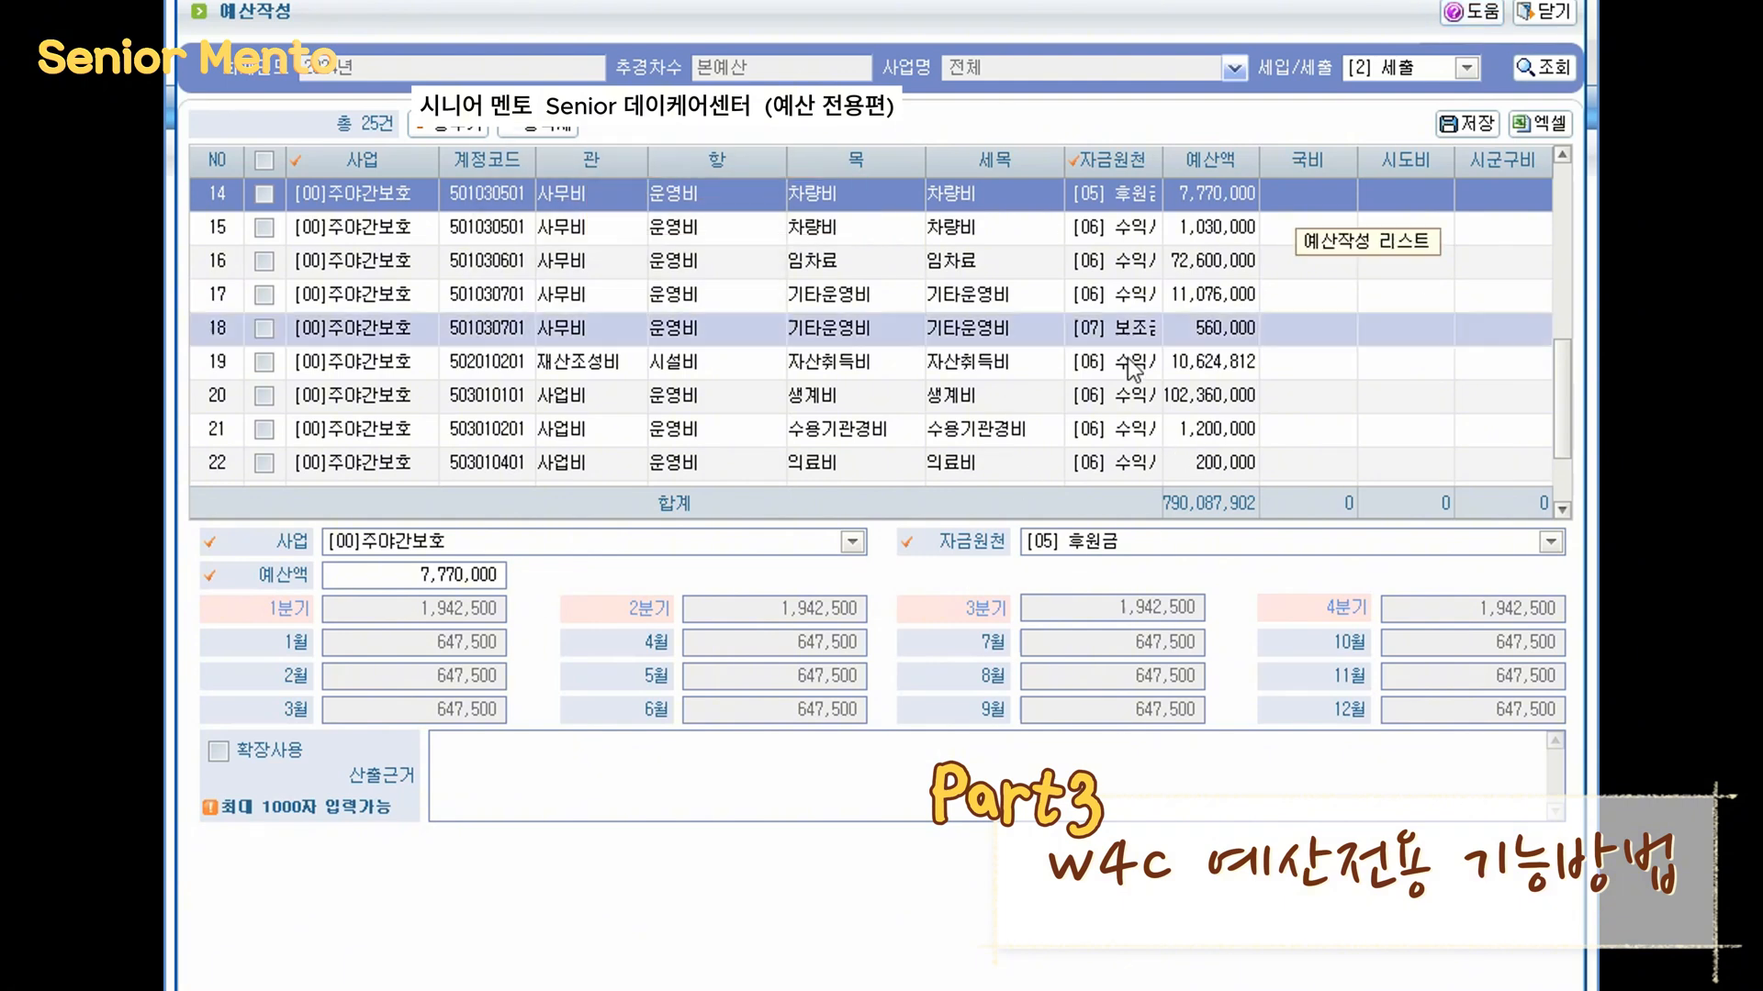
# - Set the budget amount of the 의료비 line in the 2024 expenditure budget to 0
pyautogui.scroll(-1, 1023, 357)
pyautogui.click(1033, 366)
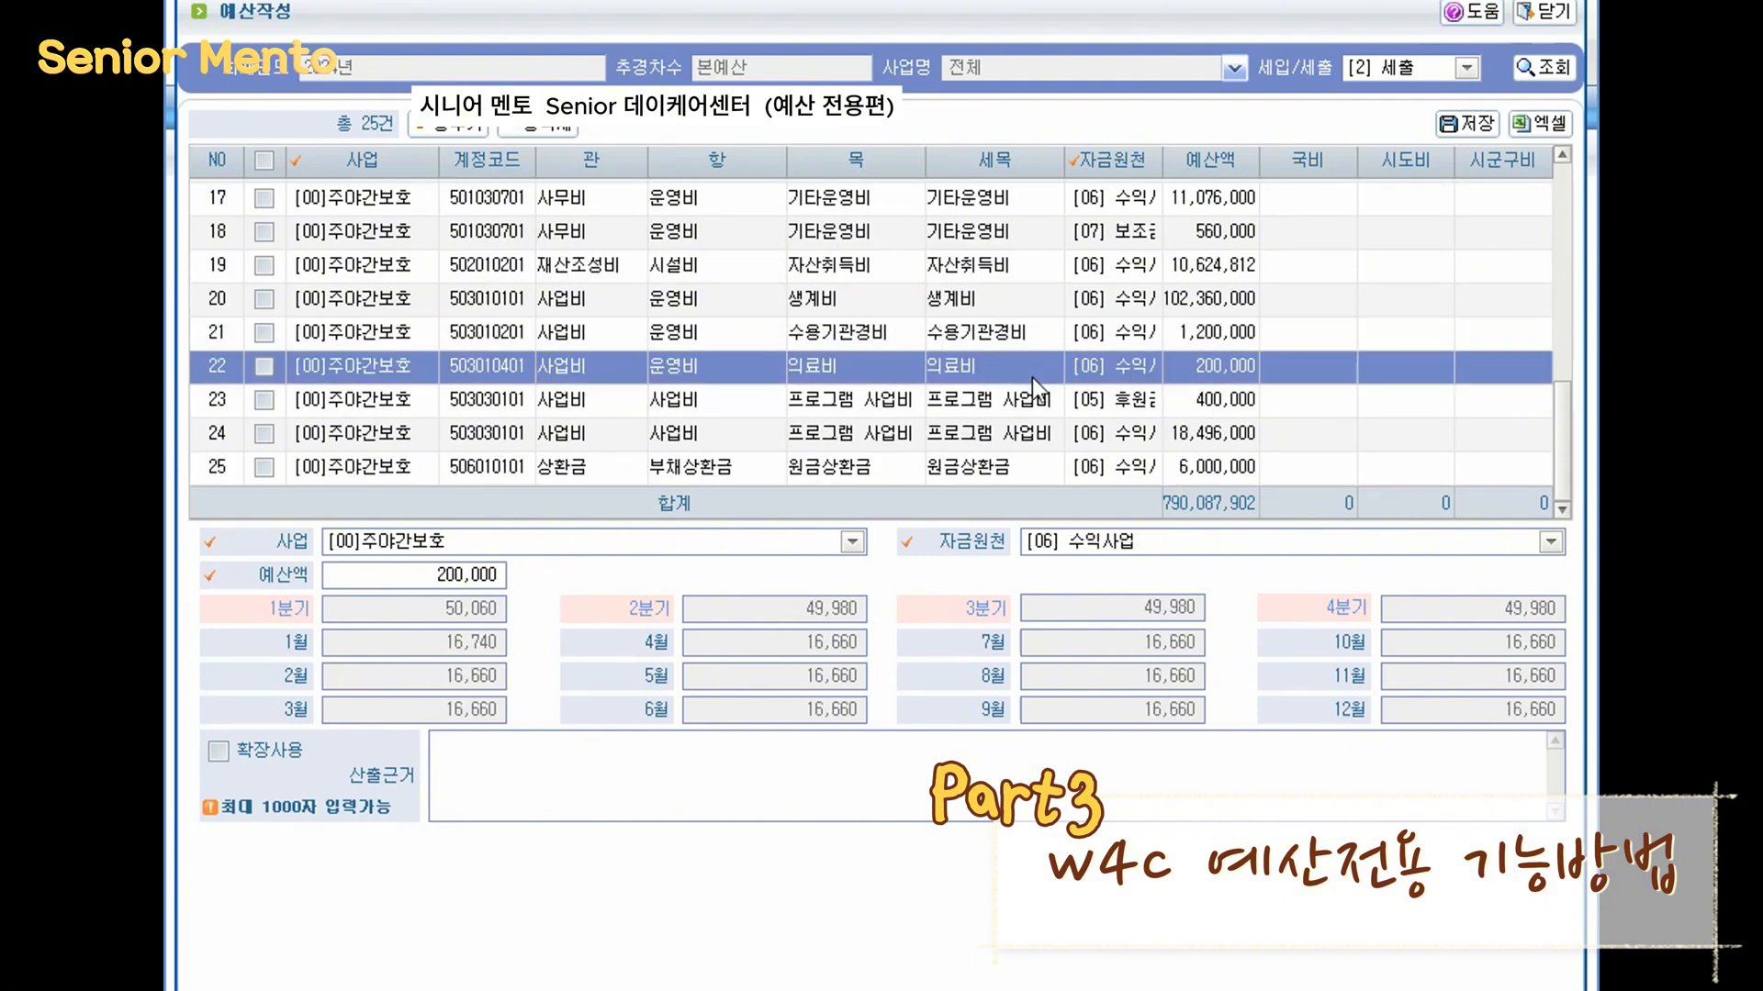
pyautogui.moveTo(413, 575); pyautogui.dragTo(1148, 668)
pyautogui.write('0')
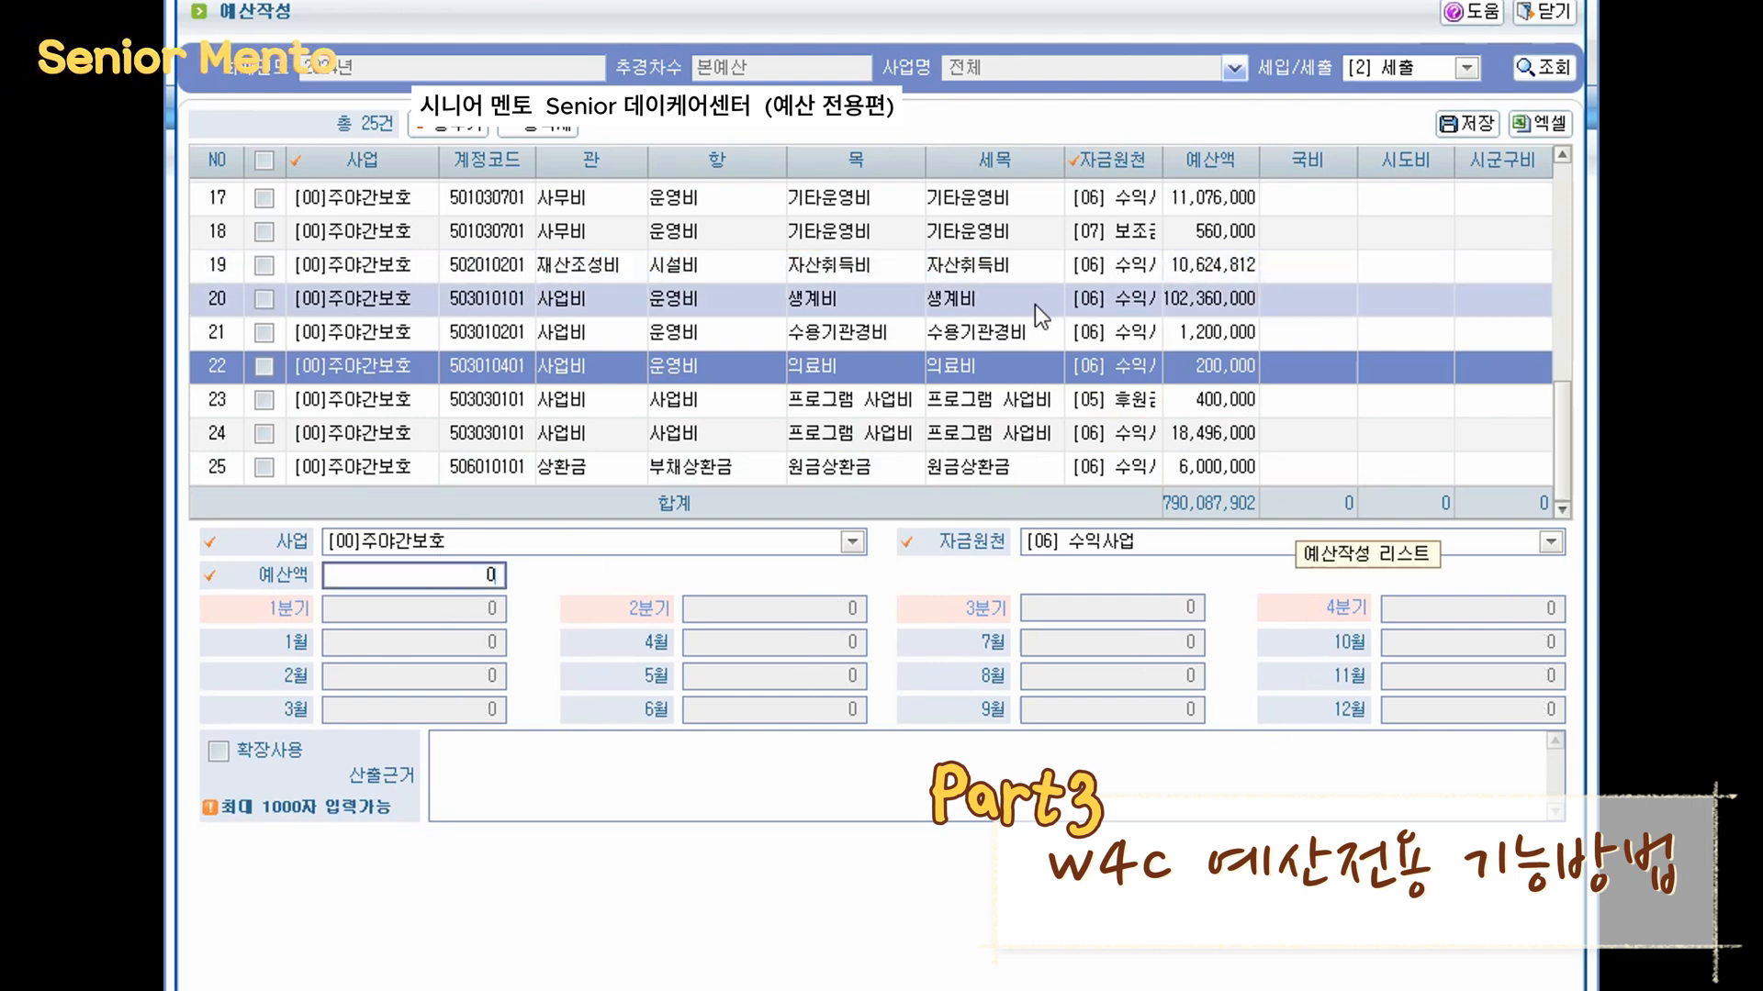
# - Set the budget amount of the 수용기관경비 line to 1,400,000
pyautogui.click(1060, 332)
pyautogui.moveTo(404, 575); pyautogui.dragTo(815, 585)
pyautogui.write('1400000')
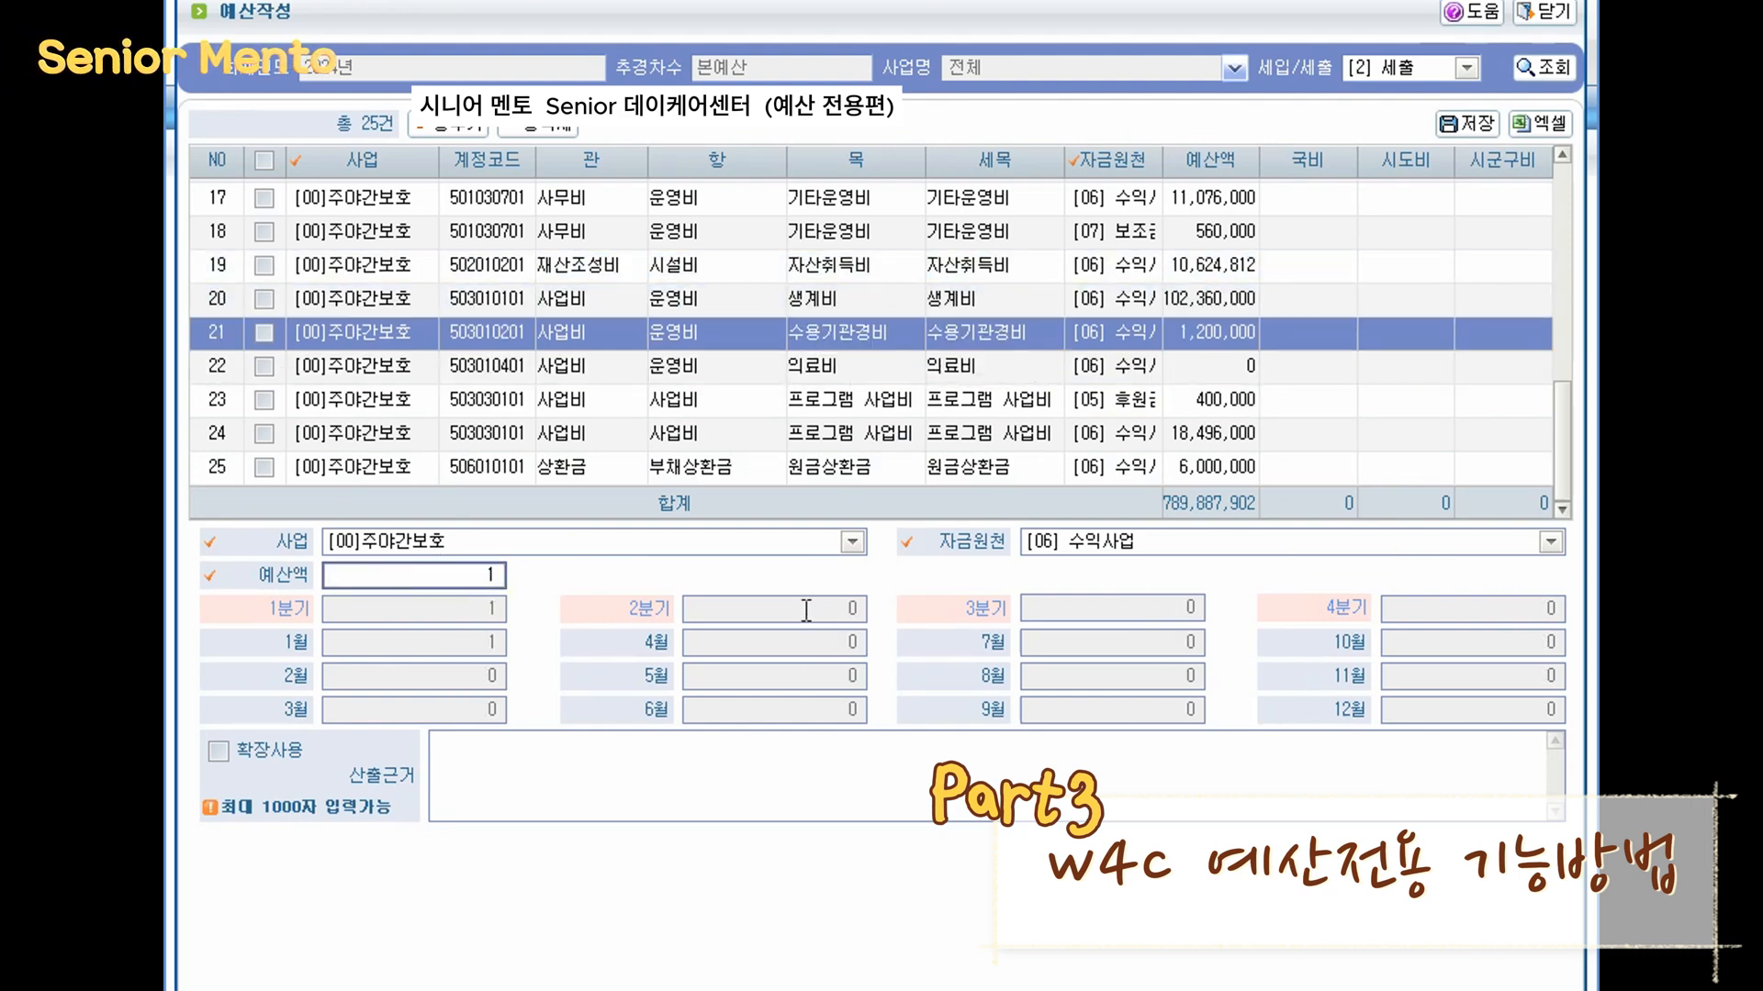
pyautogui.click(800, 739)
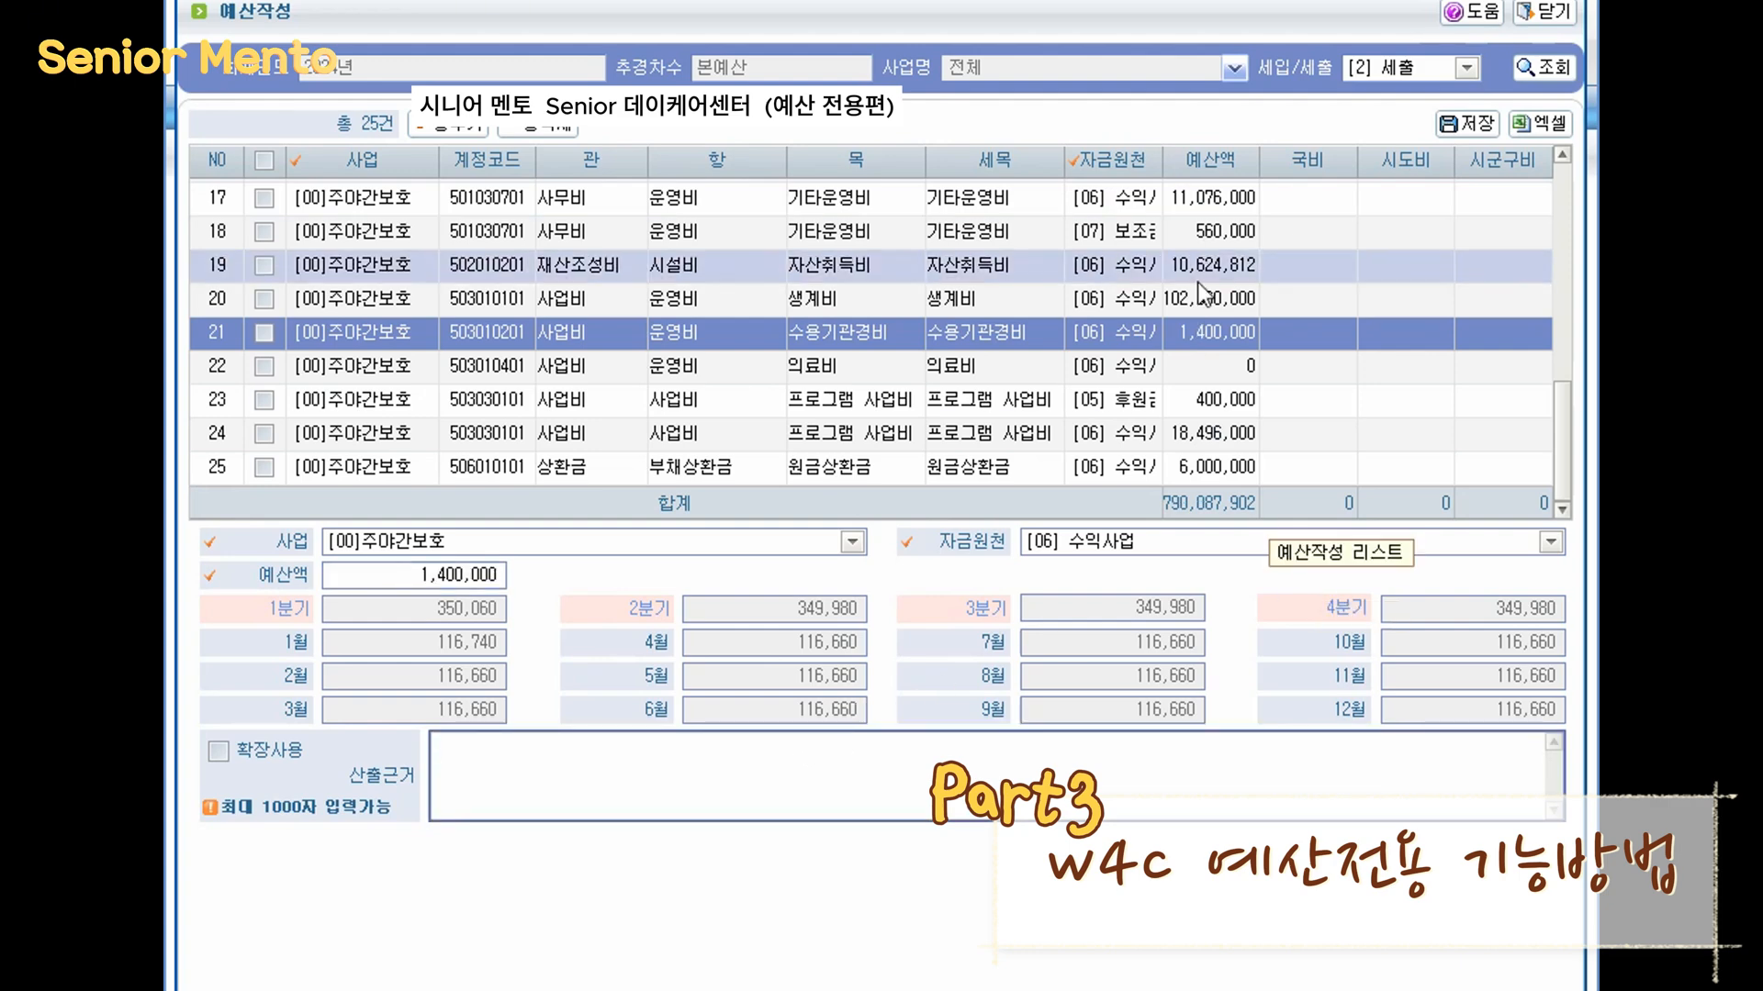
# - Close the detailed editing view and switch back to the open 예산전용 budget transfer screen
pyautogui.click(1547, 12)
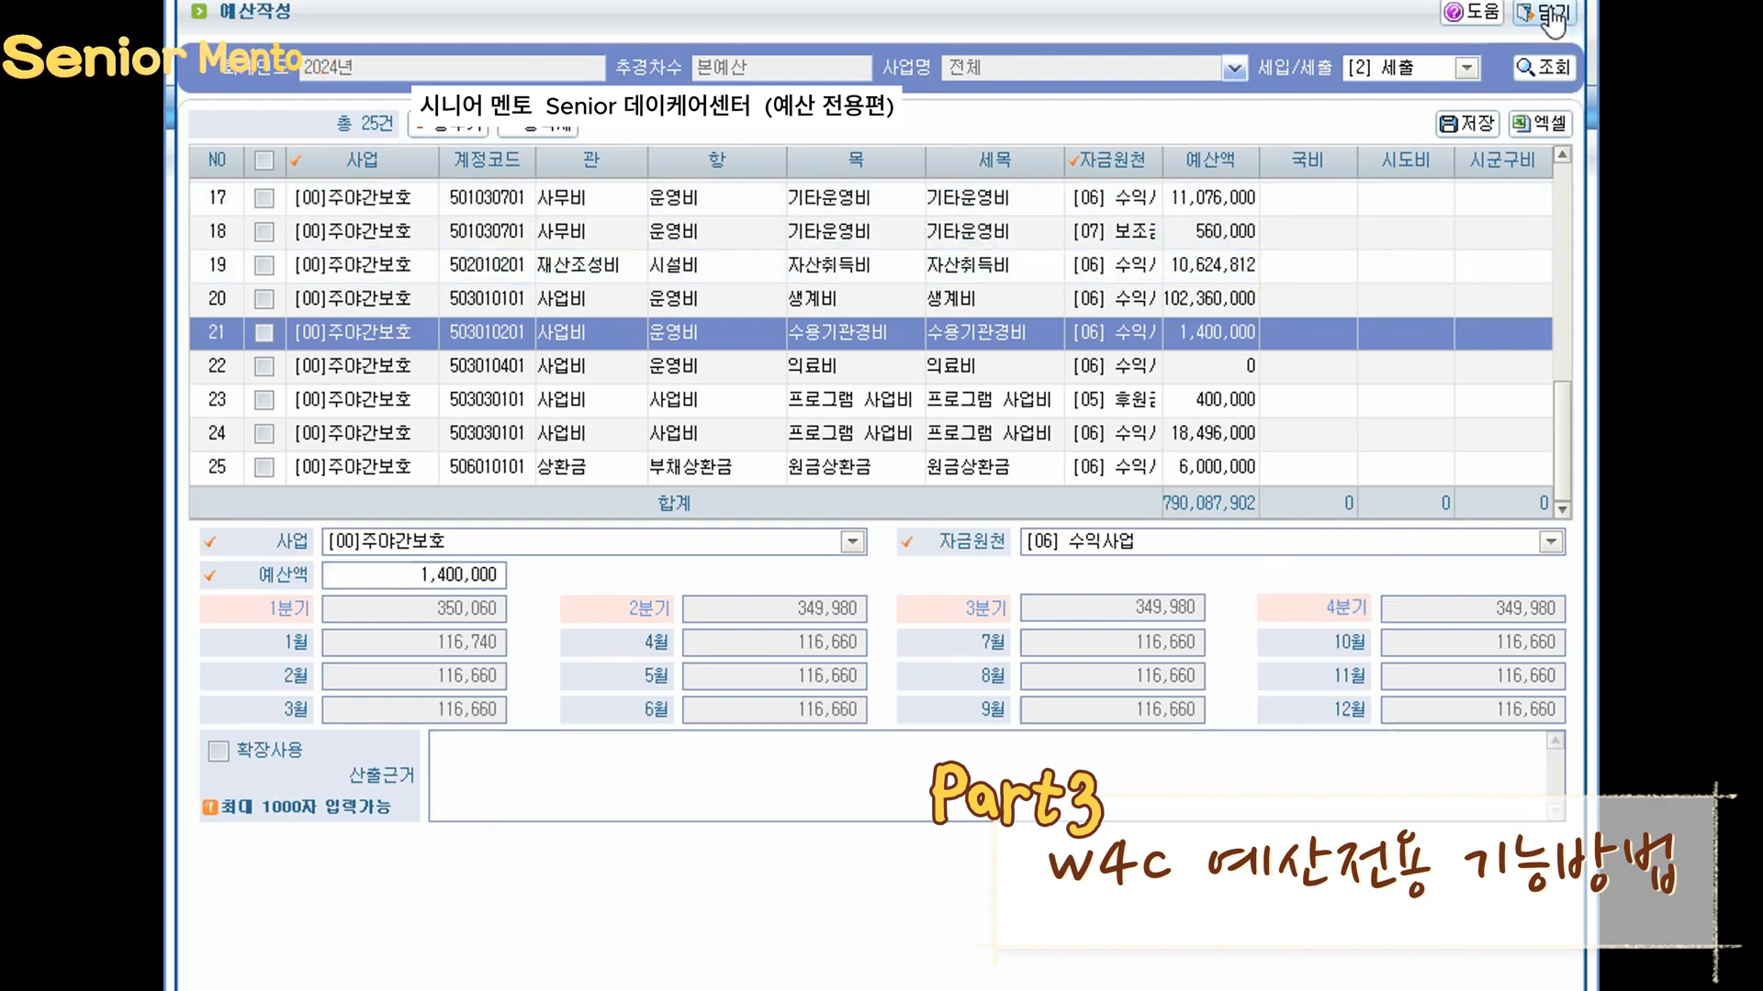
pyautogui.click(883, 556)
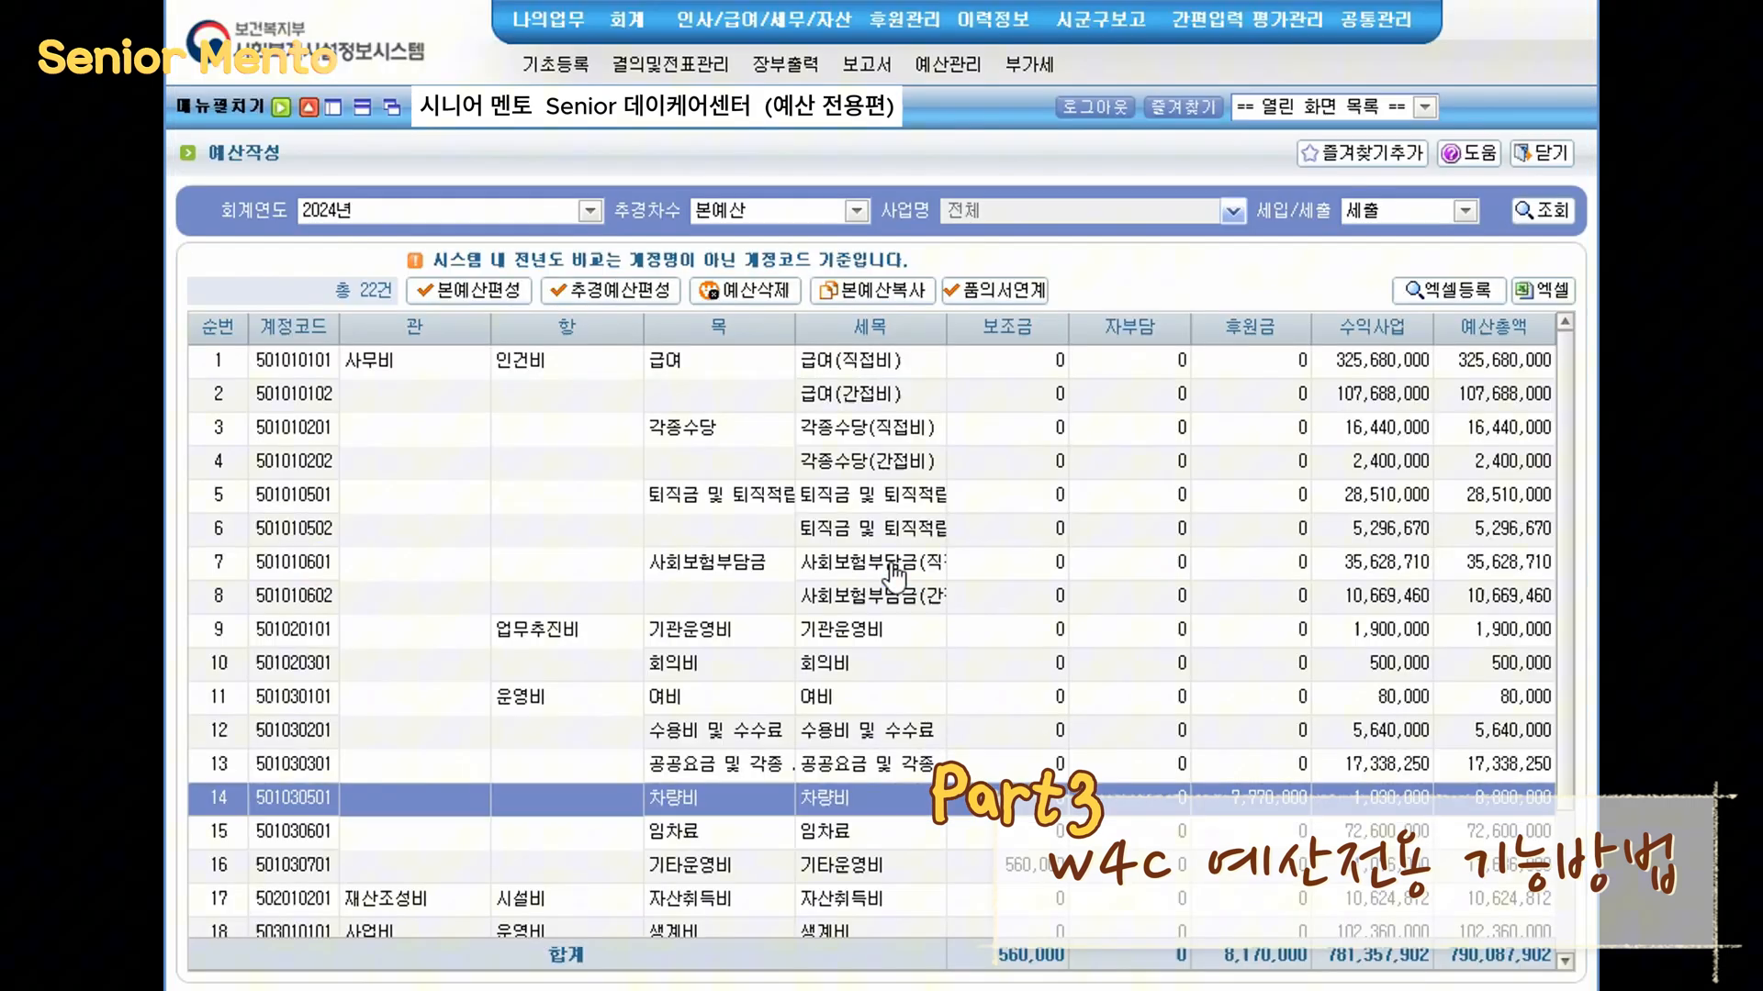
pyautogui.click(1318, 108)
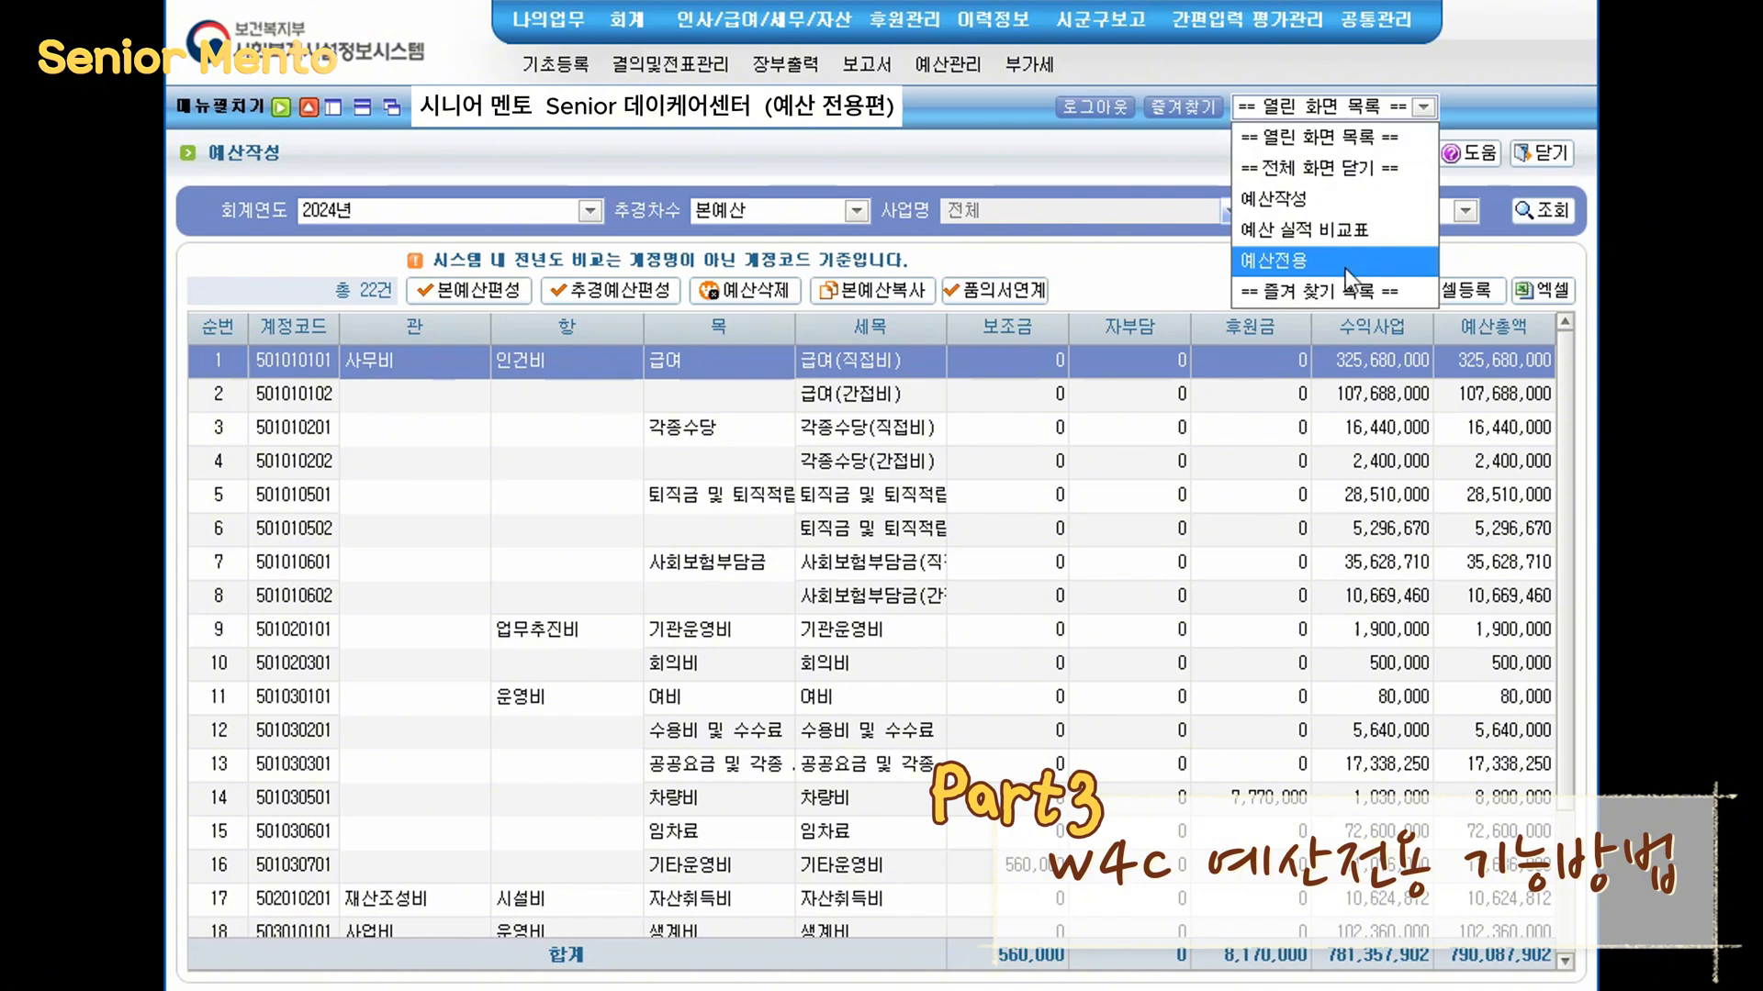
pyautogui.click(1285, 261)
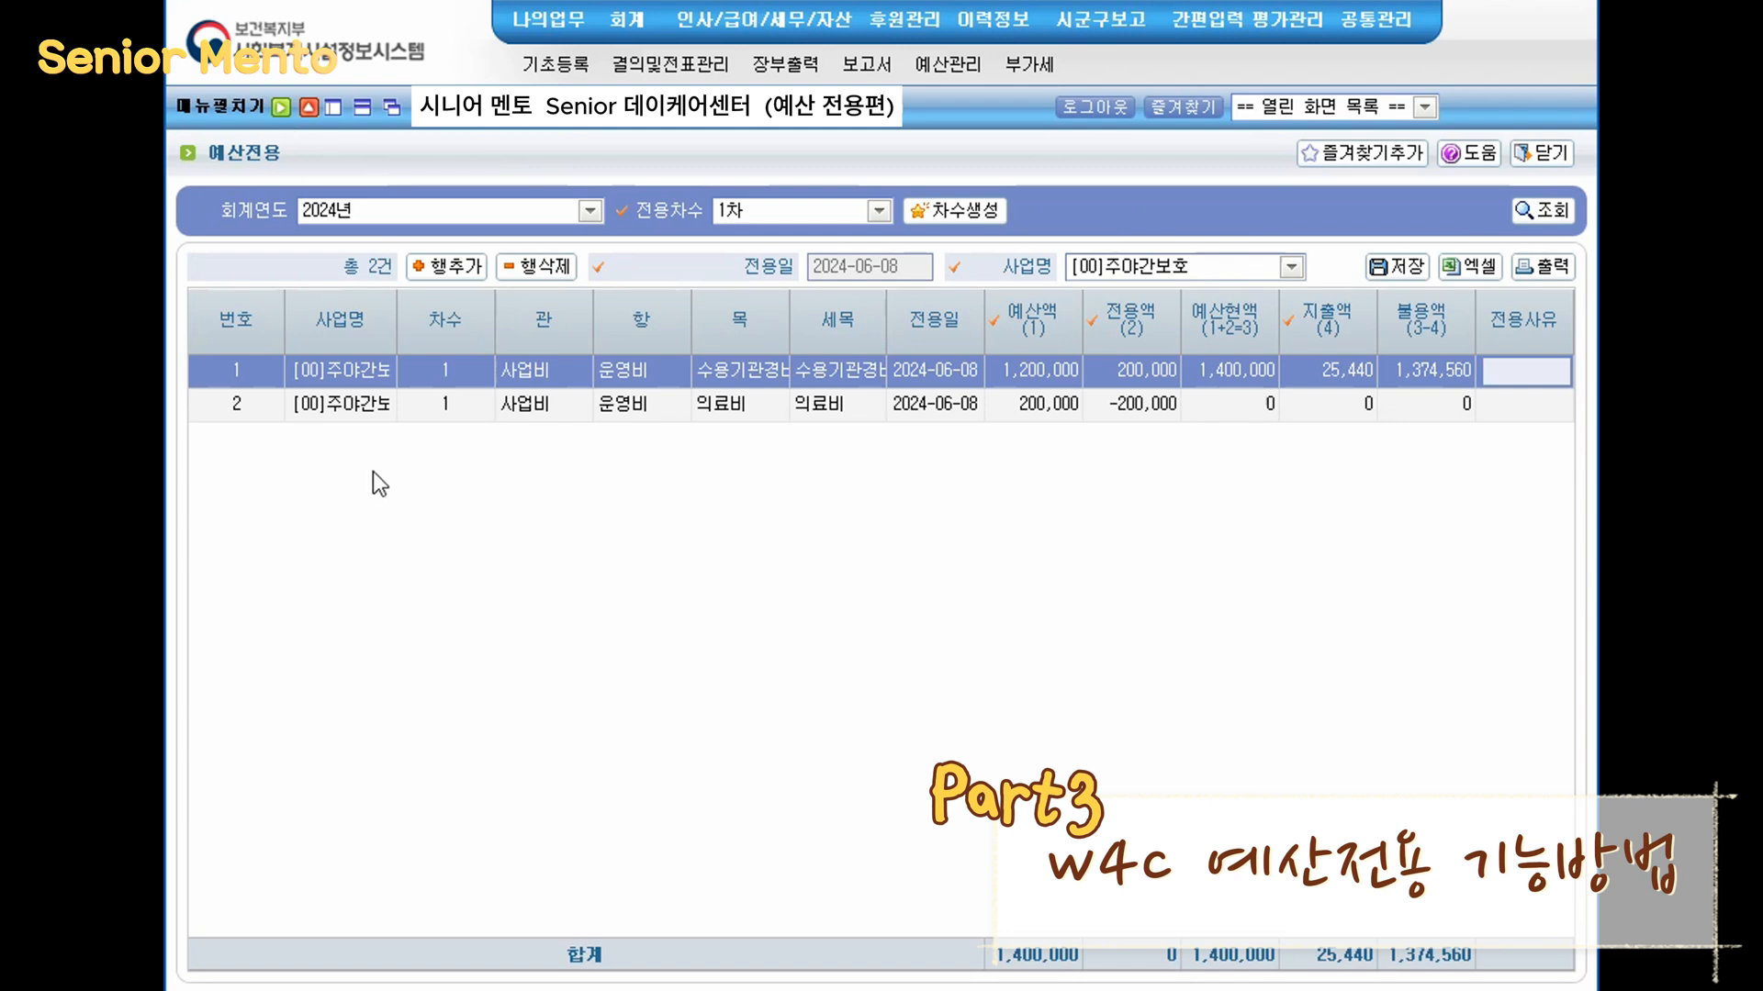
# - Delete both rows of the budget transfer, confirming each deletion
pyautogui.click(1360, 650)
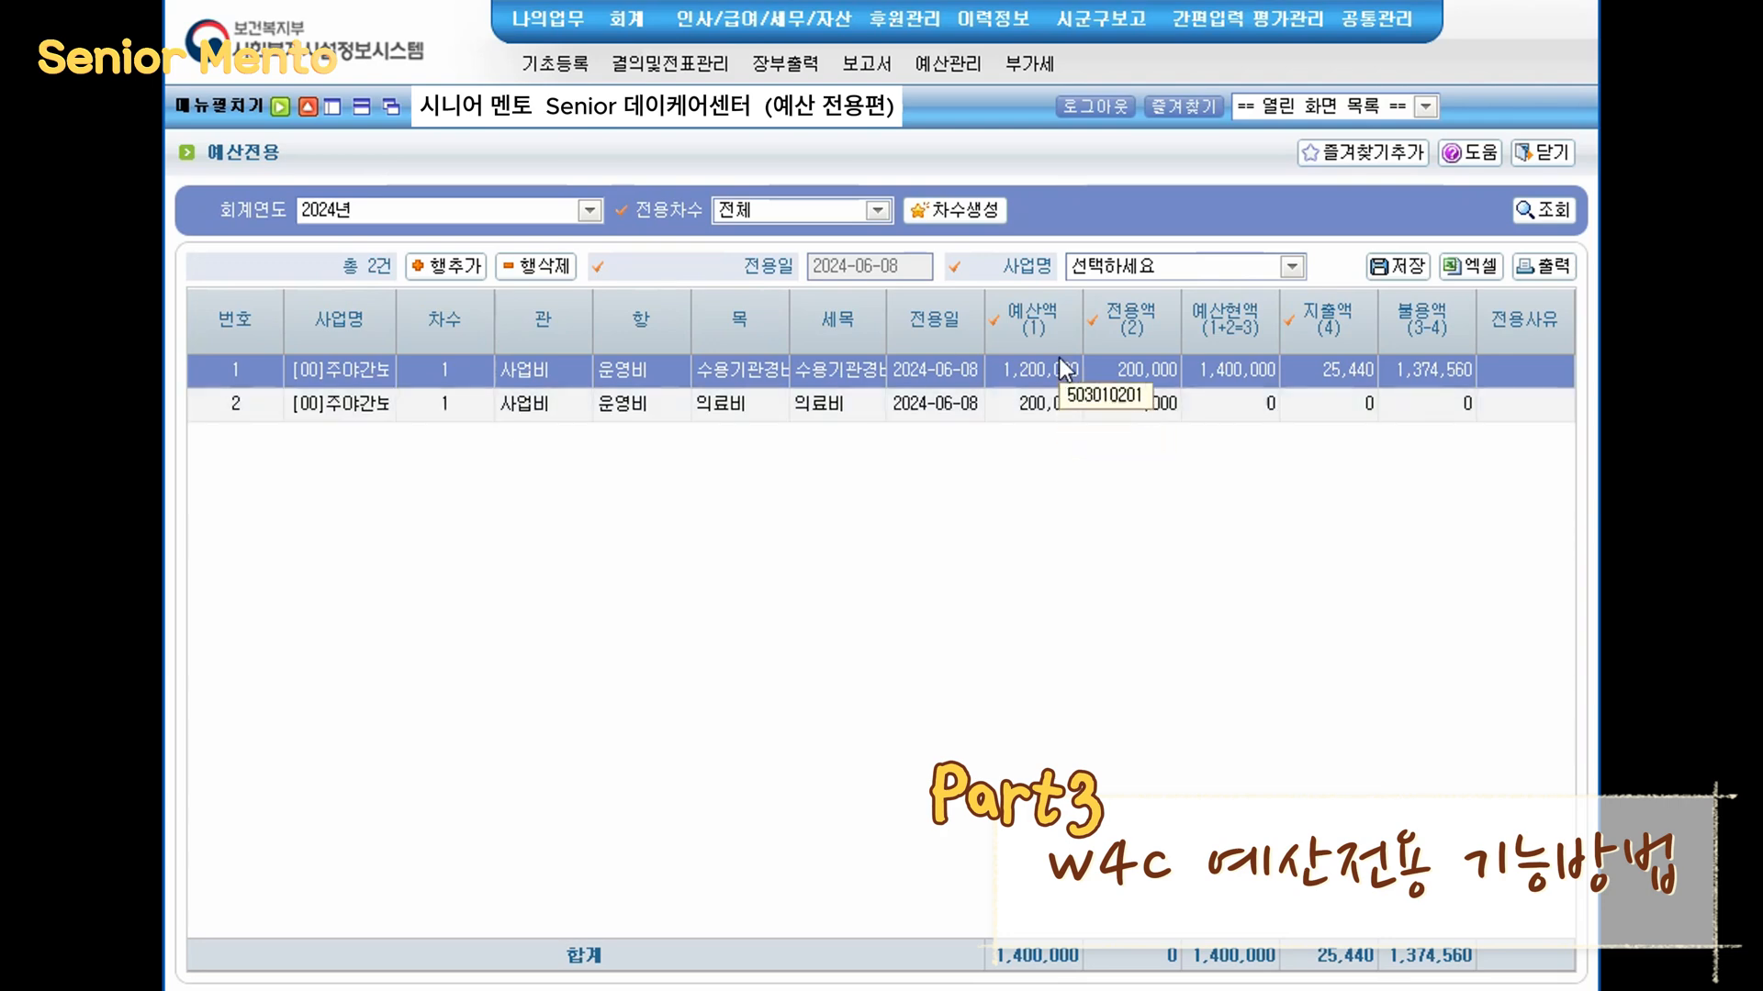
pyautogui.click(539, 268)
pyautogui.click(830, 677)
pyautogui.click(540, 268)
pyautogui.click(830, 677)
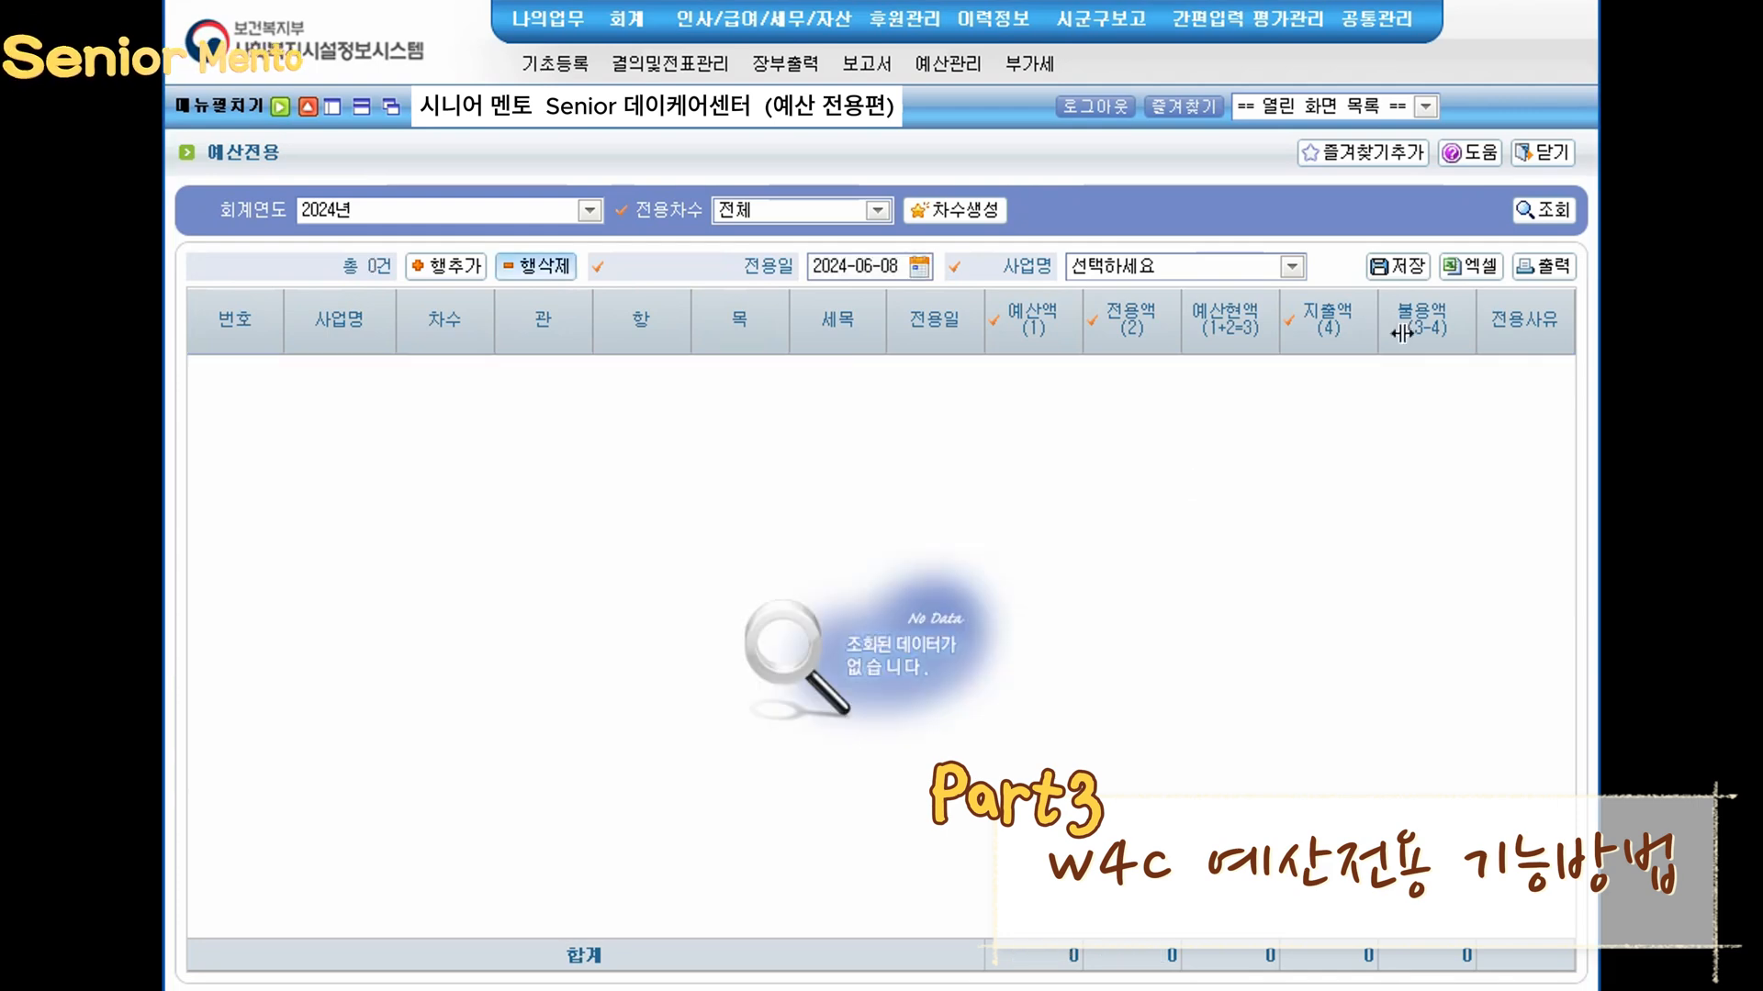
# - Save the budget transfer after removing its rows, confirming the prompts
pyautogui.click(1396, 266)
pyautogui.click(817, 577)
pyautogui.click(882, 571)
pyautogui.click(877, 211)
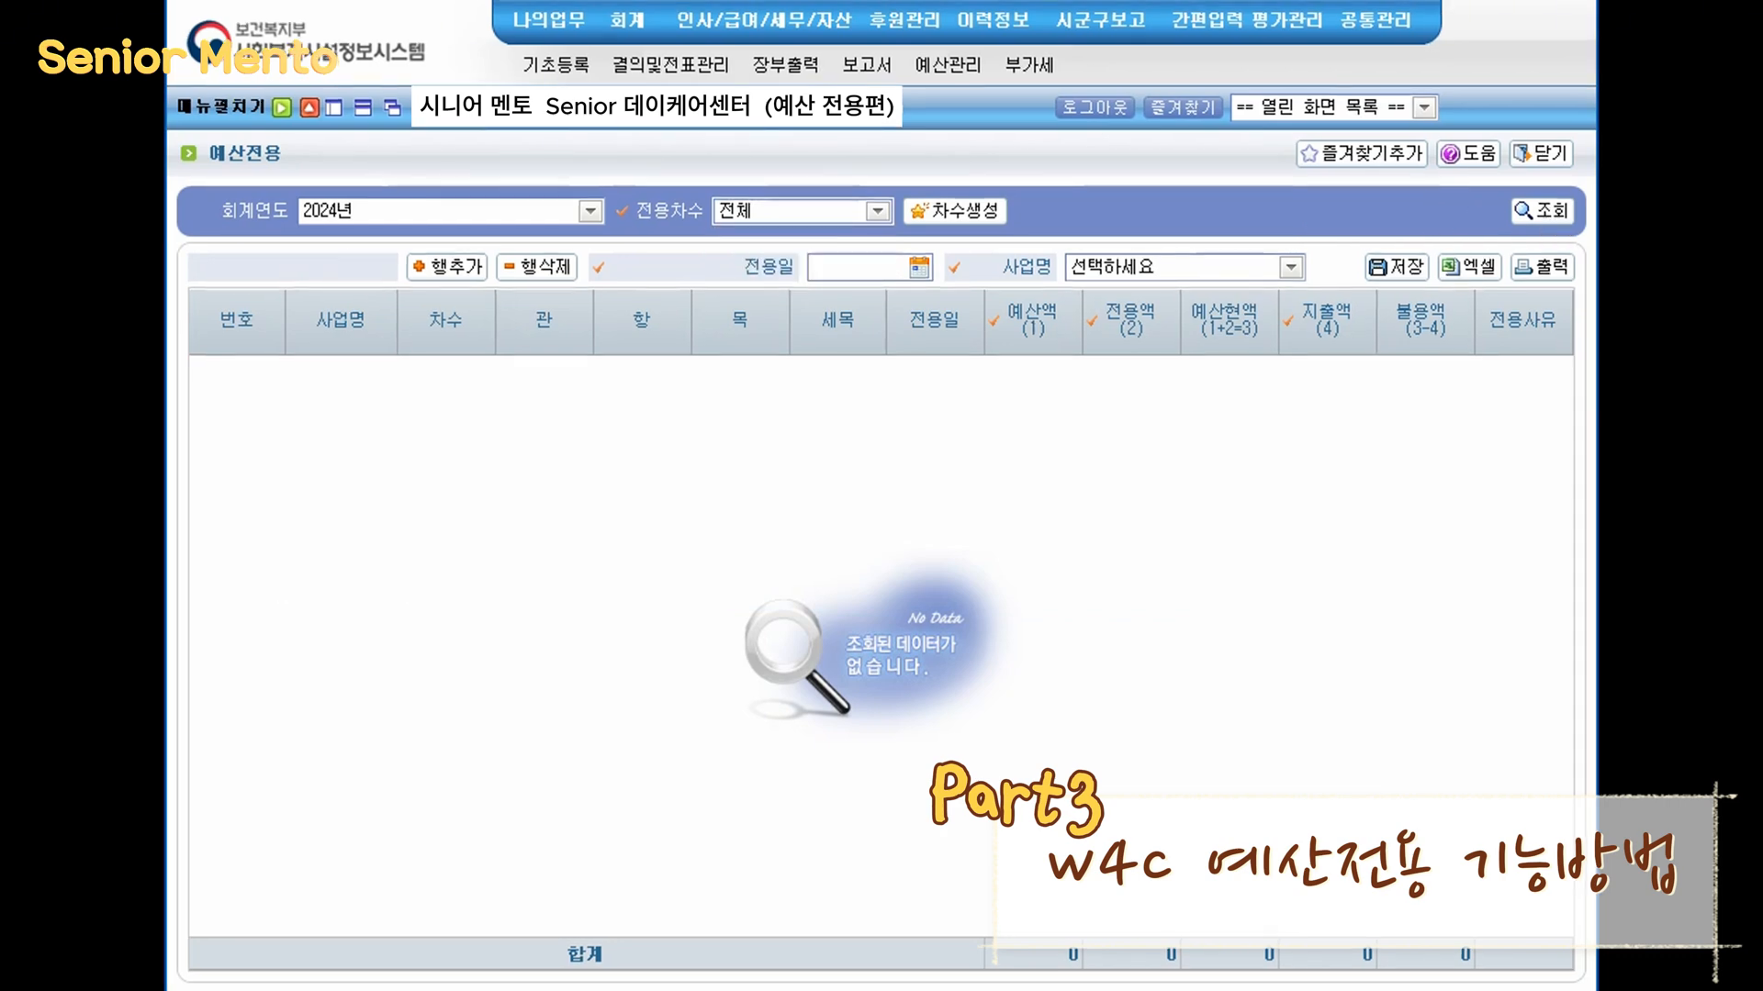
pyautogui.moveTo(172, 143)
pyautogui.mouseDown()
pyautogui.moveTo(261, 188)
pyautogui.moveTo(299, 173)
pyautogui.mouseUp()
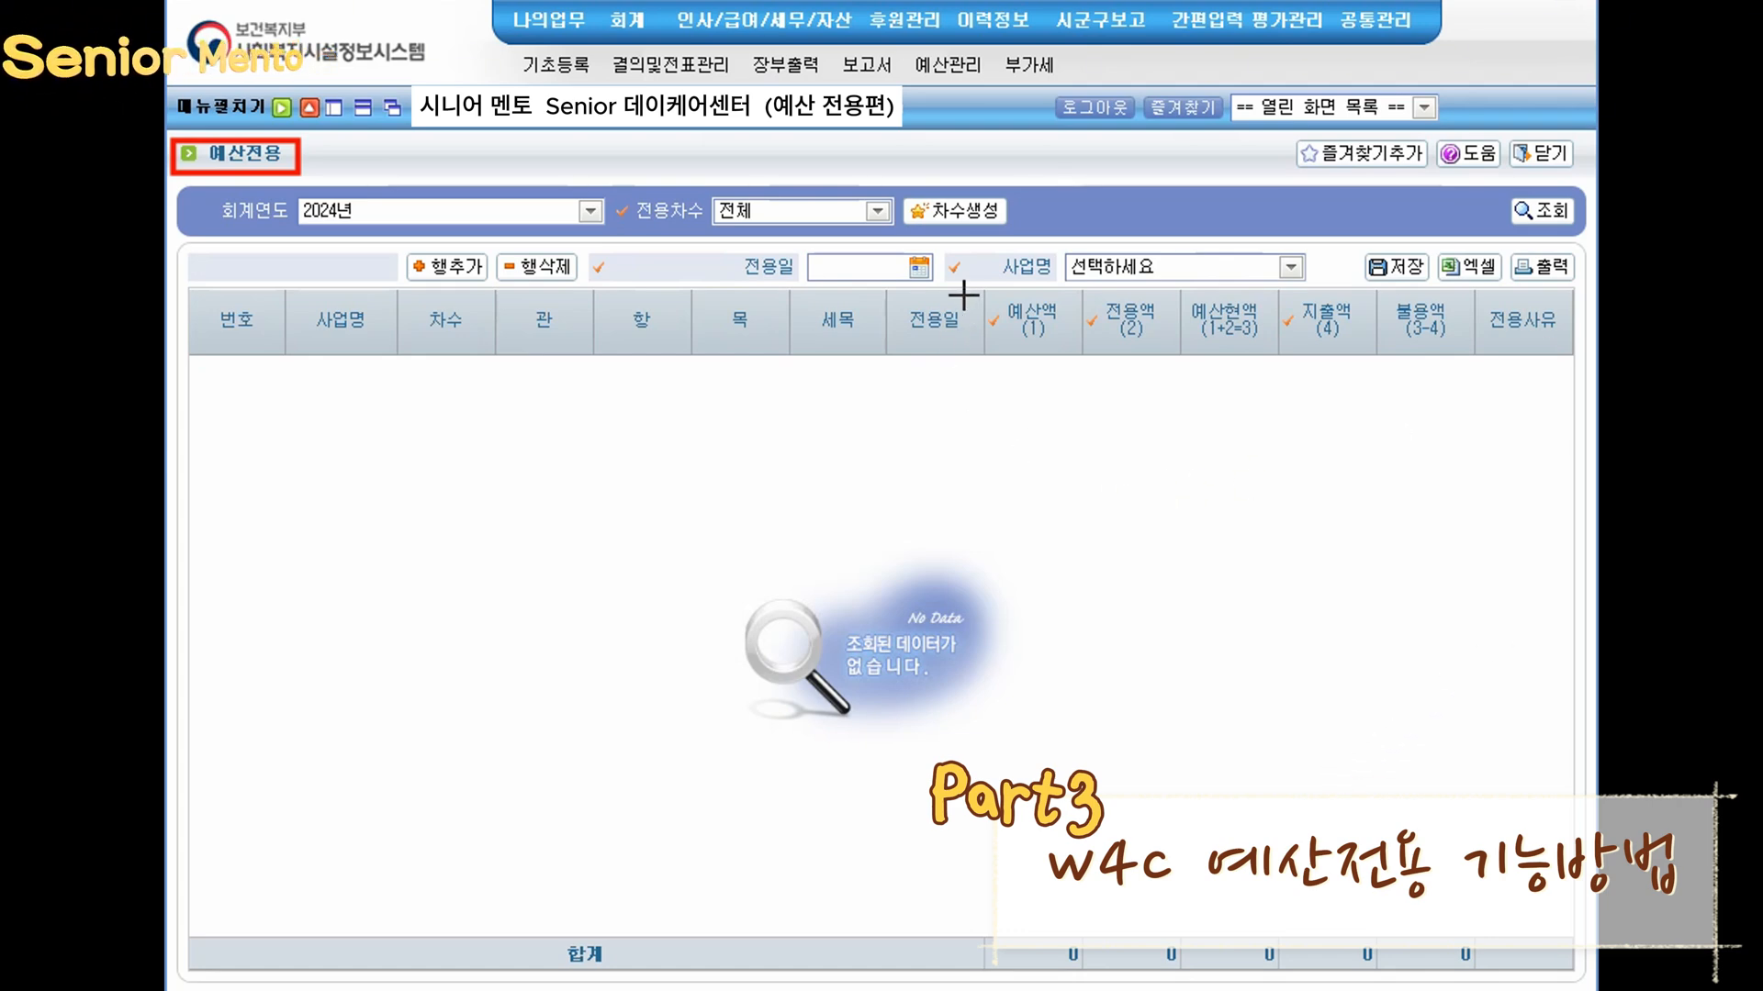
pyautogui.moveTo(1044, 250); pyautogui.dragTo(1043, 311)
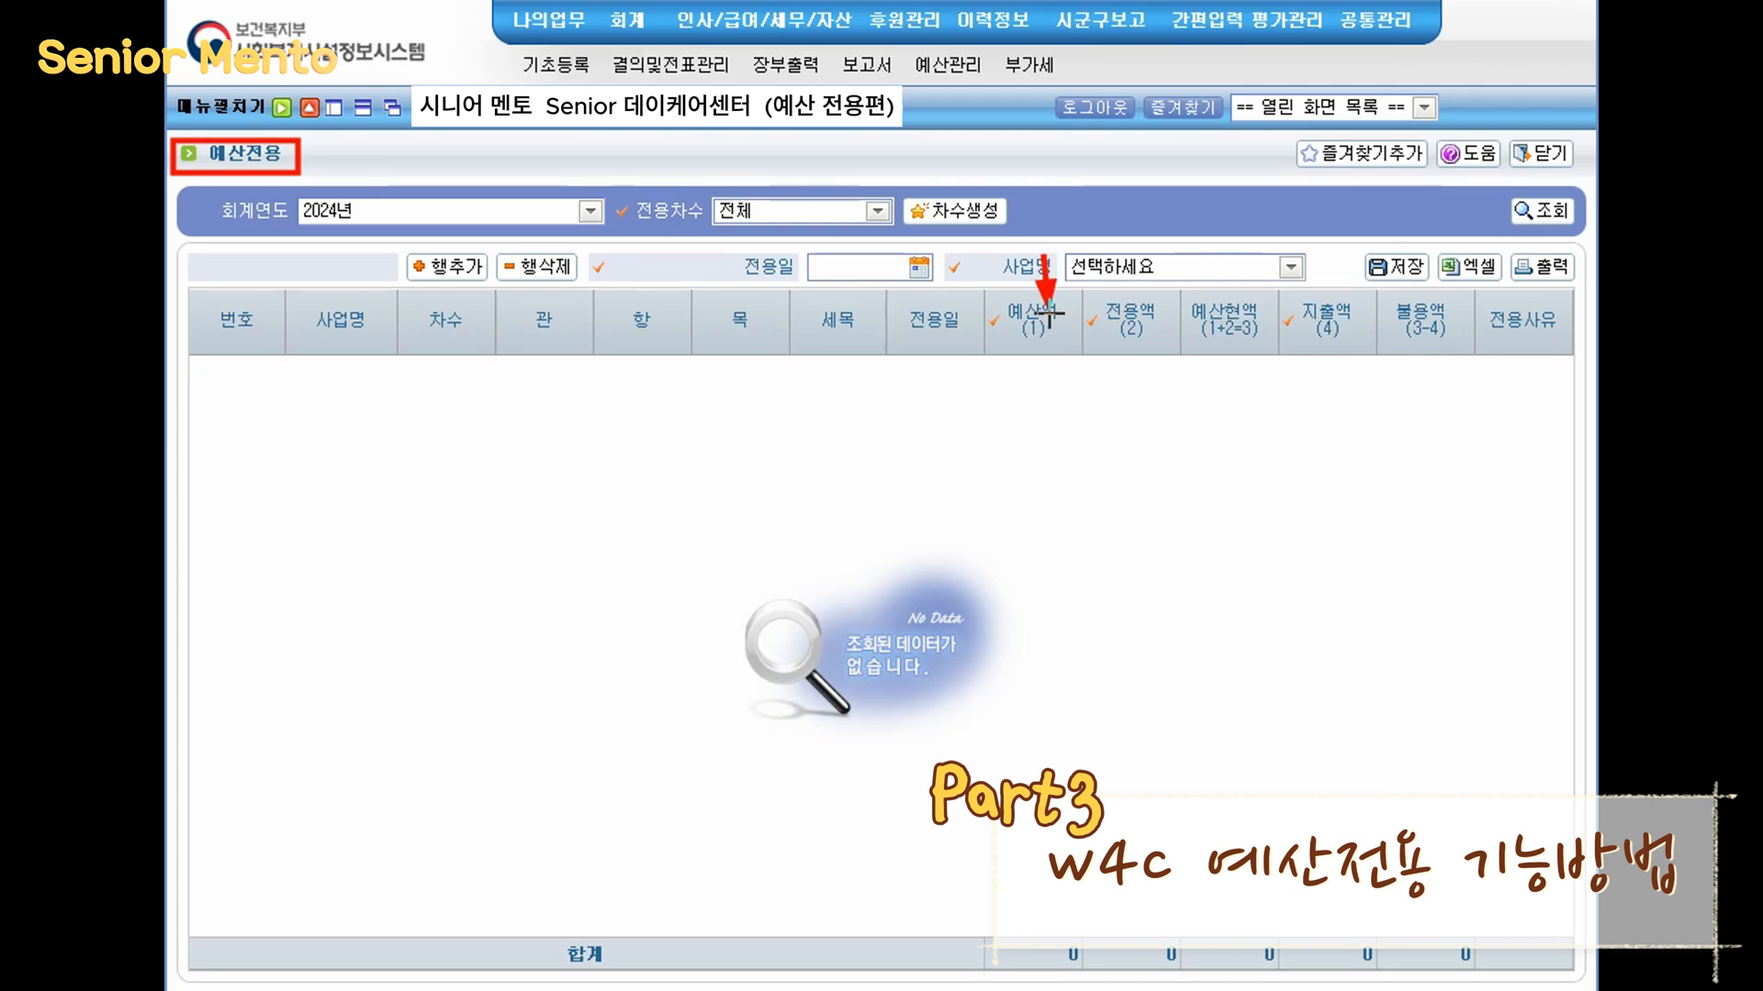
pyautogui.moveTo(1125, 257); pyautogui.dragTo(1129, 311)
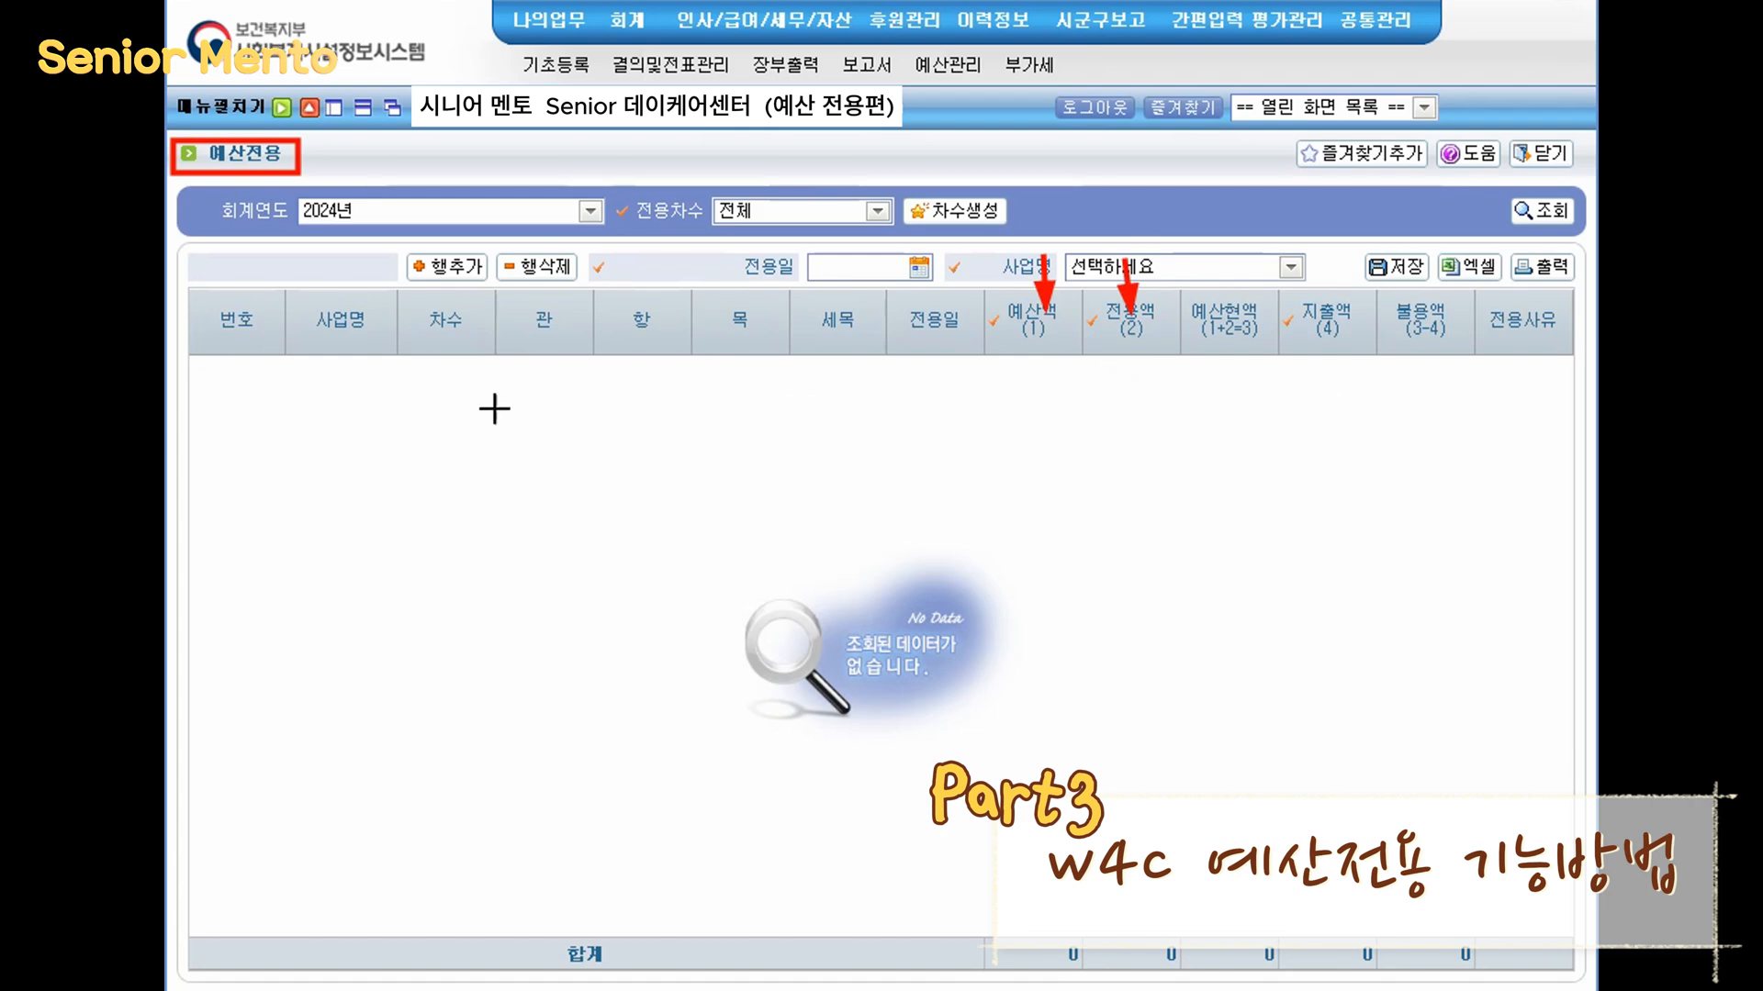
pyautogui.moveTo(408, 230); pyautogui.dragTo(431, 267)
pyautogui.moveTo(1270, 285); pyautogui.dragTo(1376, 360)
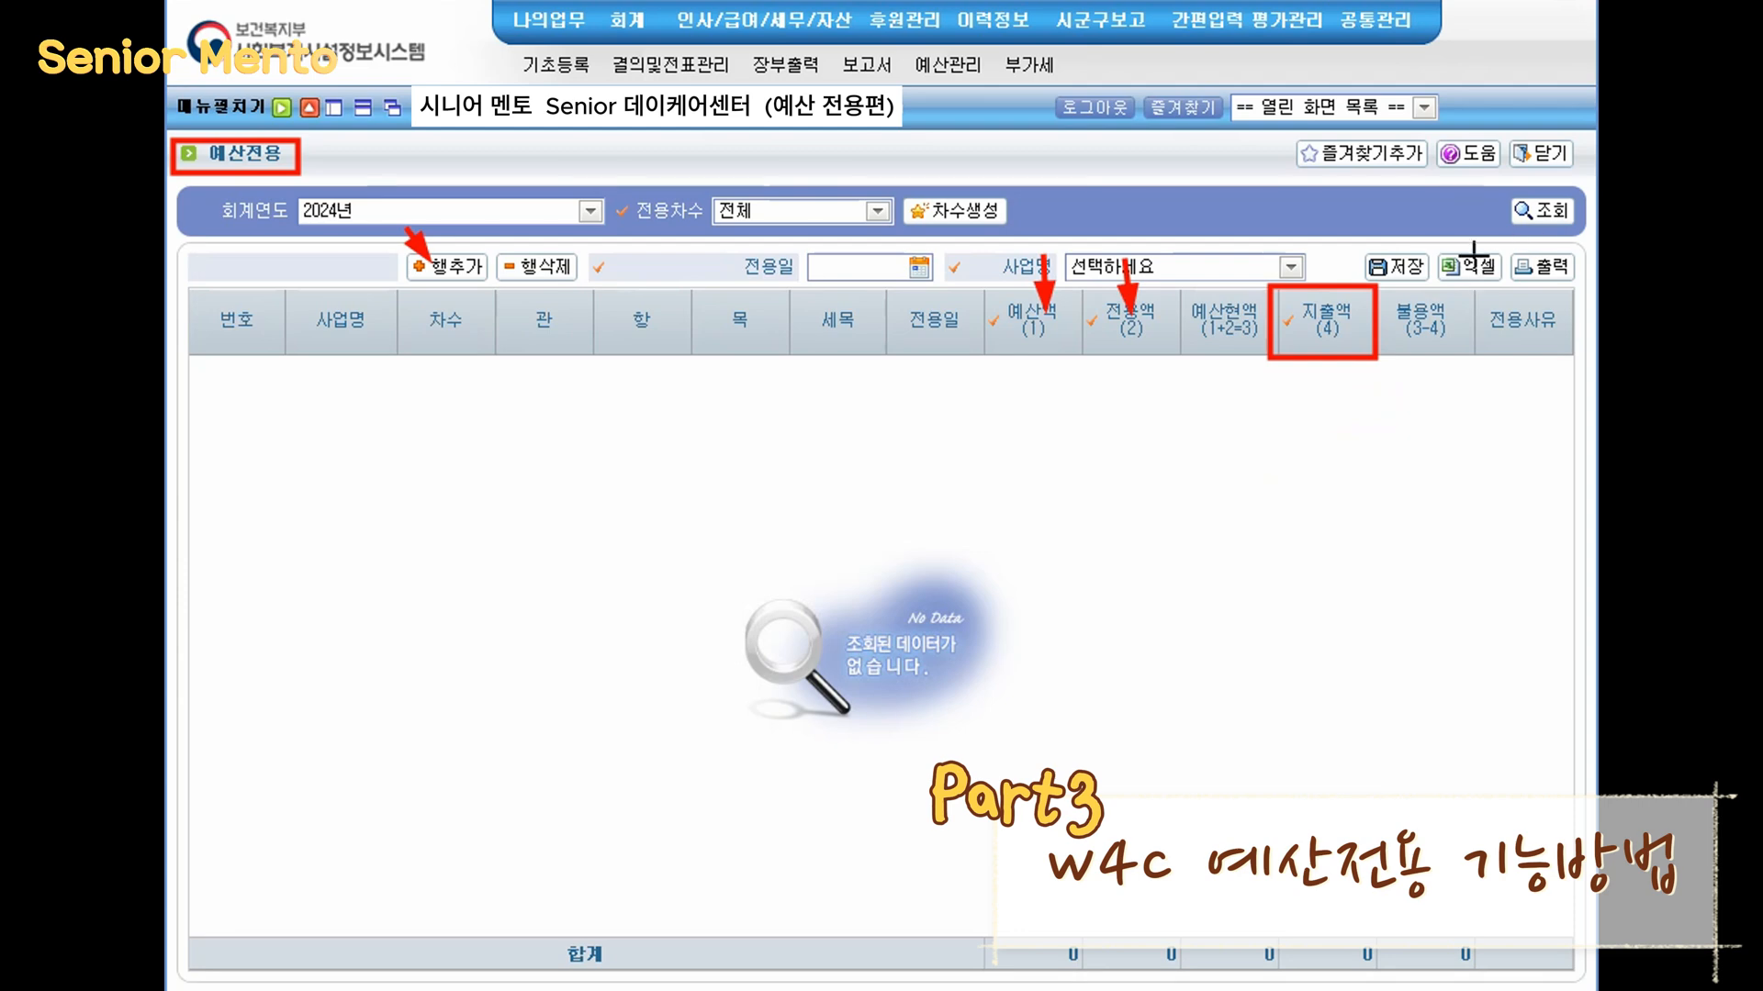
pyautogui.moveTo(1478, 231); pyautogui.dragTo(1458, 315)
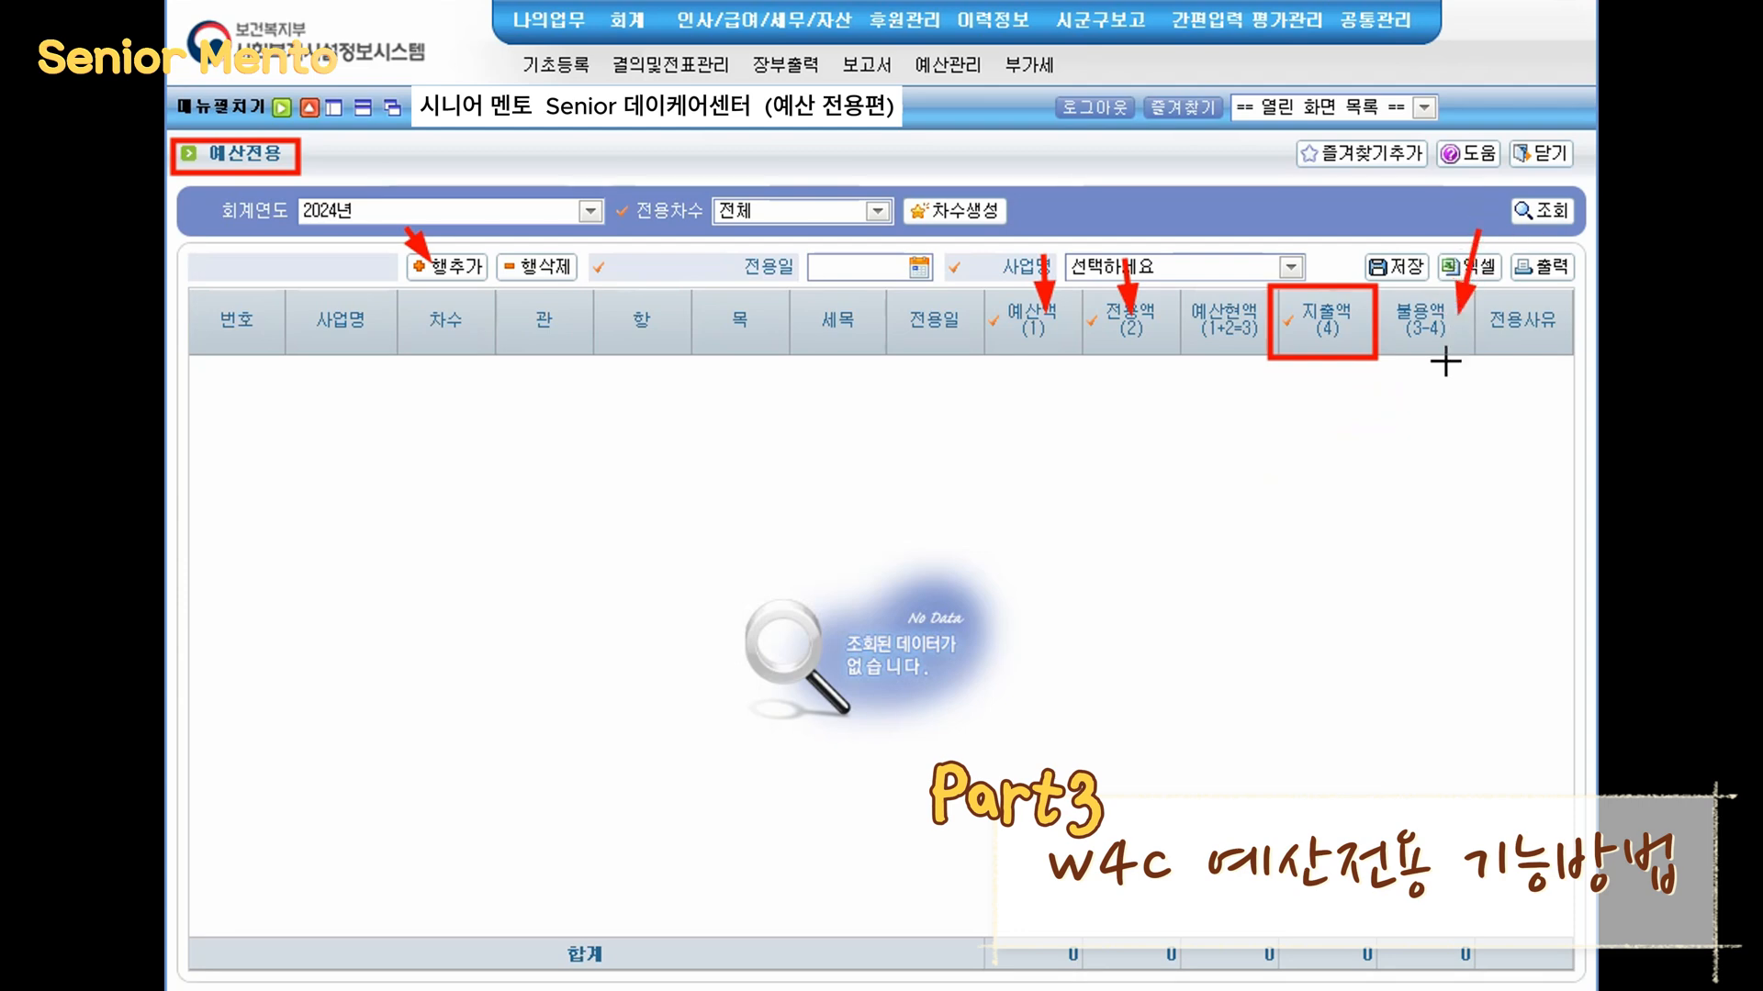